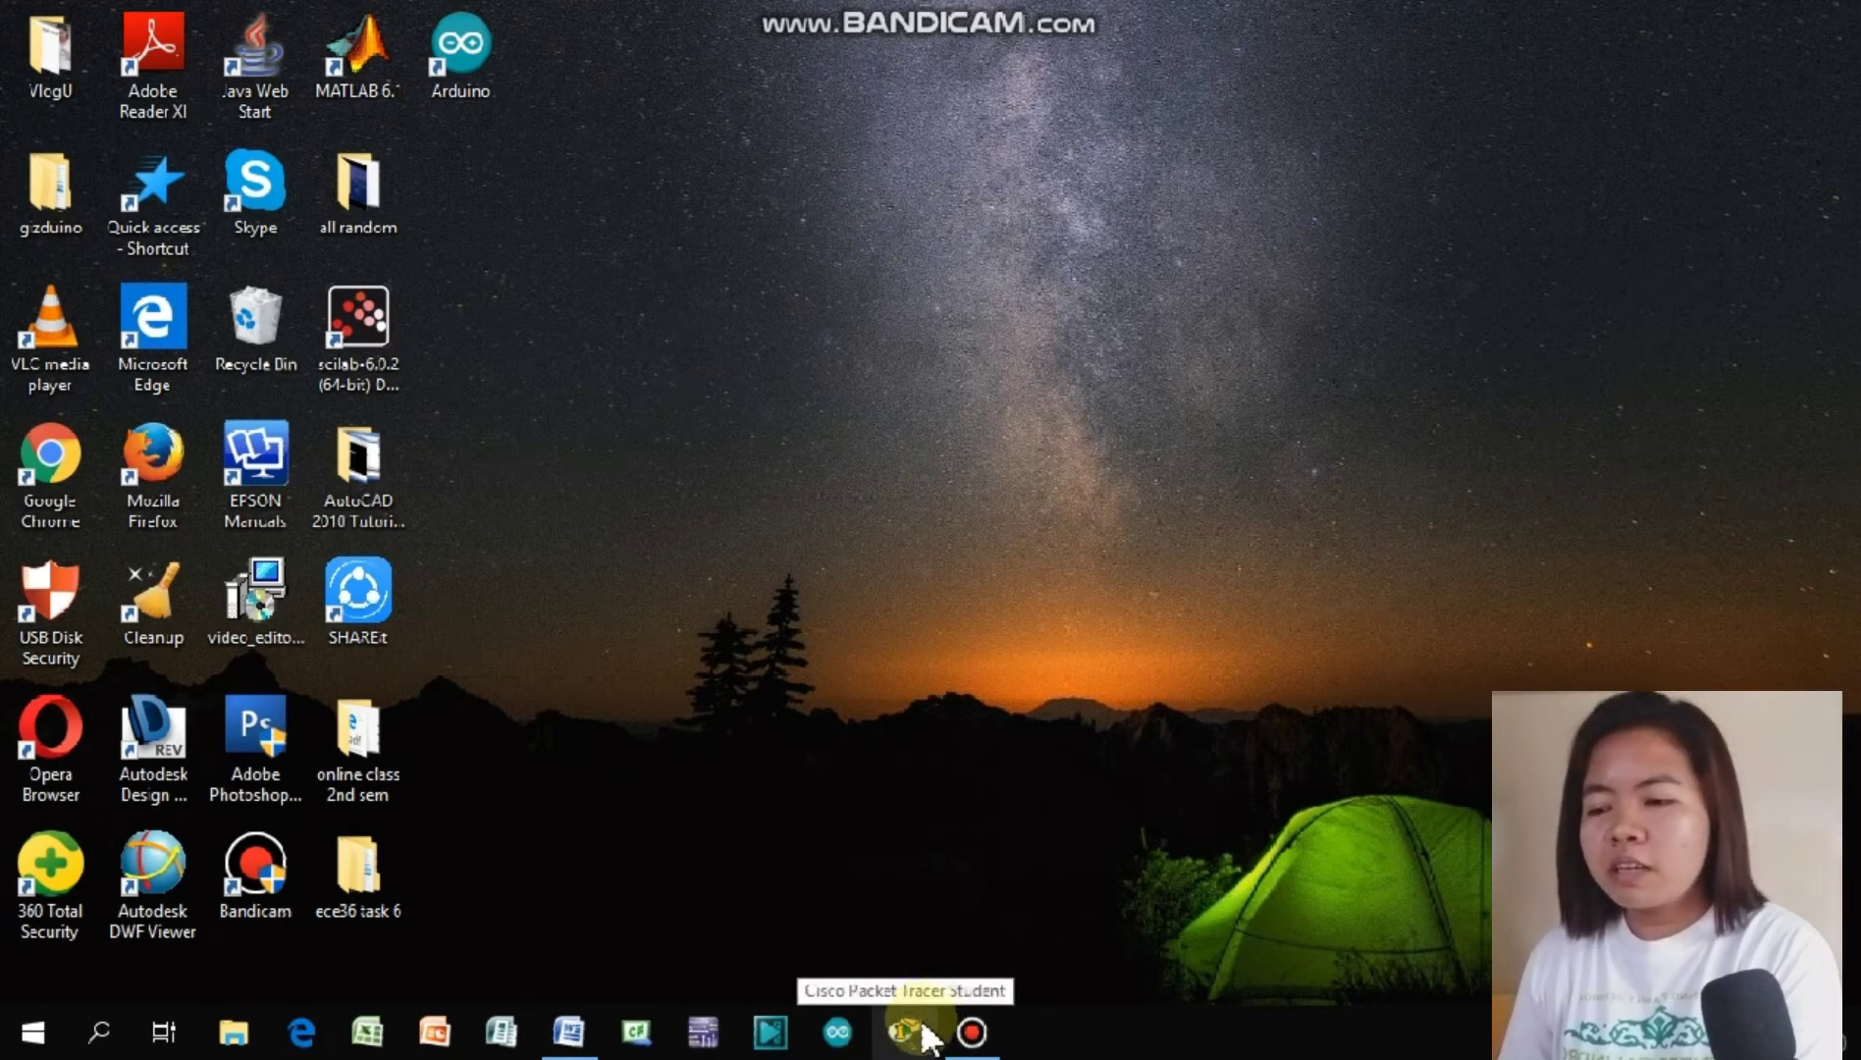
Step: Open Cisco Packet Tracer Student and maximize its window
{"action": "left_click", "coordinate": [907, 1038]}
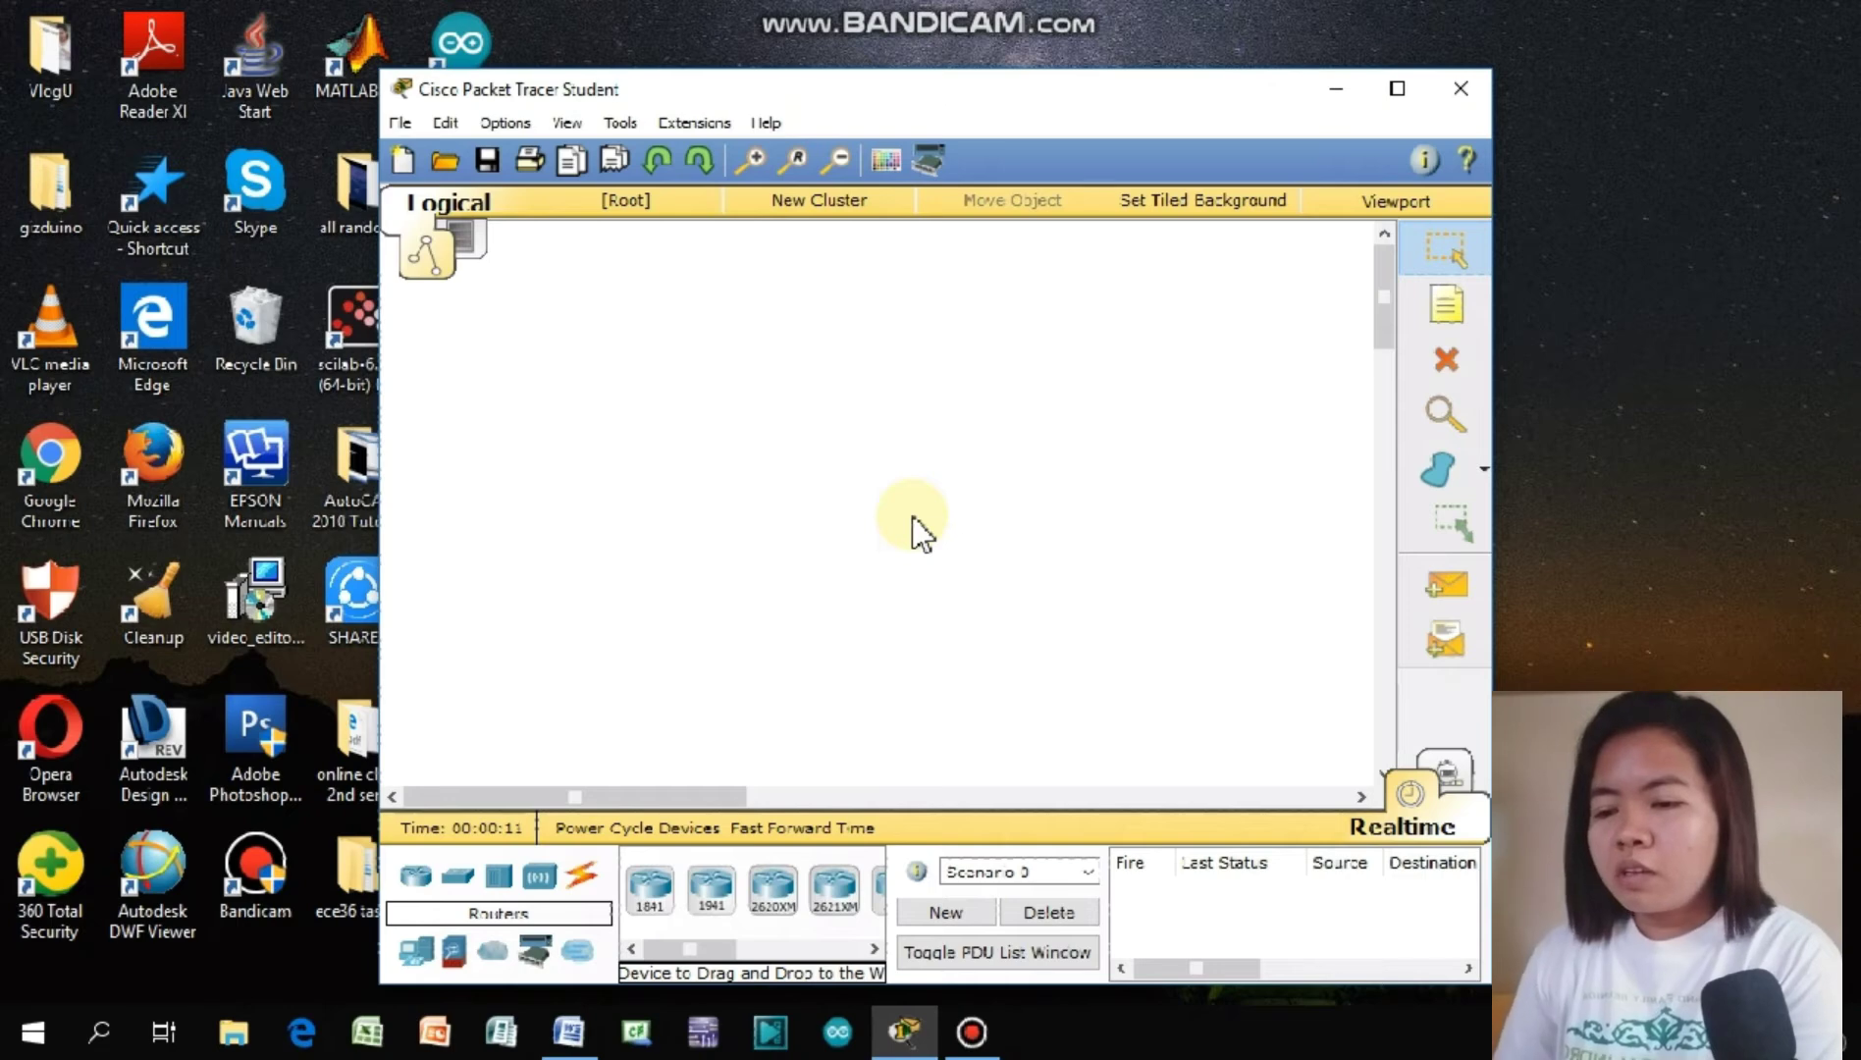
{"action": "left_click", "coordinate": [1392, 85]}
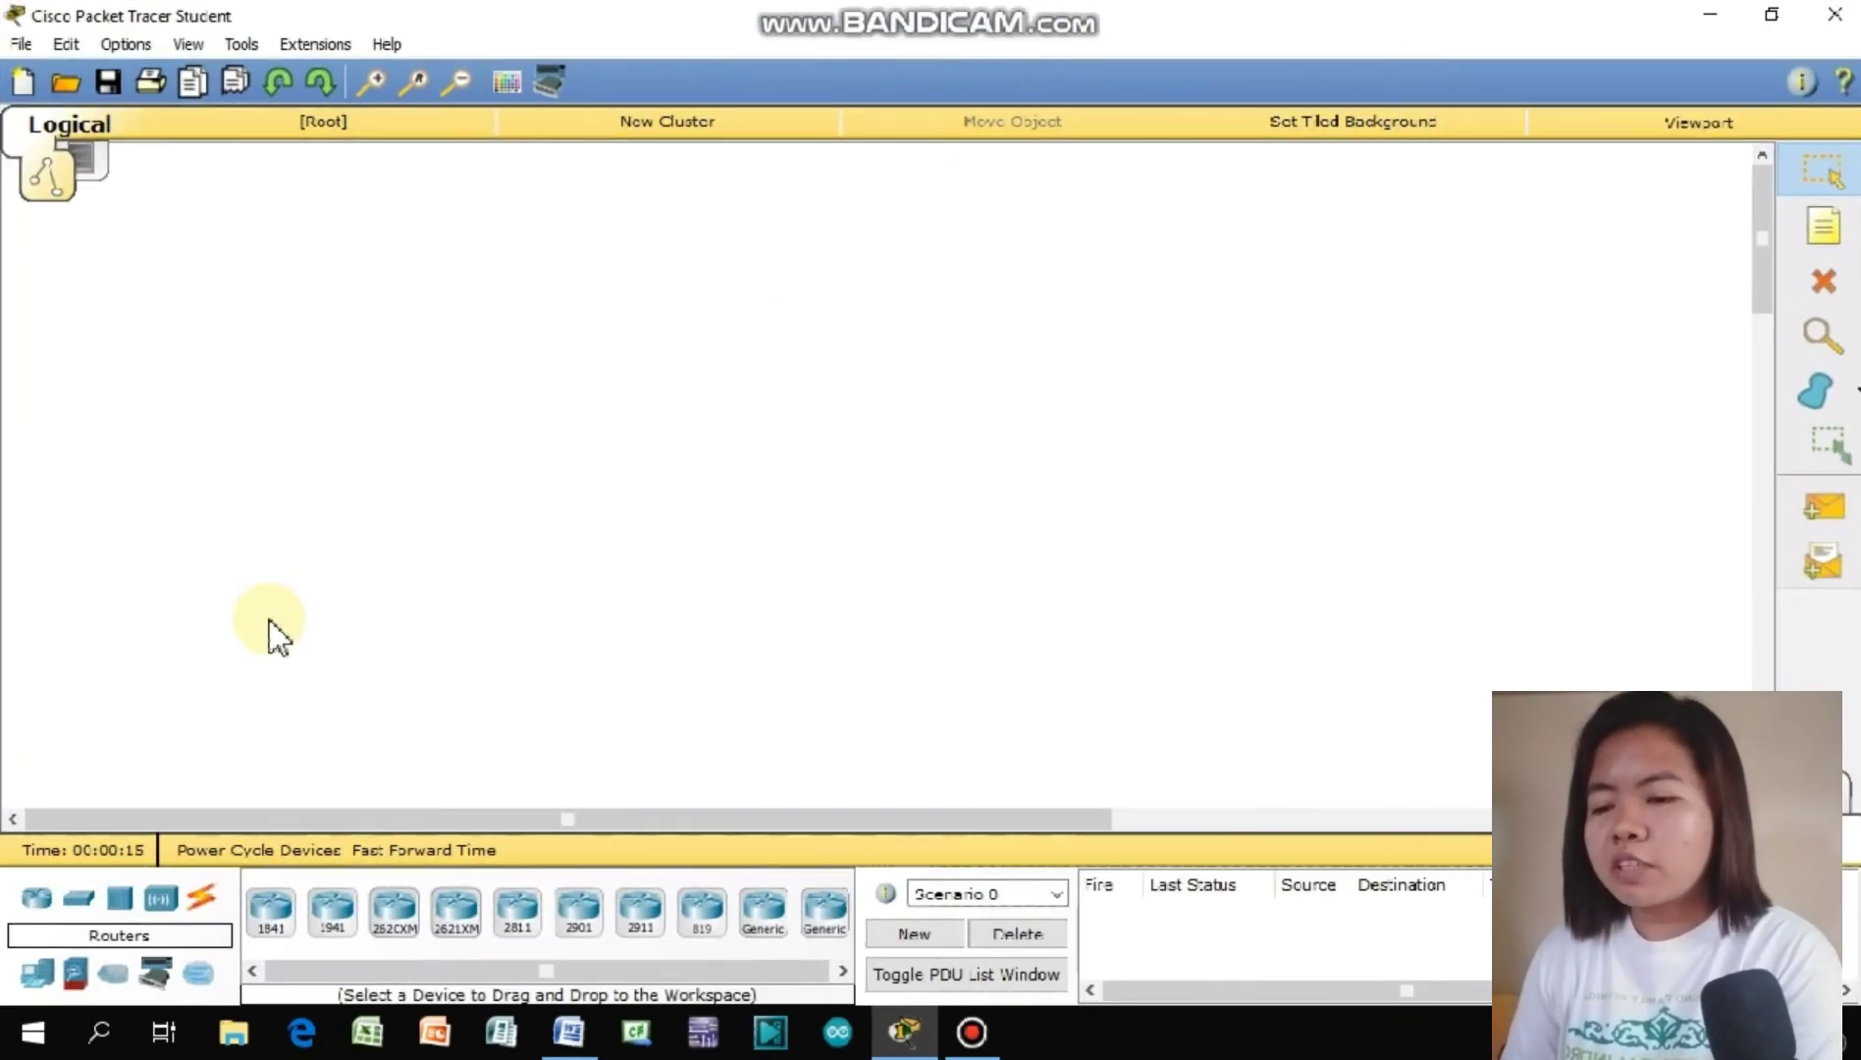
Step: Place two generic PC end devices side by side in the workspace and line them up horizontally
{"action": "left_click", "coordinate": [35, 975]}
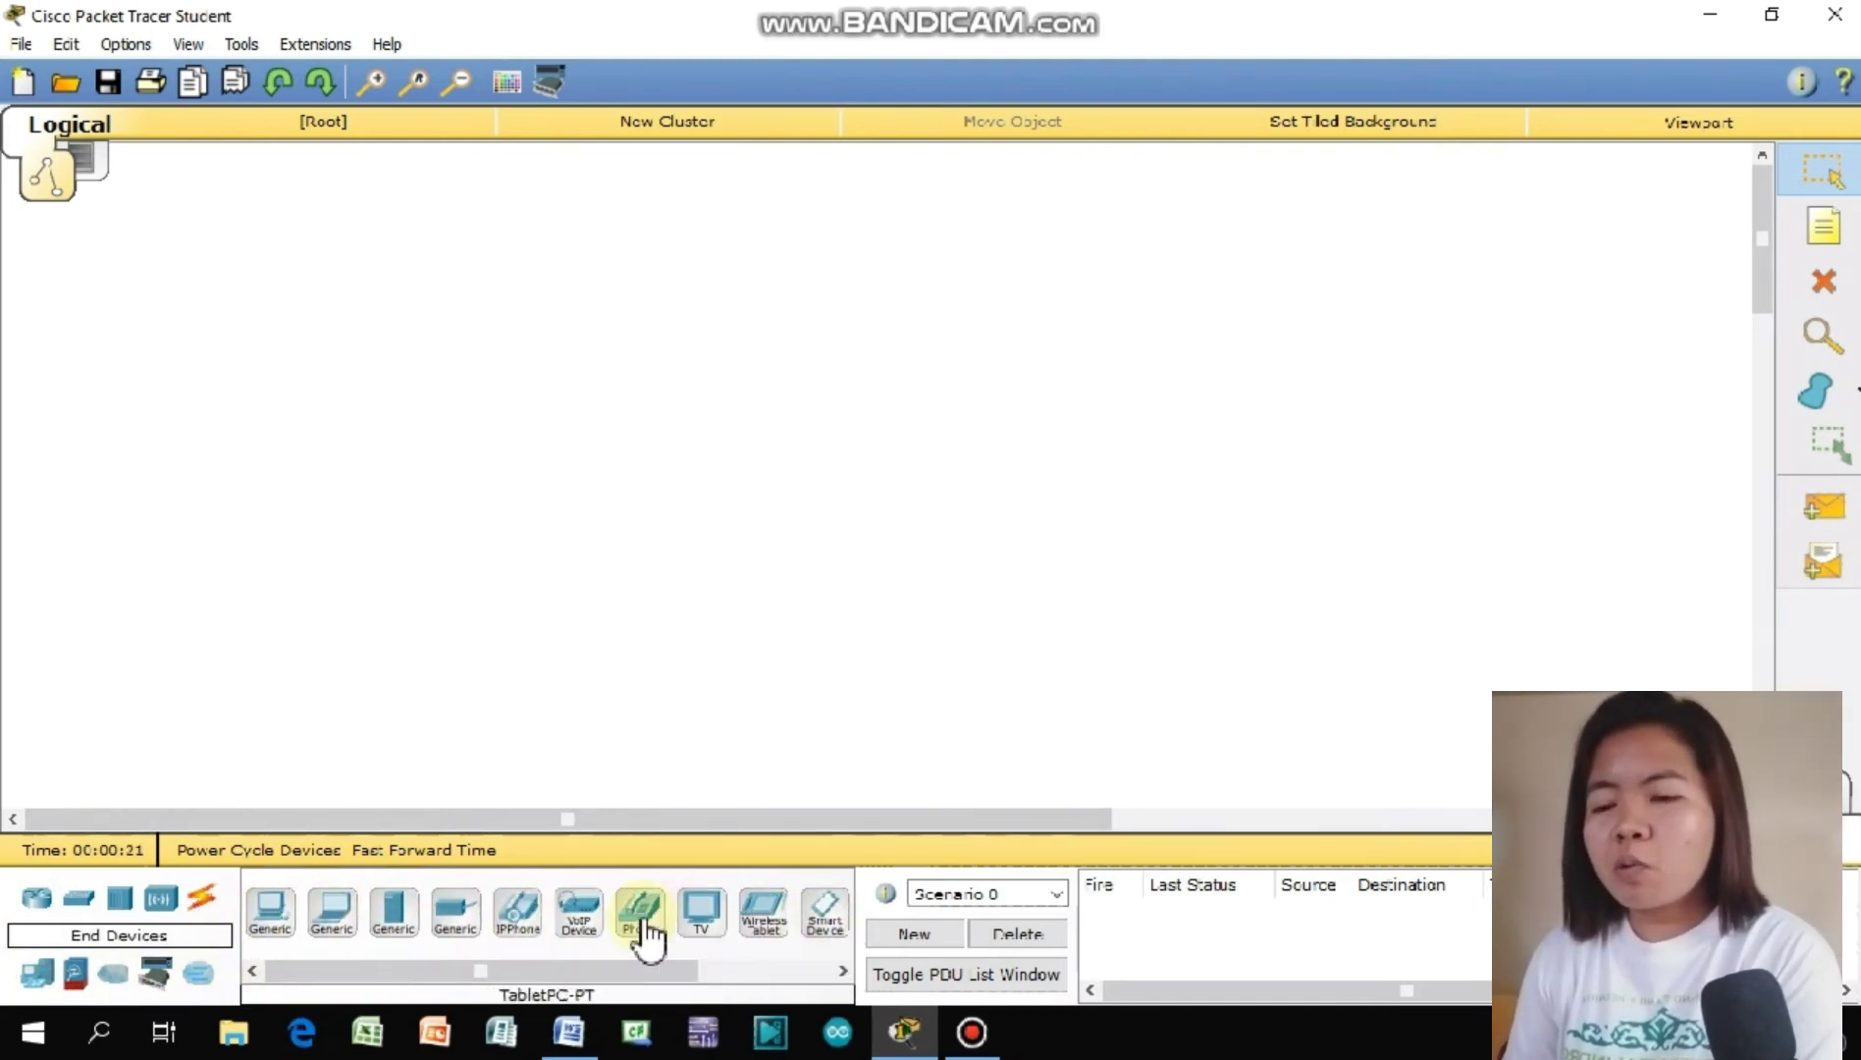
{"action": "left_click_drag", "start_coordinate": [281, 931], "coordinate": [182, 542]}
{"action": "left_click_drag", "start_coordinate": [270, 897], "coordinate": [497, 554]}
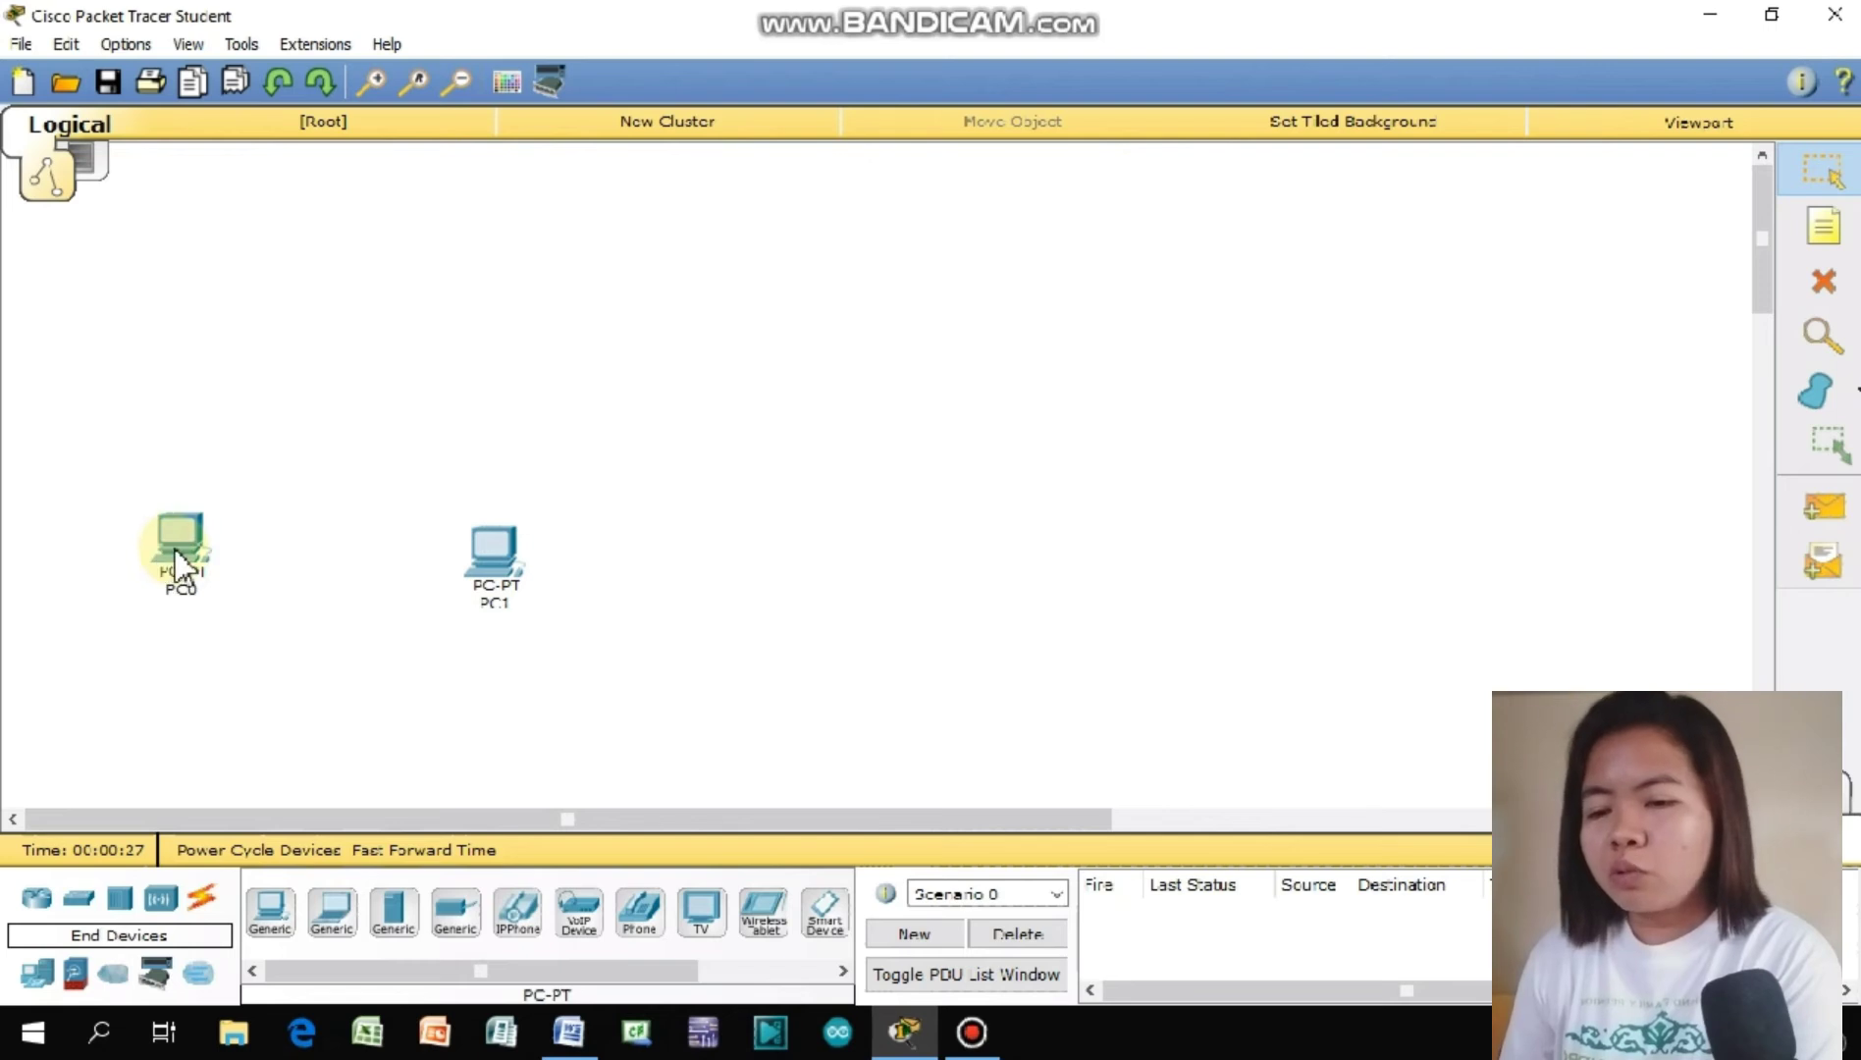
{"action": "left_click_drag", "start_coordinate": [175, 553], "coordinate": [121, 545]}
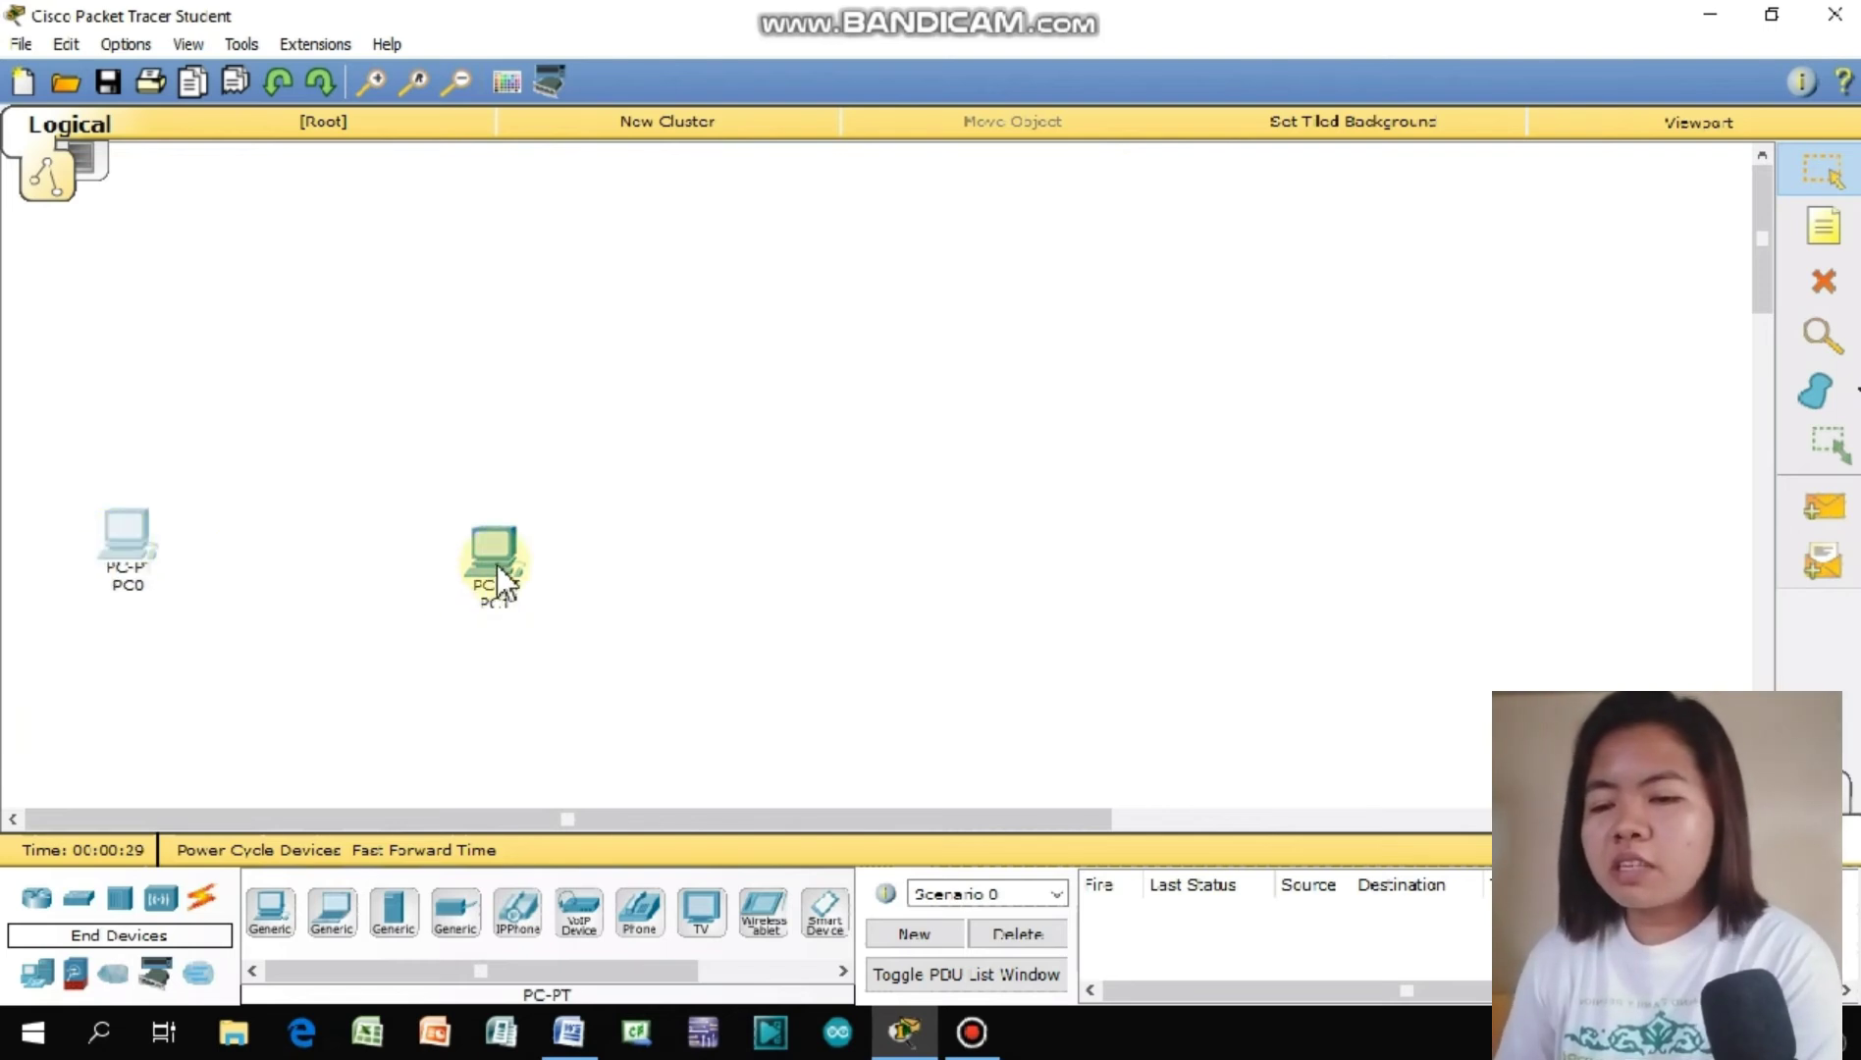
{"action": "left_click_drag", "start_coordinate": [497, 564], "coordinate": [454, 543]}
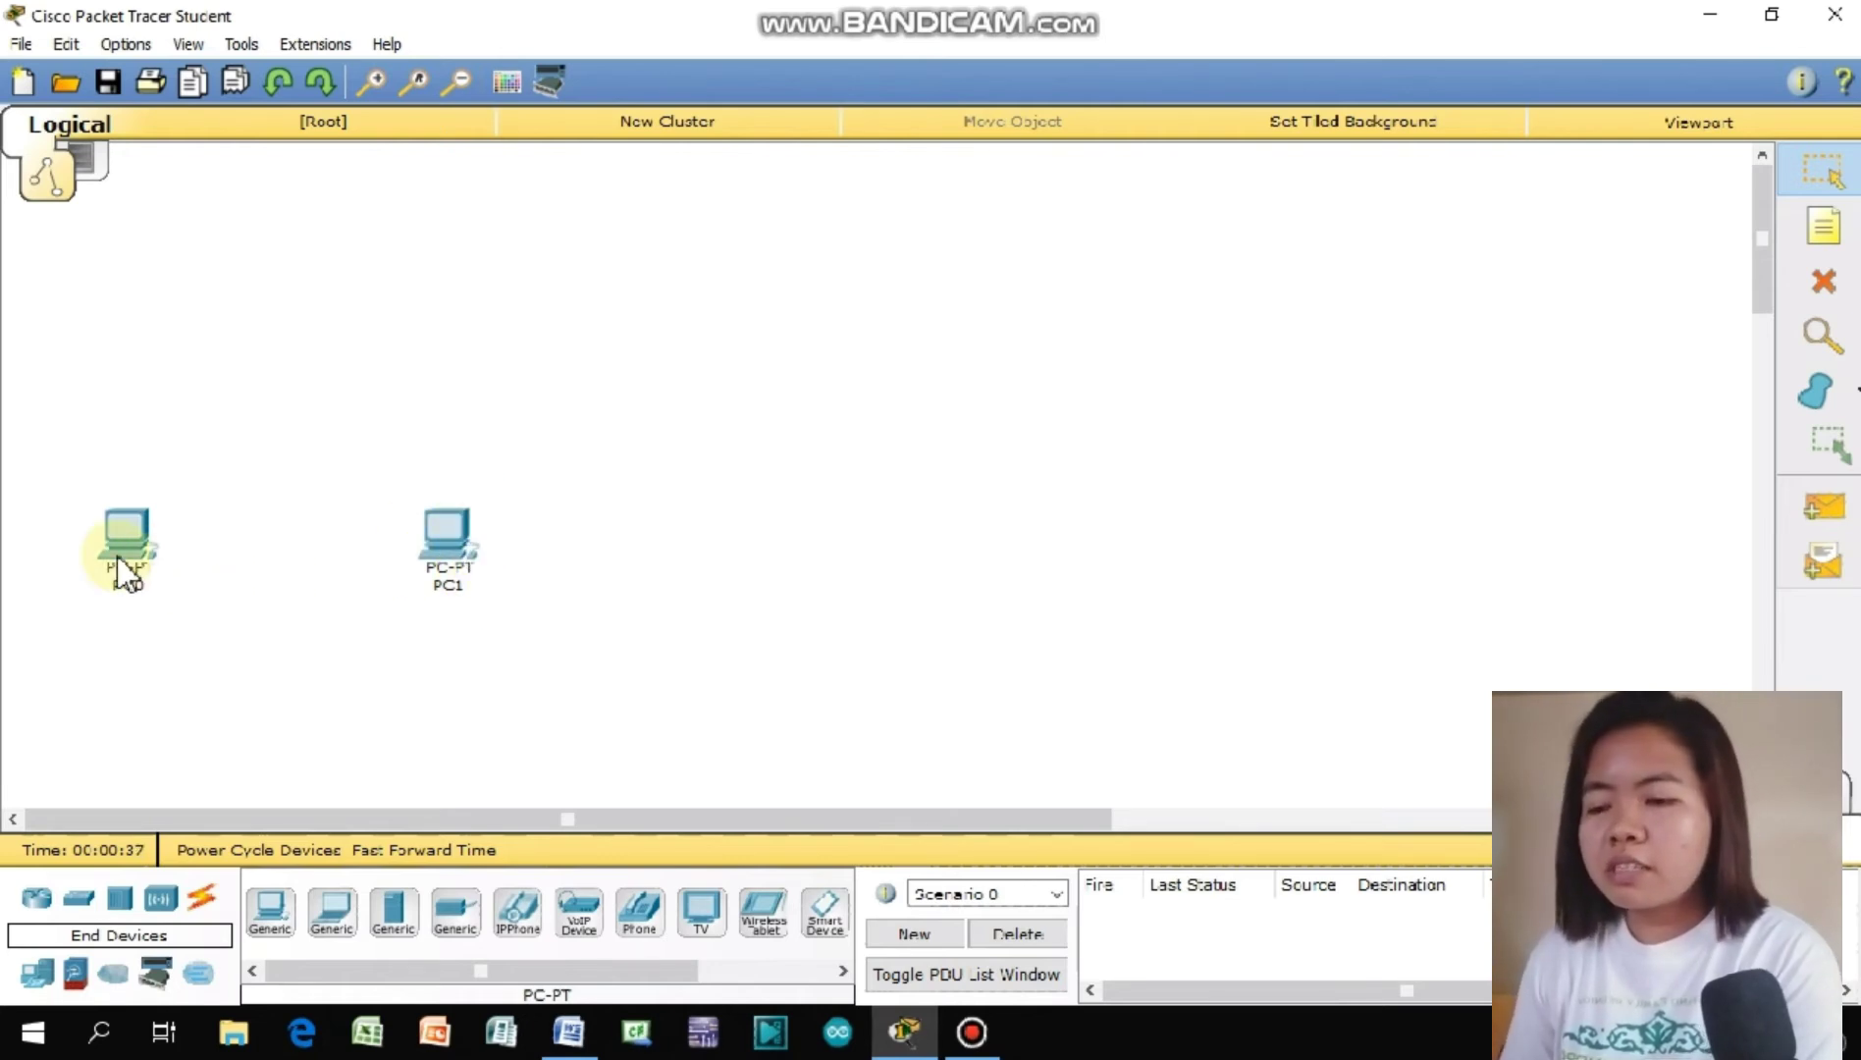
Step: Connect PC0 to PC1 with a copper cross-over cable between their FastEthernet0 ports
{"action": "mouse_move", "coordinate": [122, 568]}
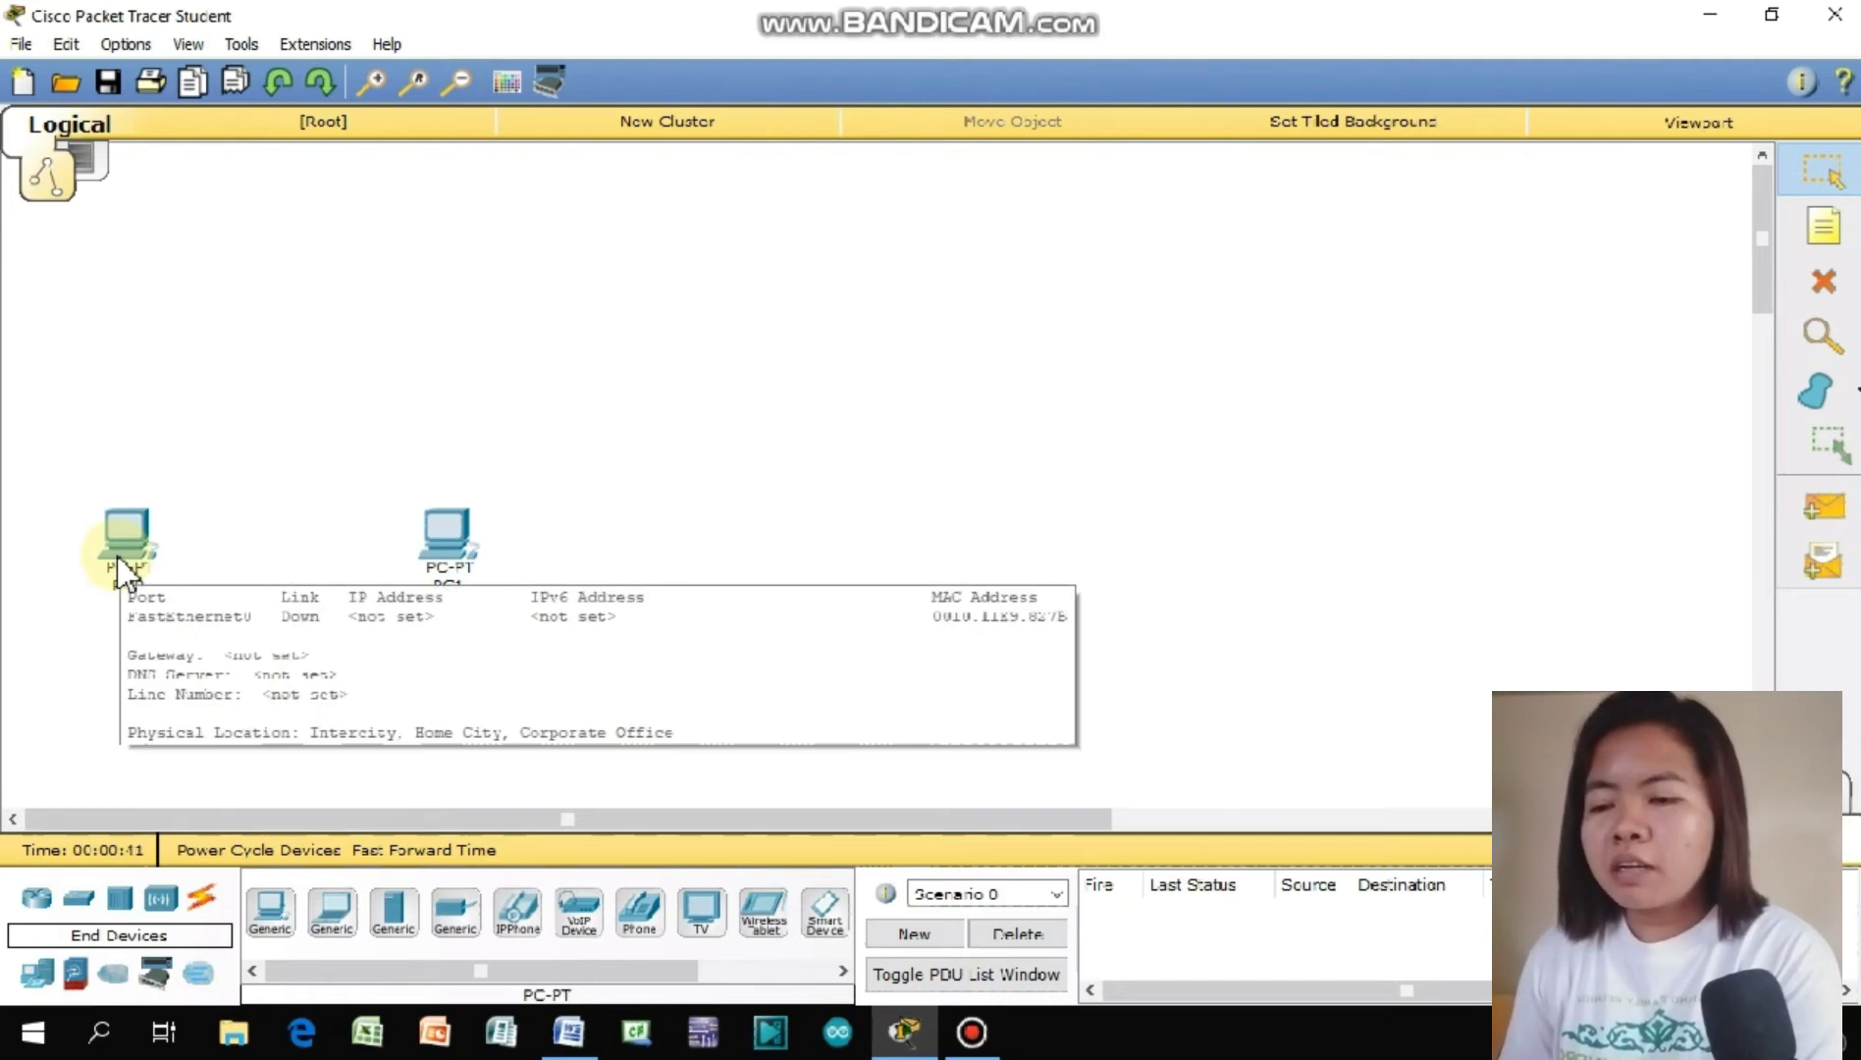
{"action": "mouse_move", "coordinate": [432, 568]}
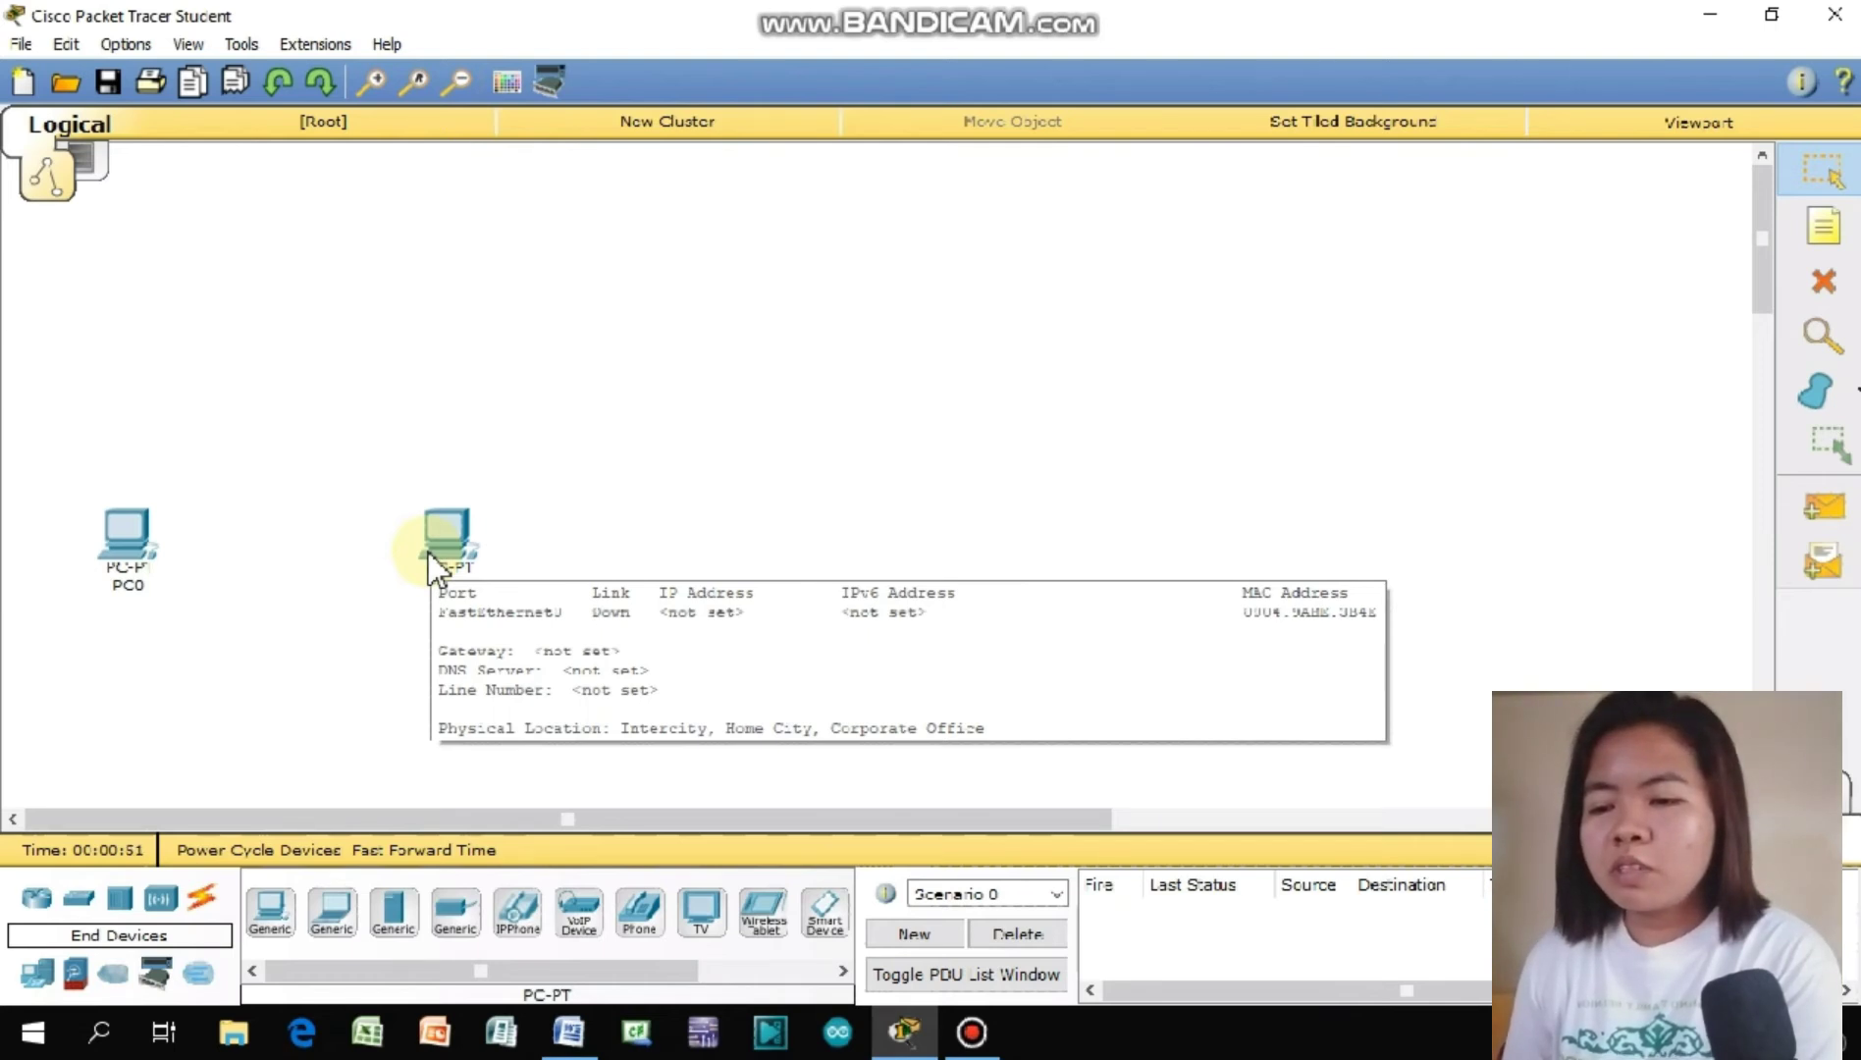
{"action": "mouse_move", "coordinate": [147, 537]}
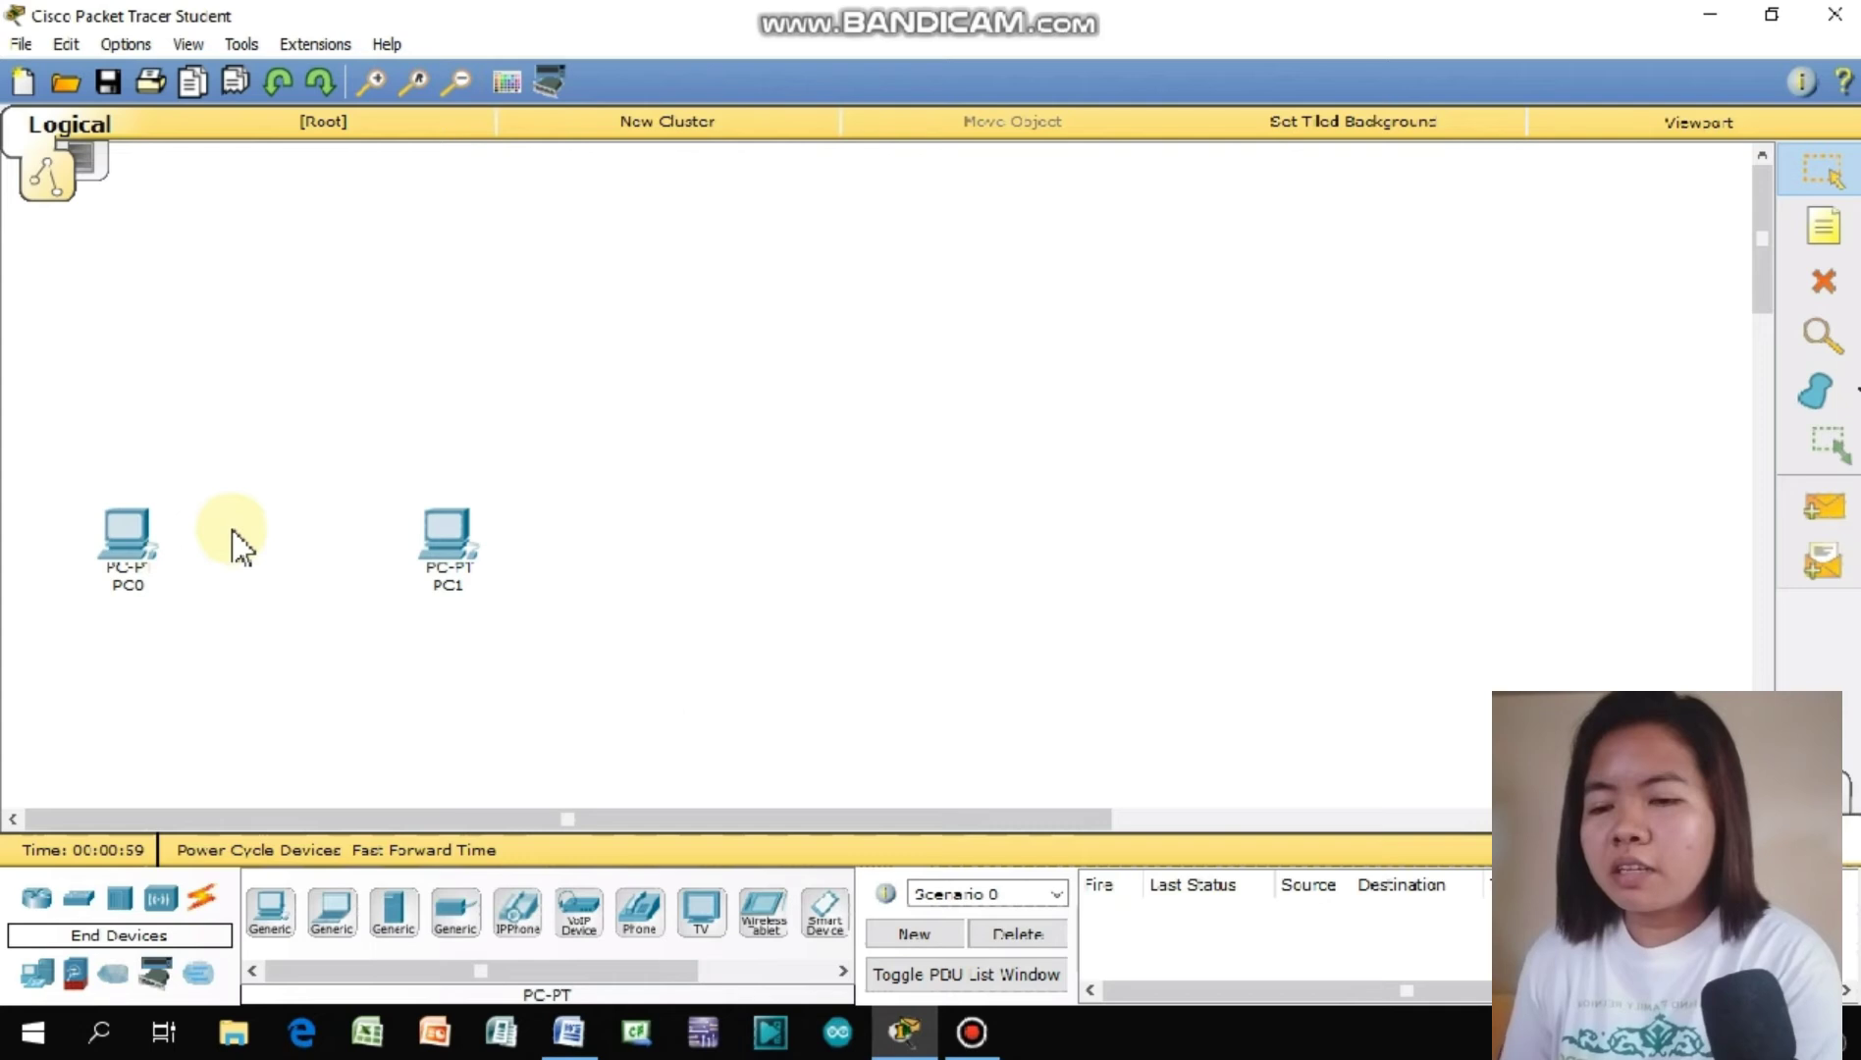
{"action": "left_click", "coordinate": [214, 913]}
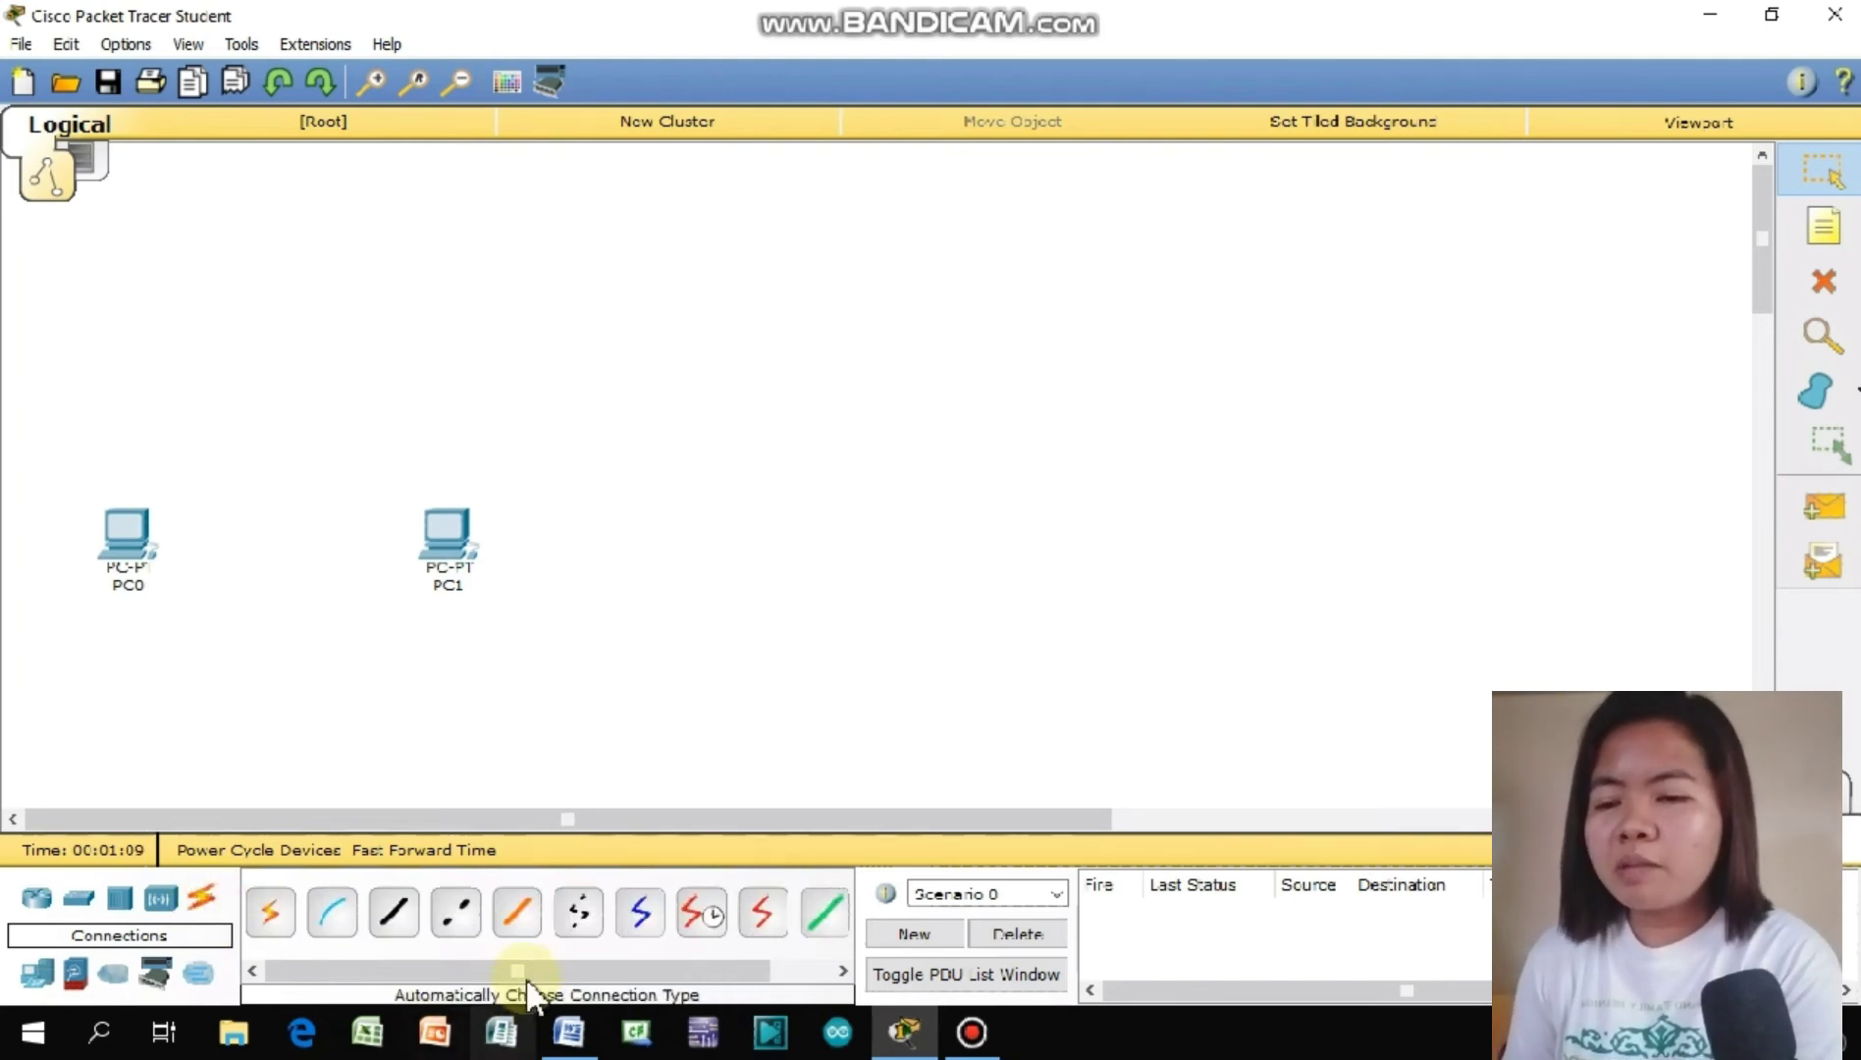
{"action": "mouse_move", "coordinate": [537, 977]}
{"action": "left_mouse_down"}
{"action": "mouse_move", "coordinate": [579, 982]}
{"action": "mouse_move", "coordinate": [520, 985]}
{"action": "mouse_move", "coordinate": [606, 987]}
{"action": "mouse_move", "coordinate": [530, 984]}
{"action": "left_mouse_up"}
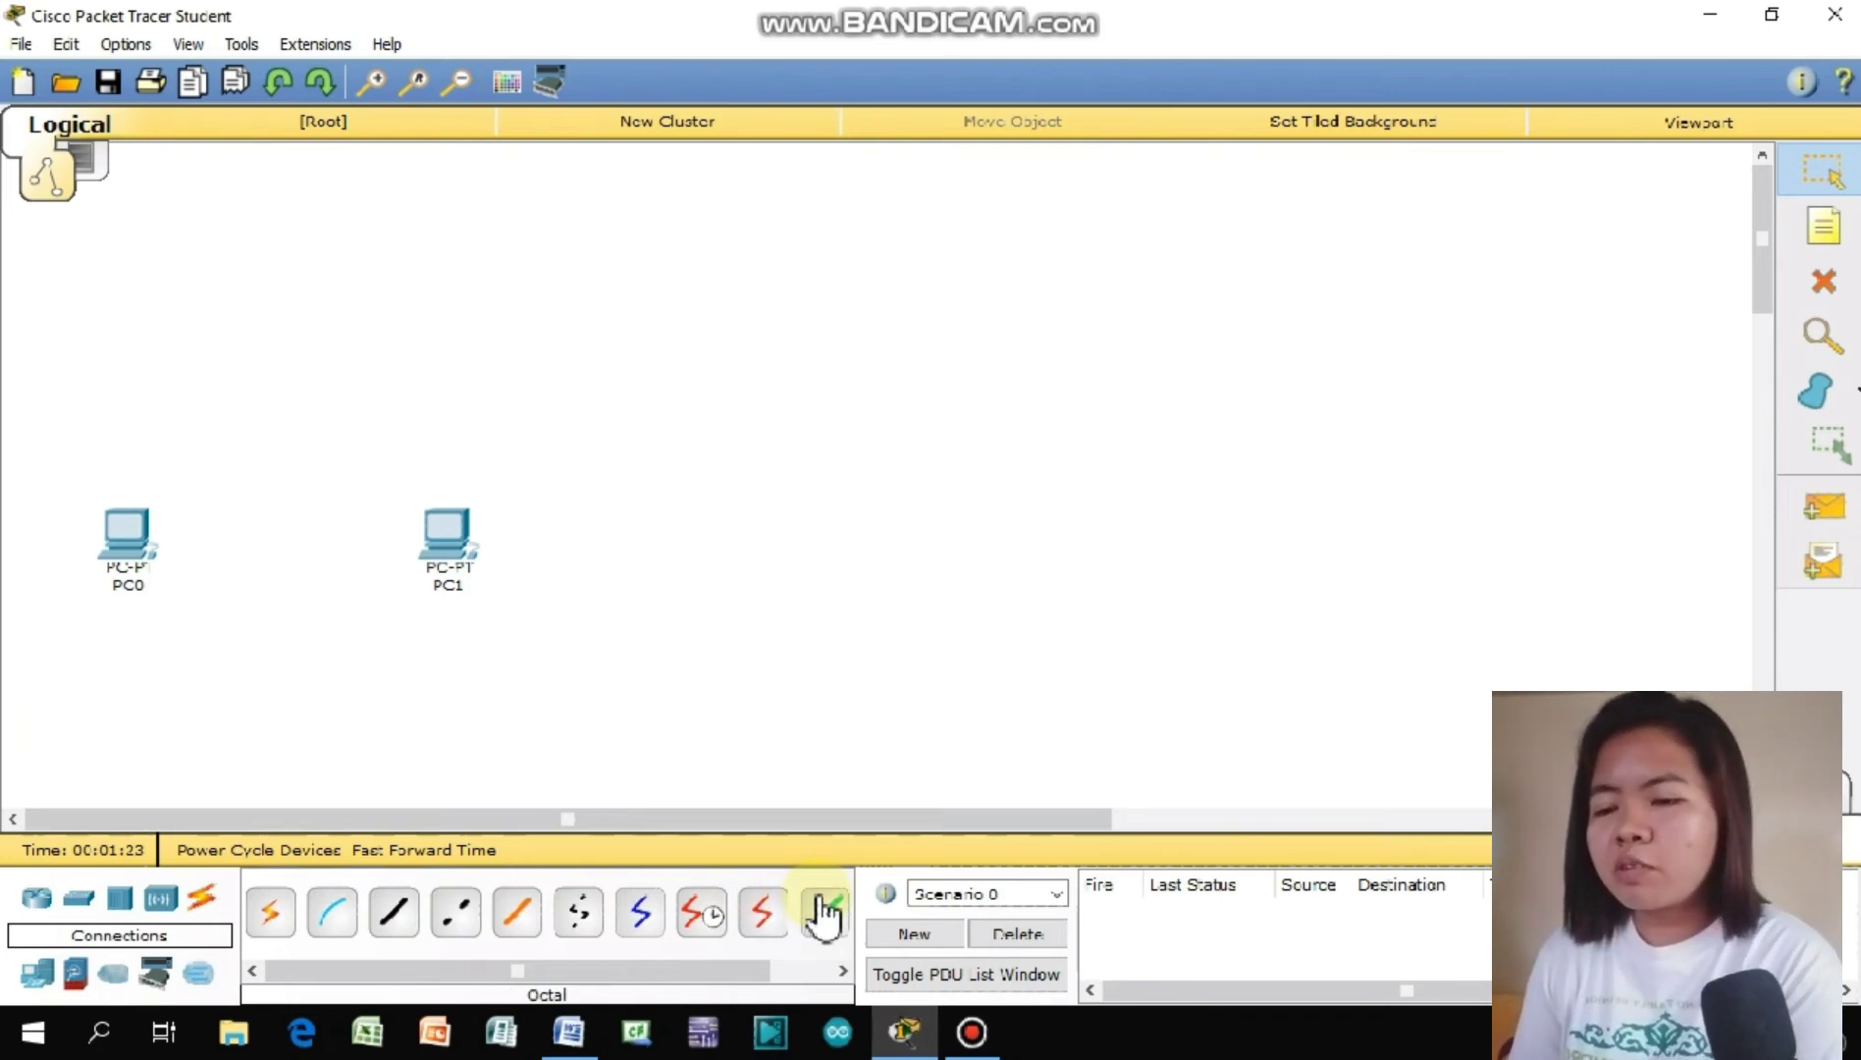
{"action": "left_click", "coordinate": [454, 925]}
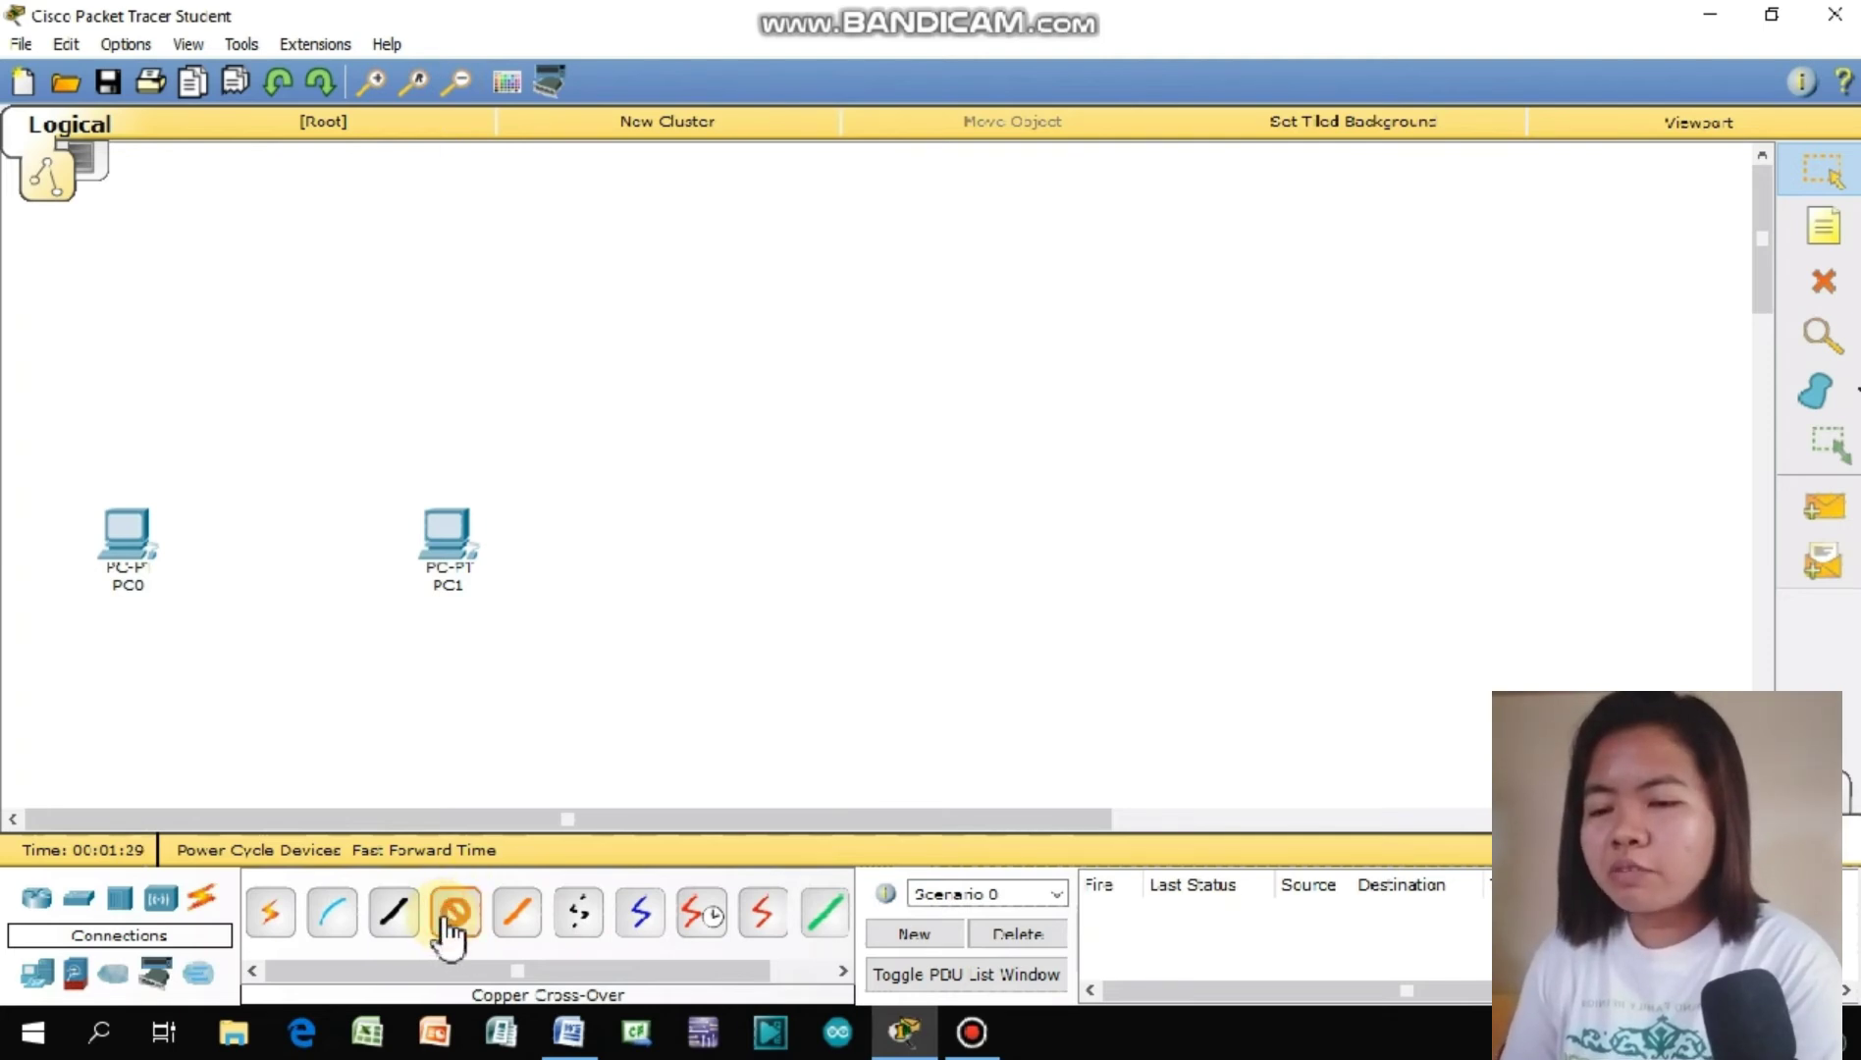
{"action": "left_click", "coordinate": [138, 561]}
{"action": "left_click", "coordinate": [164, 590]}
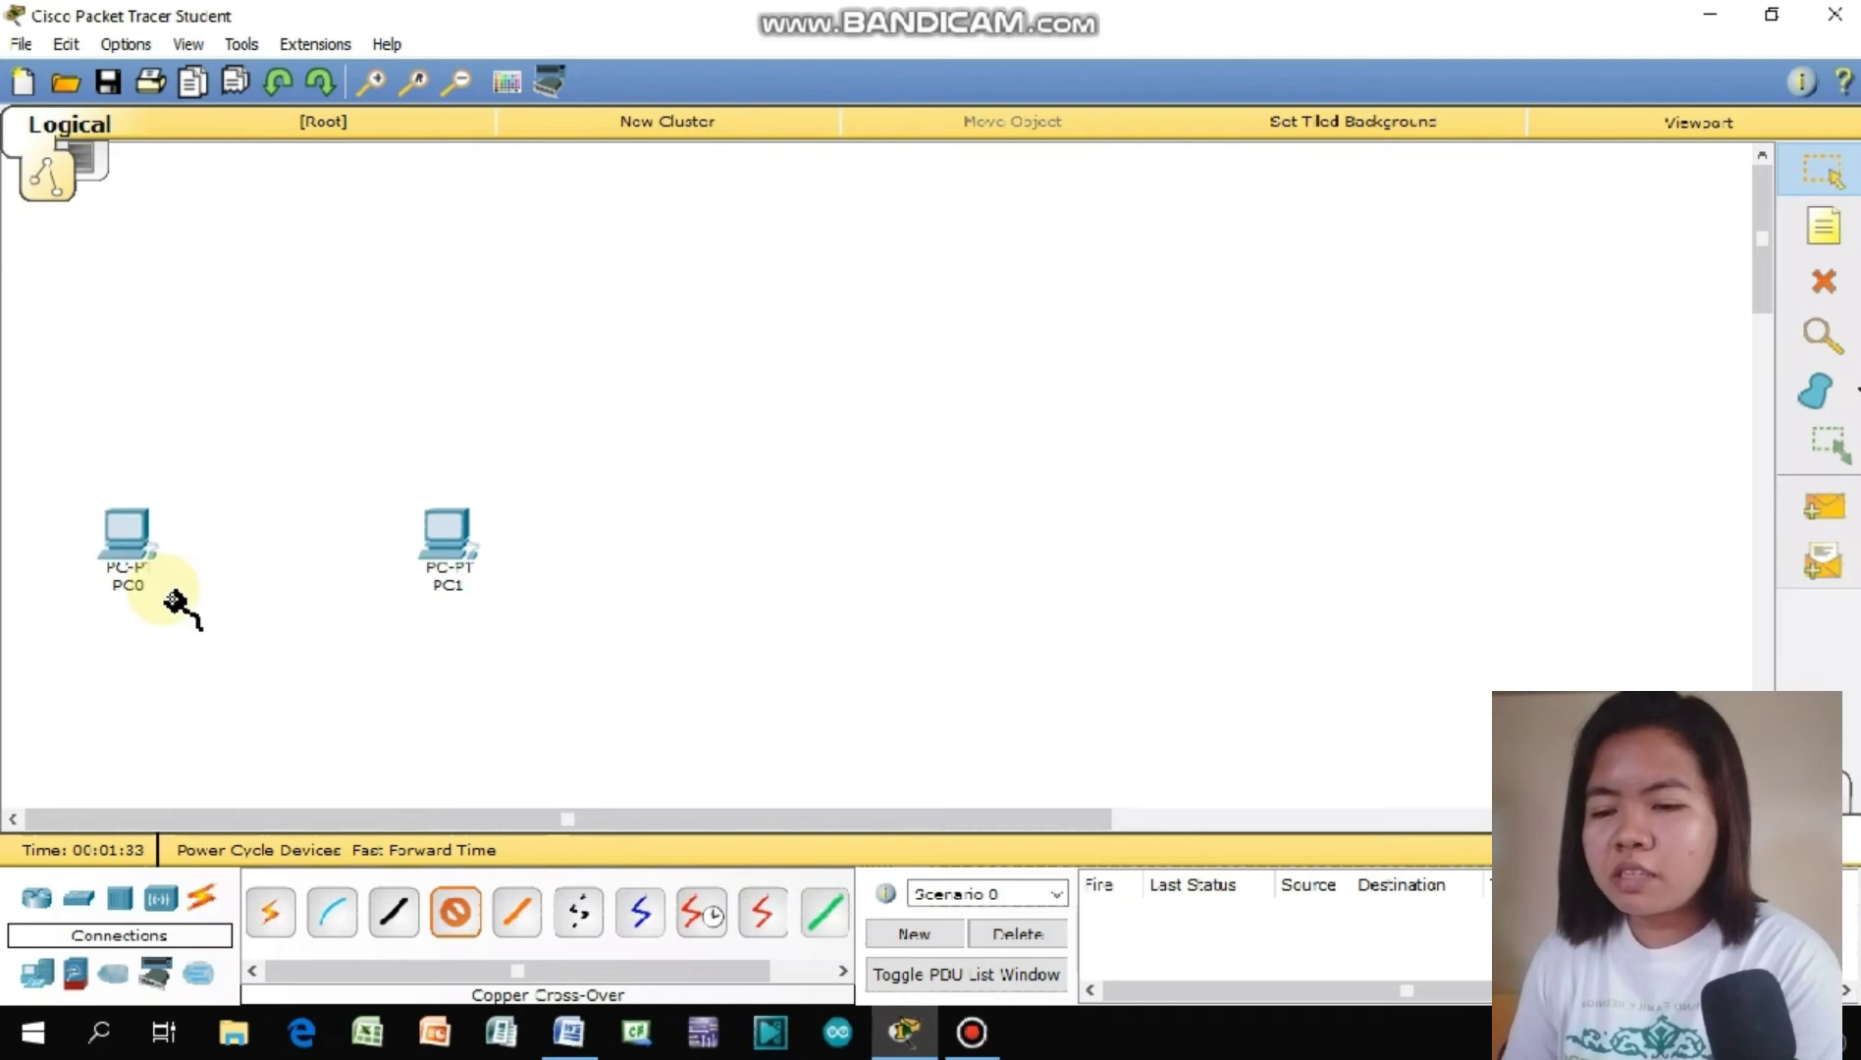
{"action": "left_click", "coordinate": [430, 547]}
{"action": "left_click", "coordinate": [469, 584]}
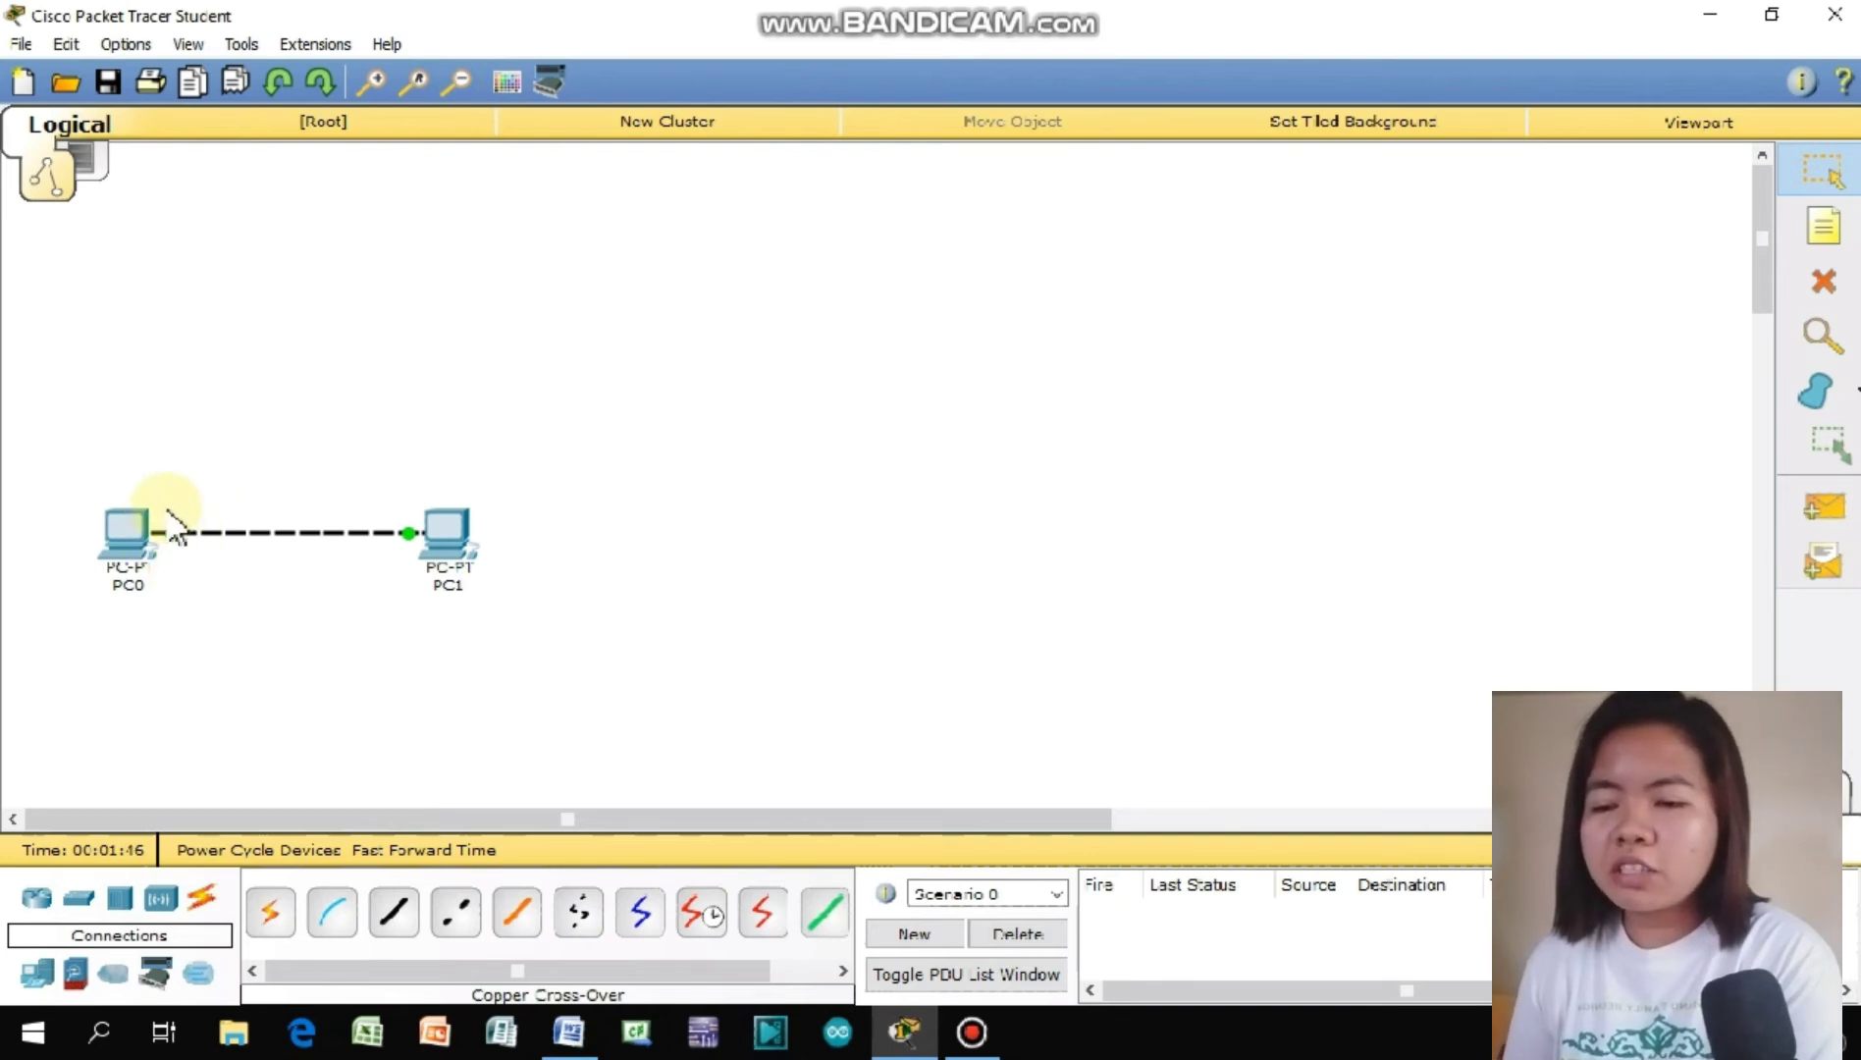
Step: Widen the gap between PC0 and PC1 slightly and move both higher in the workspace, keeping the link horizontal
{"action": "left_click_drag", "start_coordinate": [445, 531], "coordinate": [481, 536]}
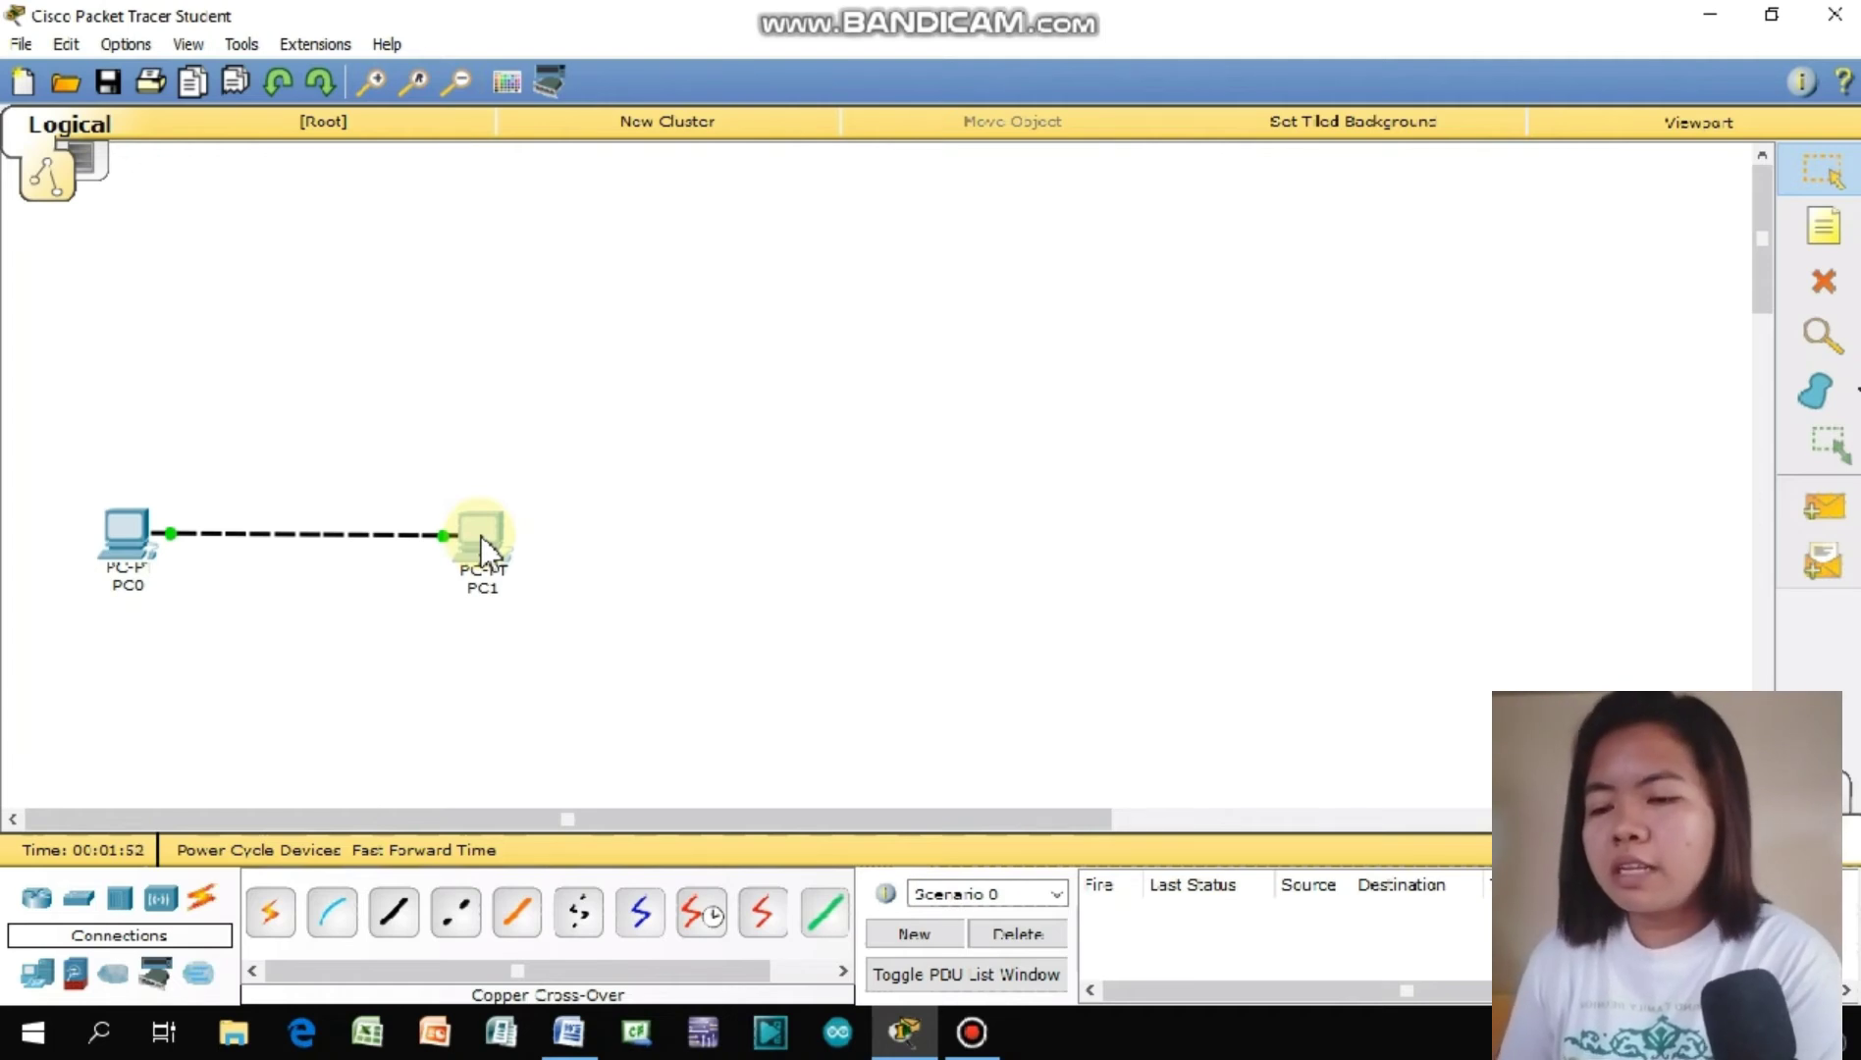
{"action": "left_click_drag", "start_coordinate": [481, 536], "coordinate": [481, 535]}
{"action": "left_click", "coordinate": [378, 587]}
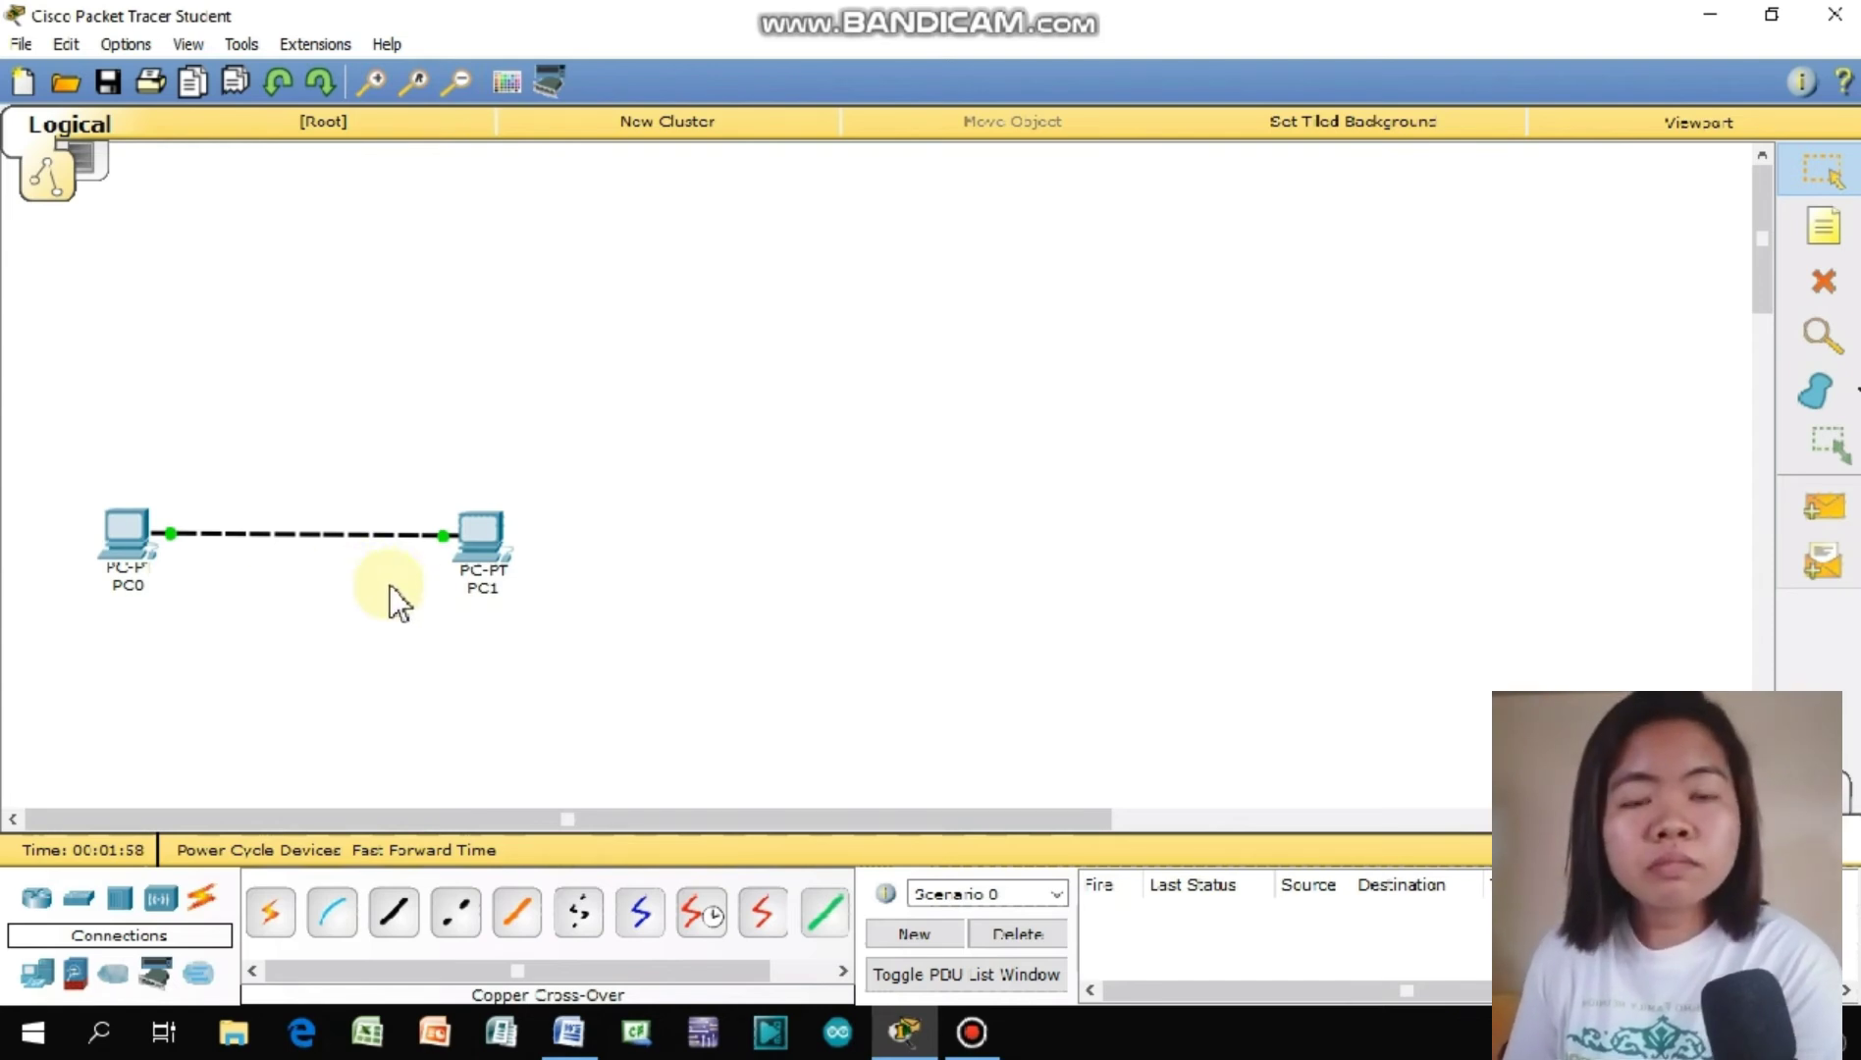
{"action": "left_click_drag", "start_coordinate": [126, 535], "coordinate": [125, 440]}
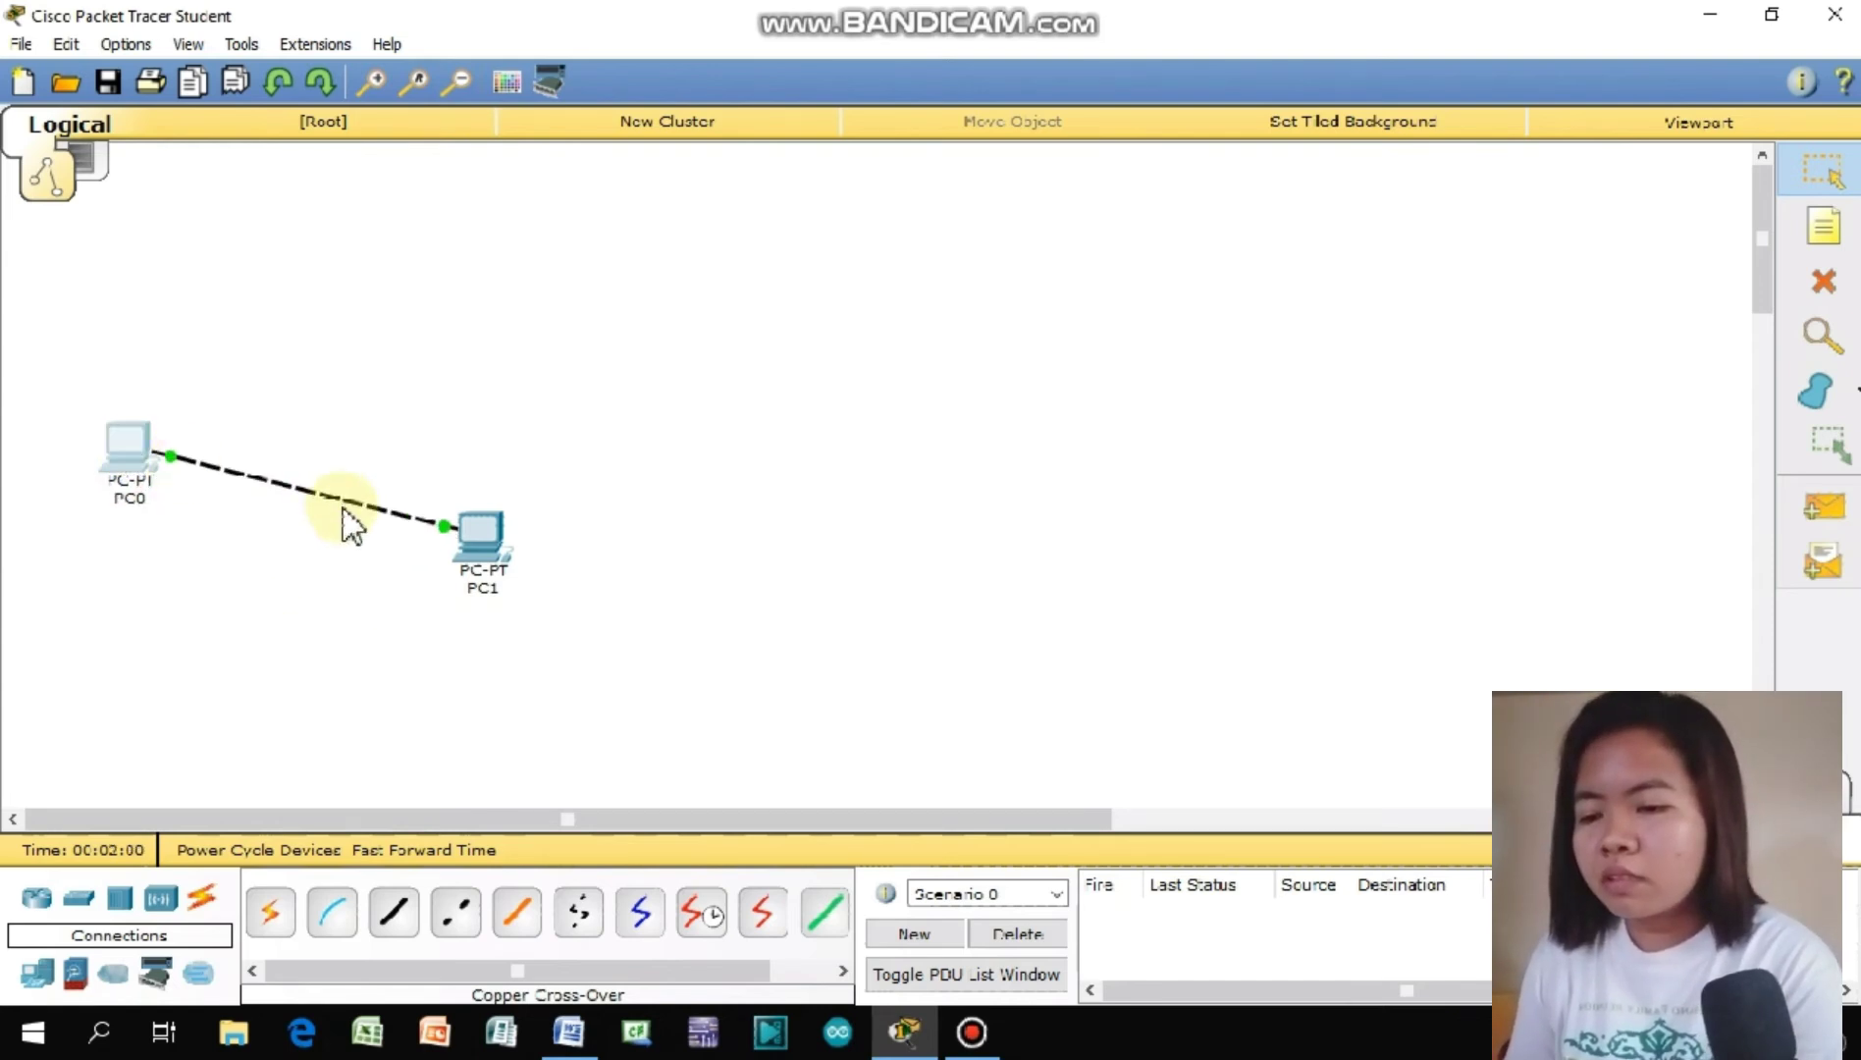
{"action": "left_click_drag", "start_coordinate": [480, 534], "coordinate": [476, 446]}
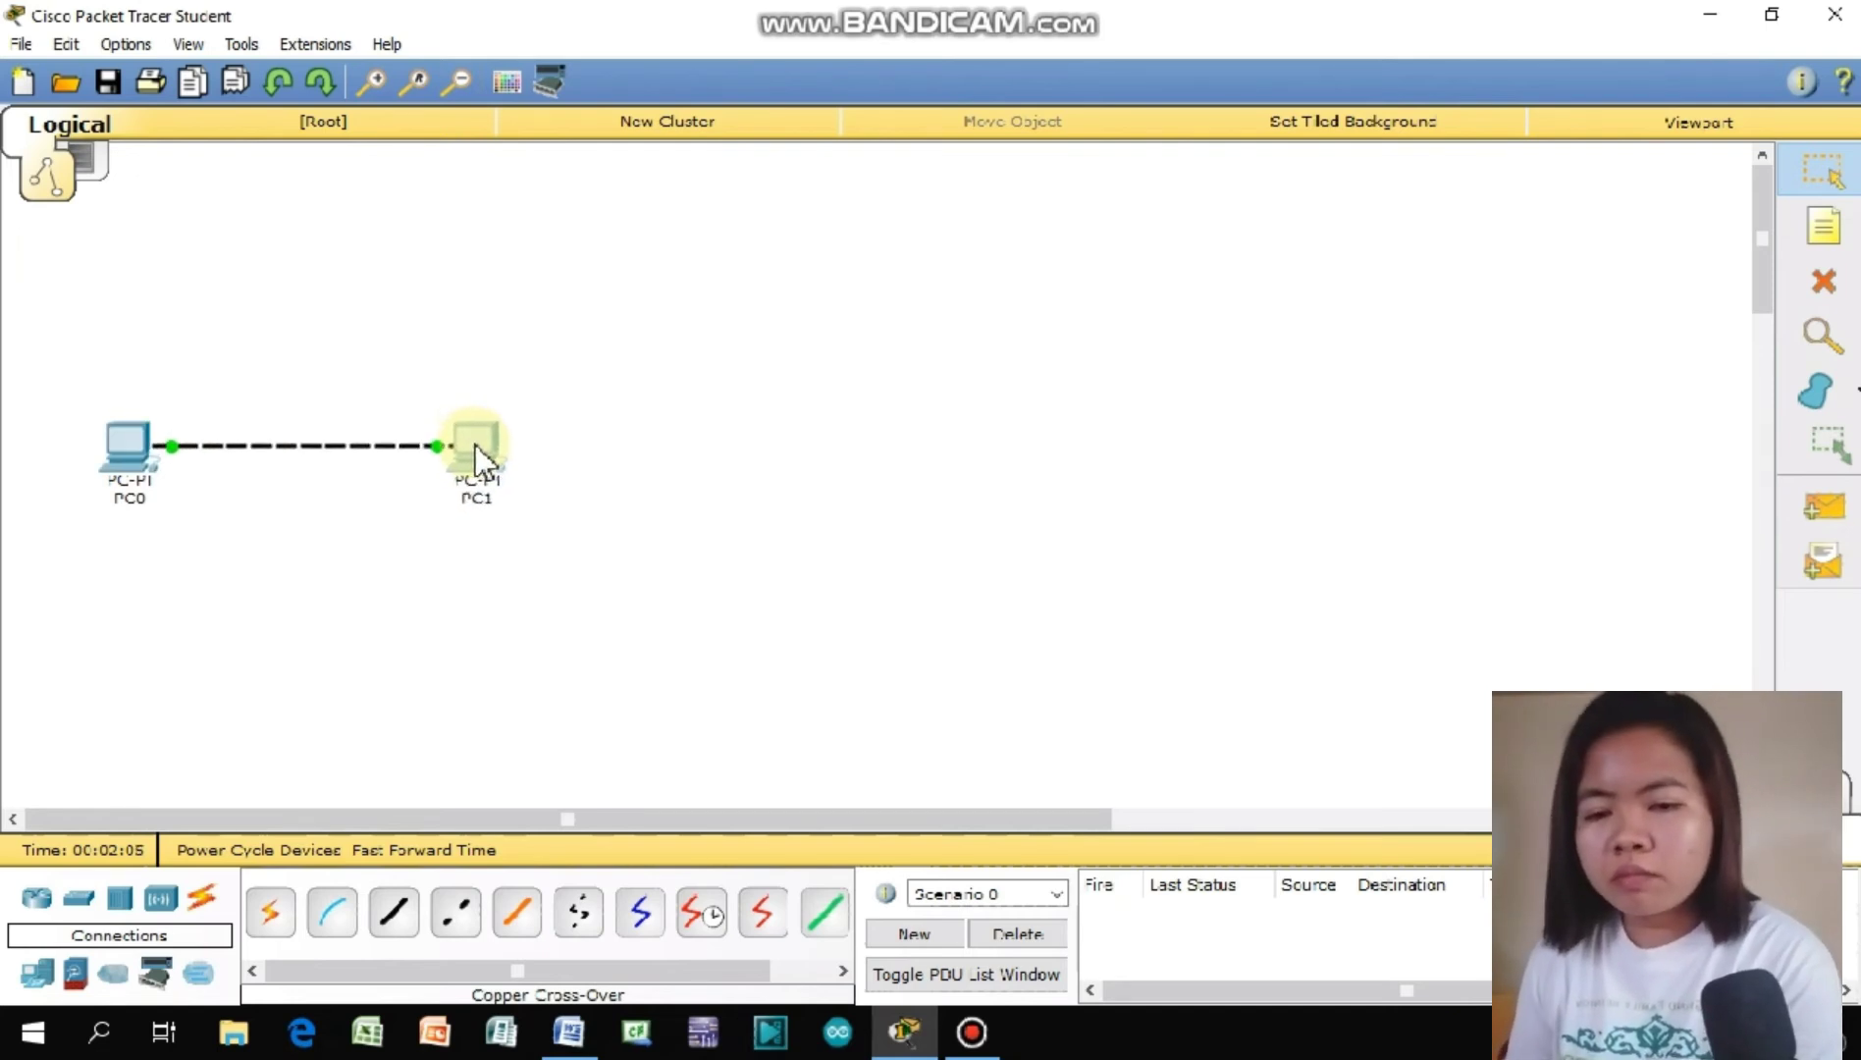
{"action": "left_click_drag", "start_coordinate": [474, 443], "coordinate": [484, 449]}
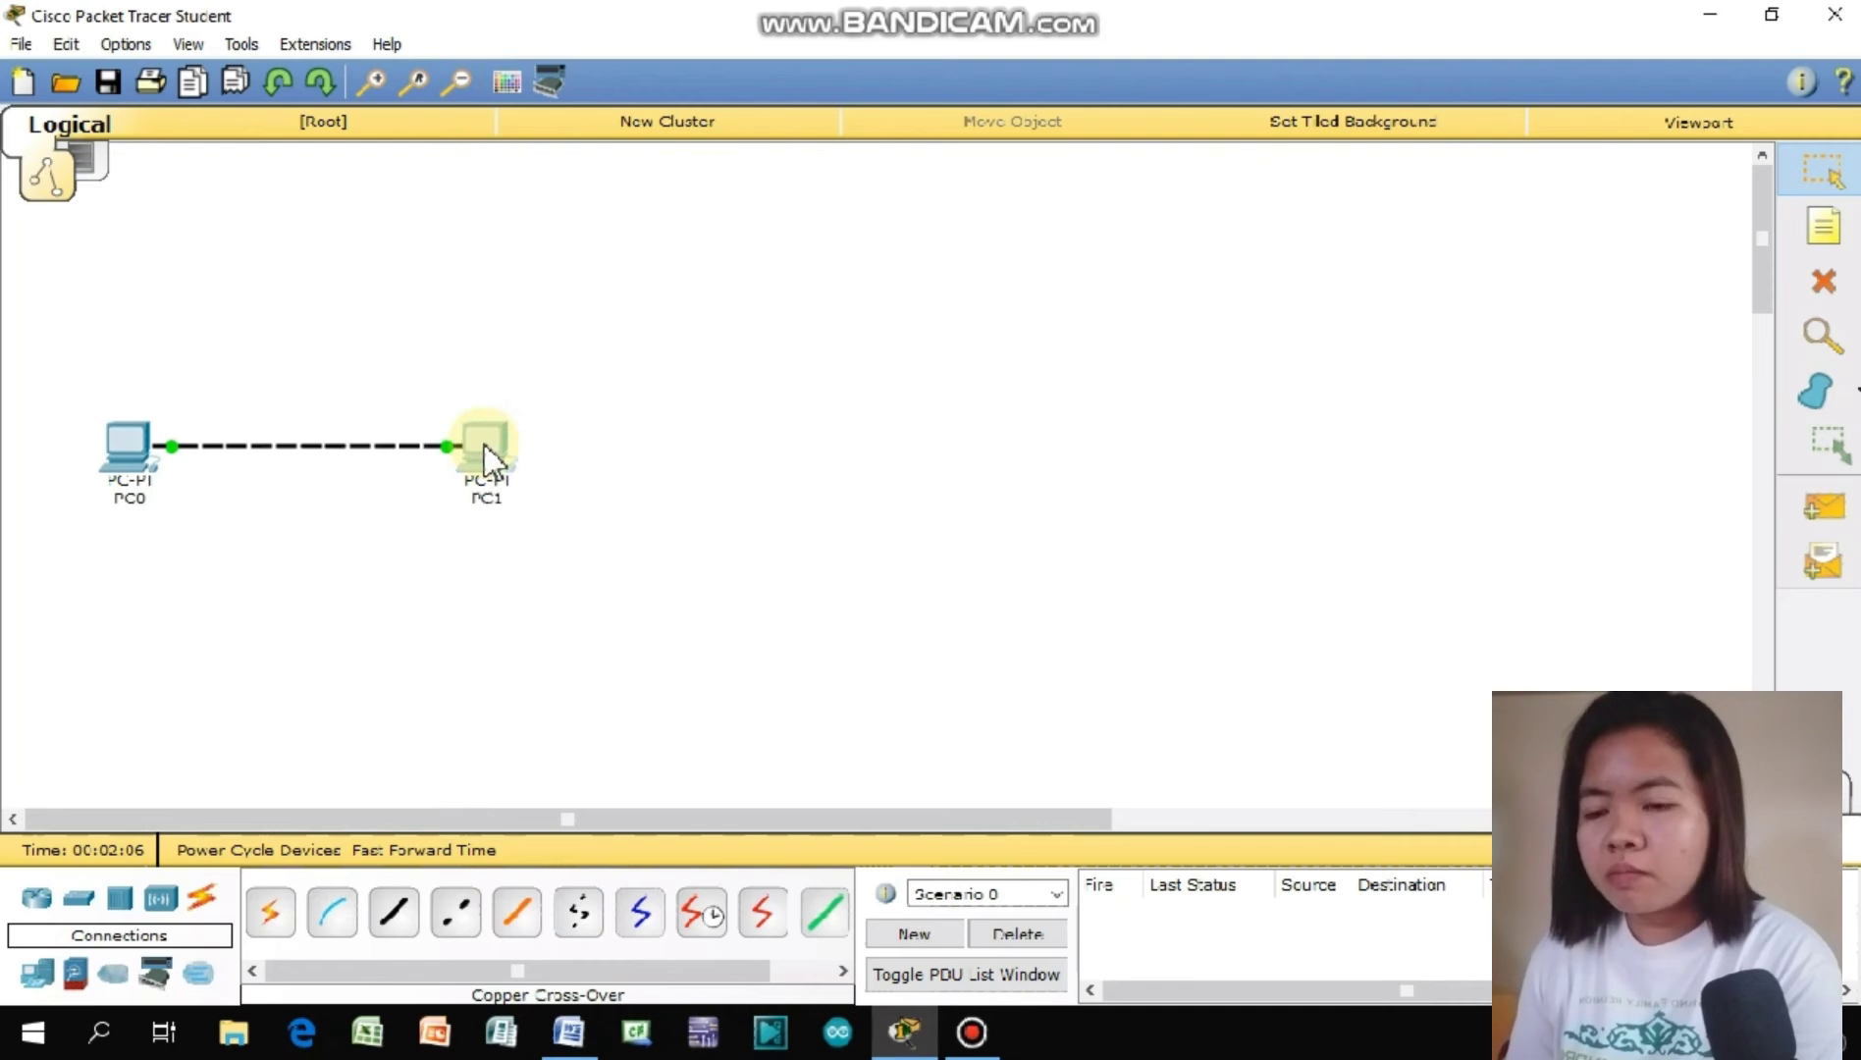
{"action": "left_click", "coordinate": [522, 561]}
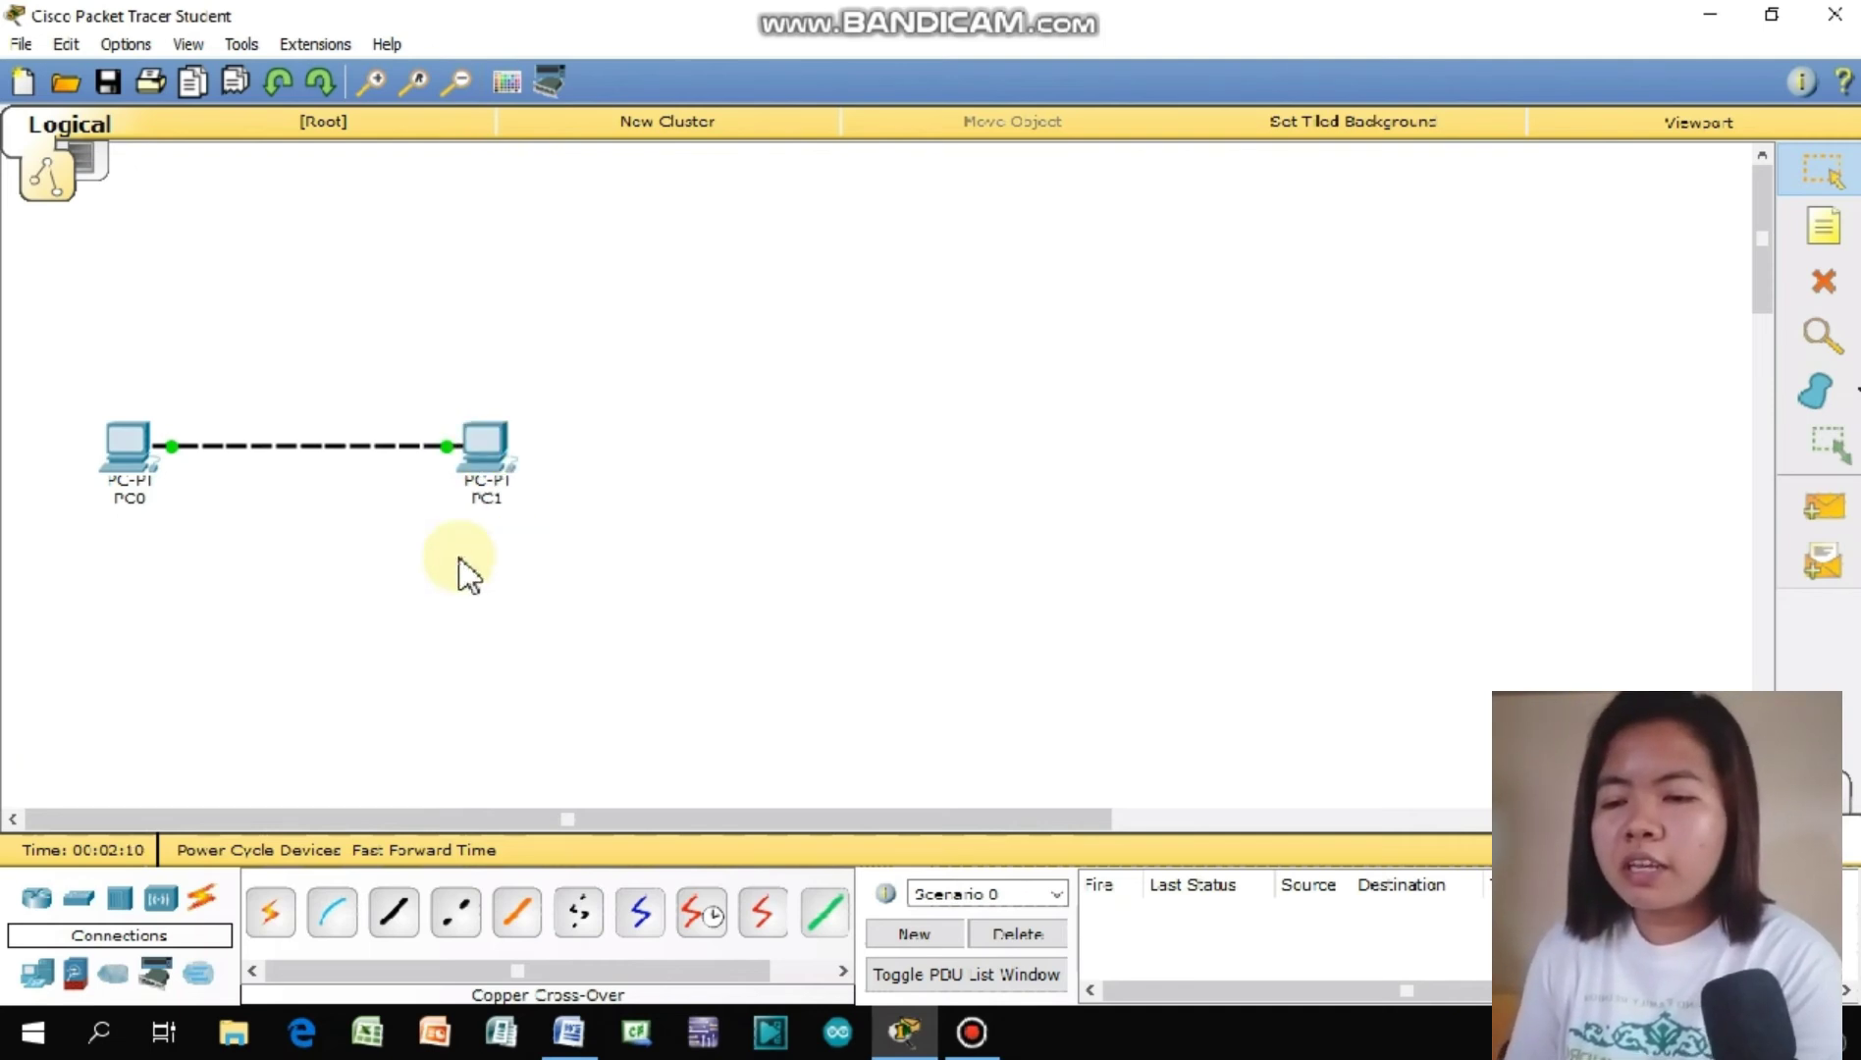
Step: Set PC0's IPv4 configuration to static addressing and close its device window
{"action": "left_click", "coordinate": [121, 441]}
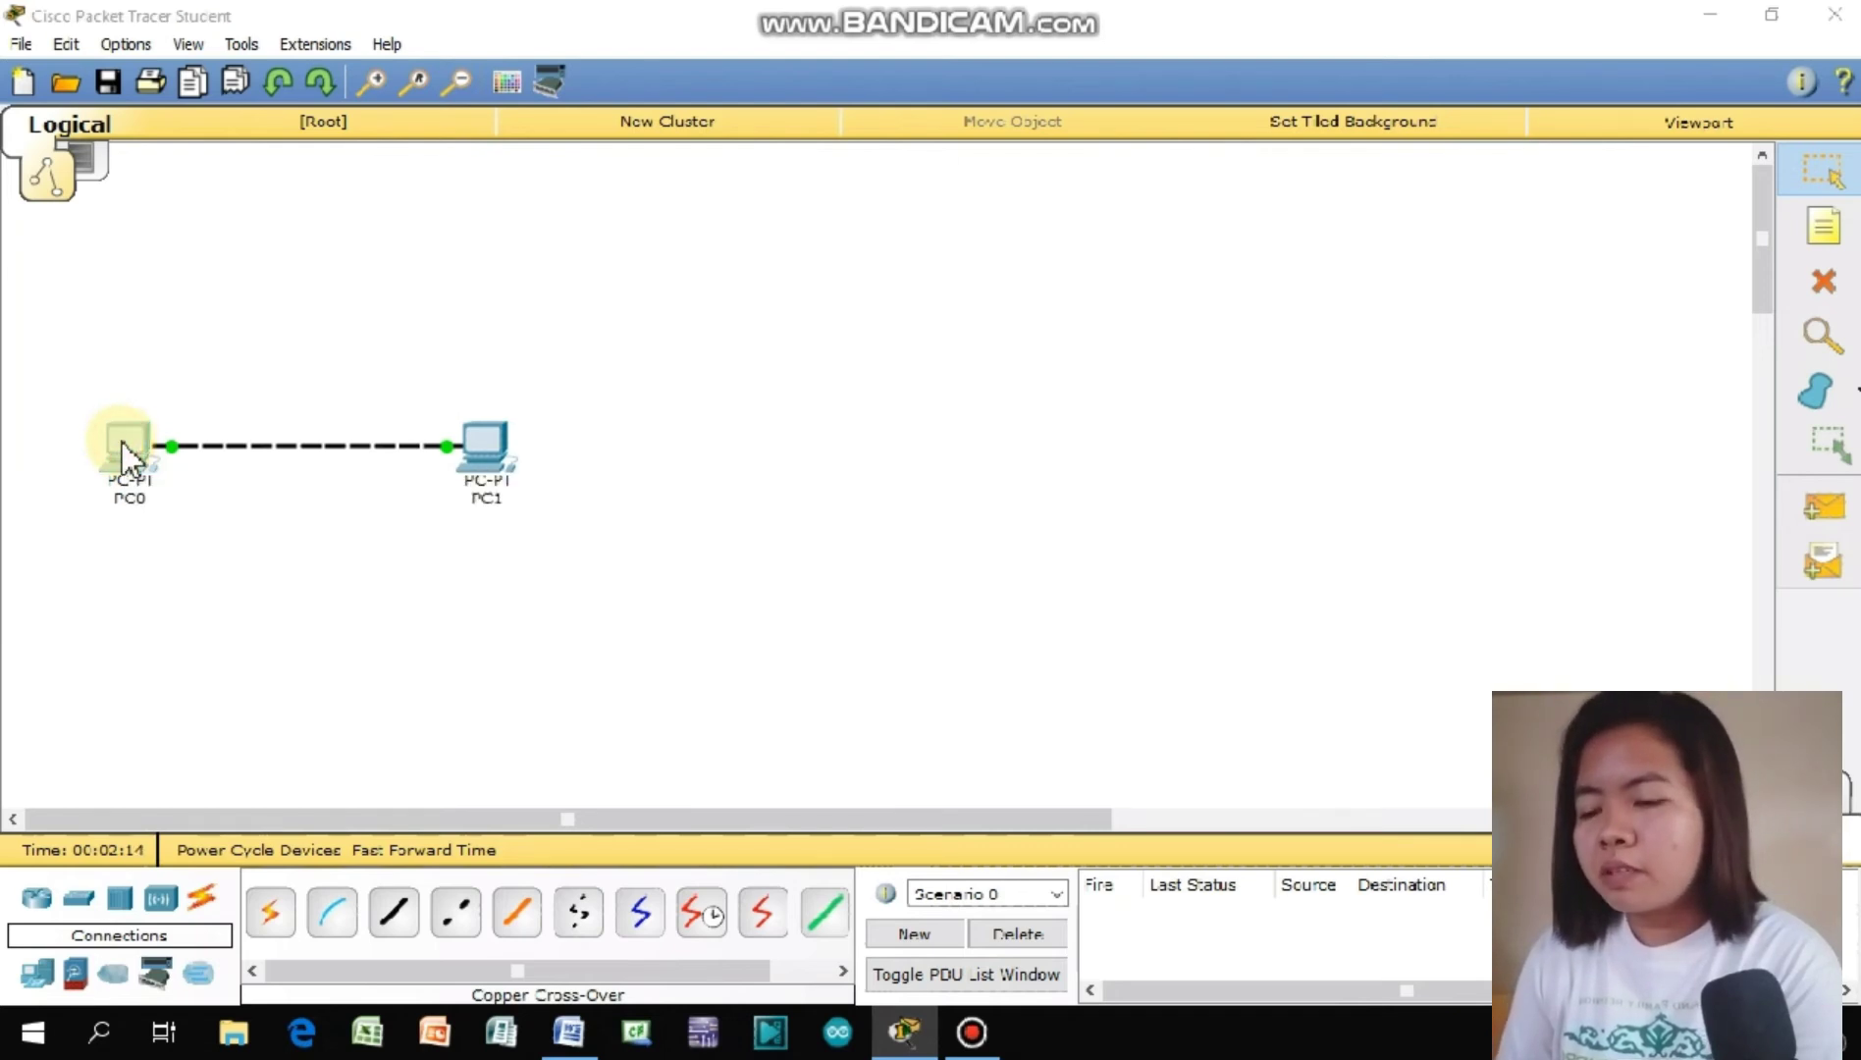
{"action": "left_click", "coordinate": [744, 222]}
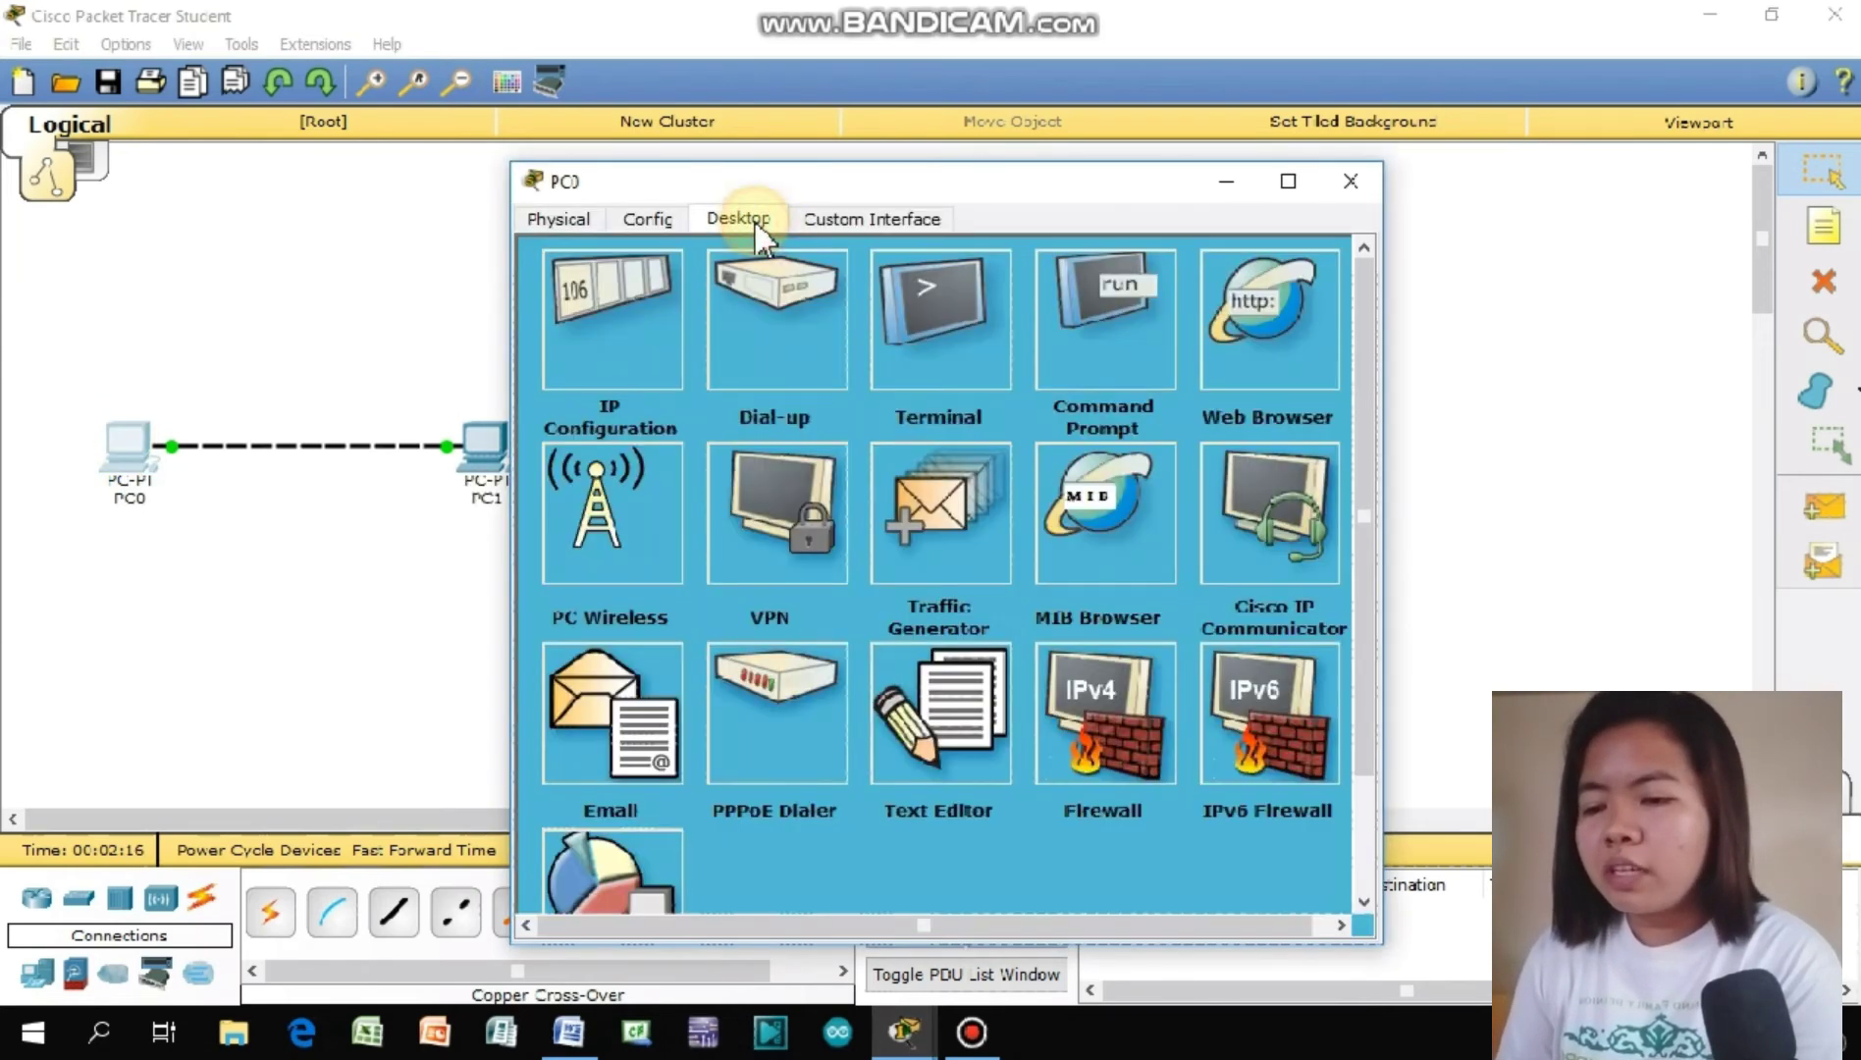
{"action": "left_click", "coordinate": [628, 324]}
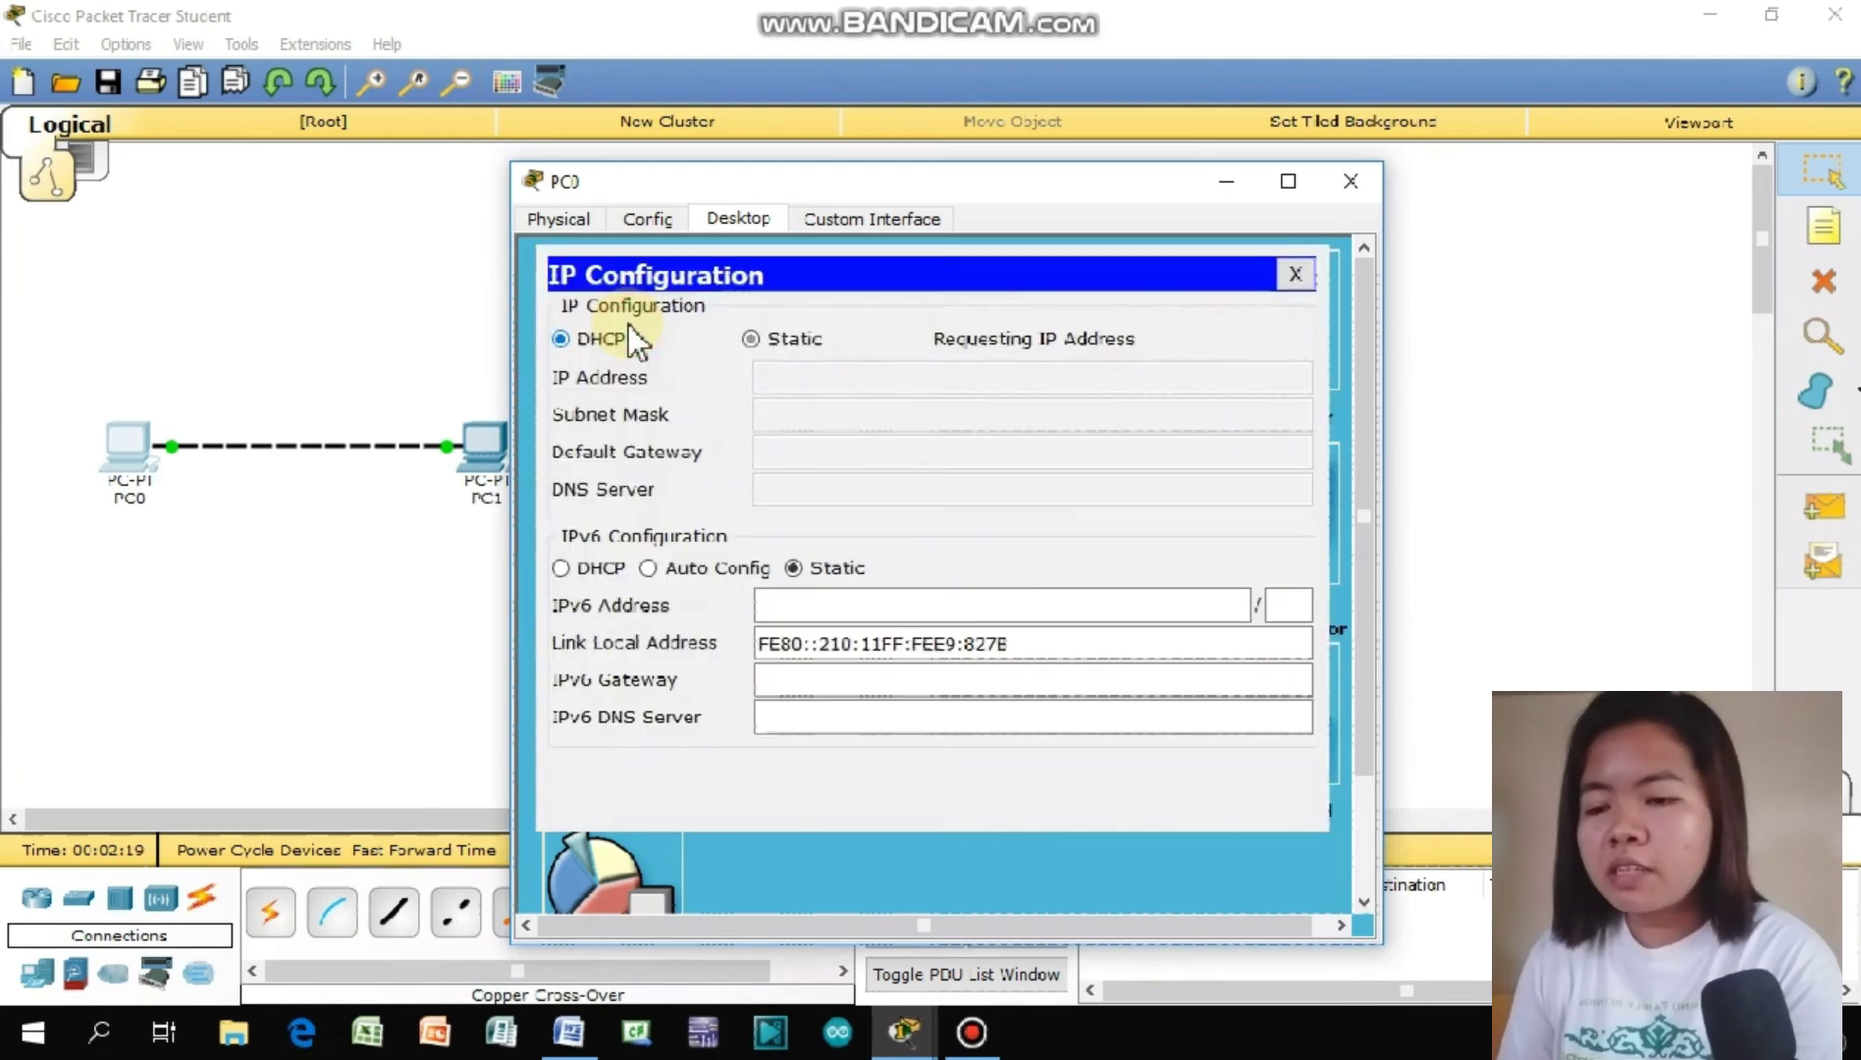
{"action": "left_click", "coordinate": [750, 338]}
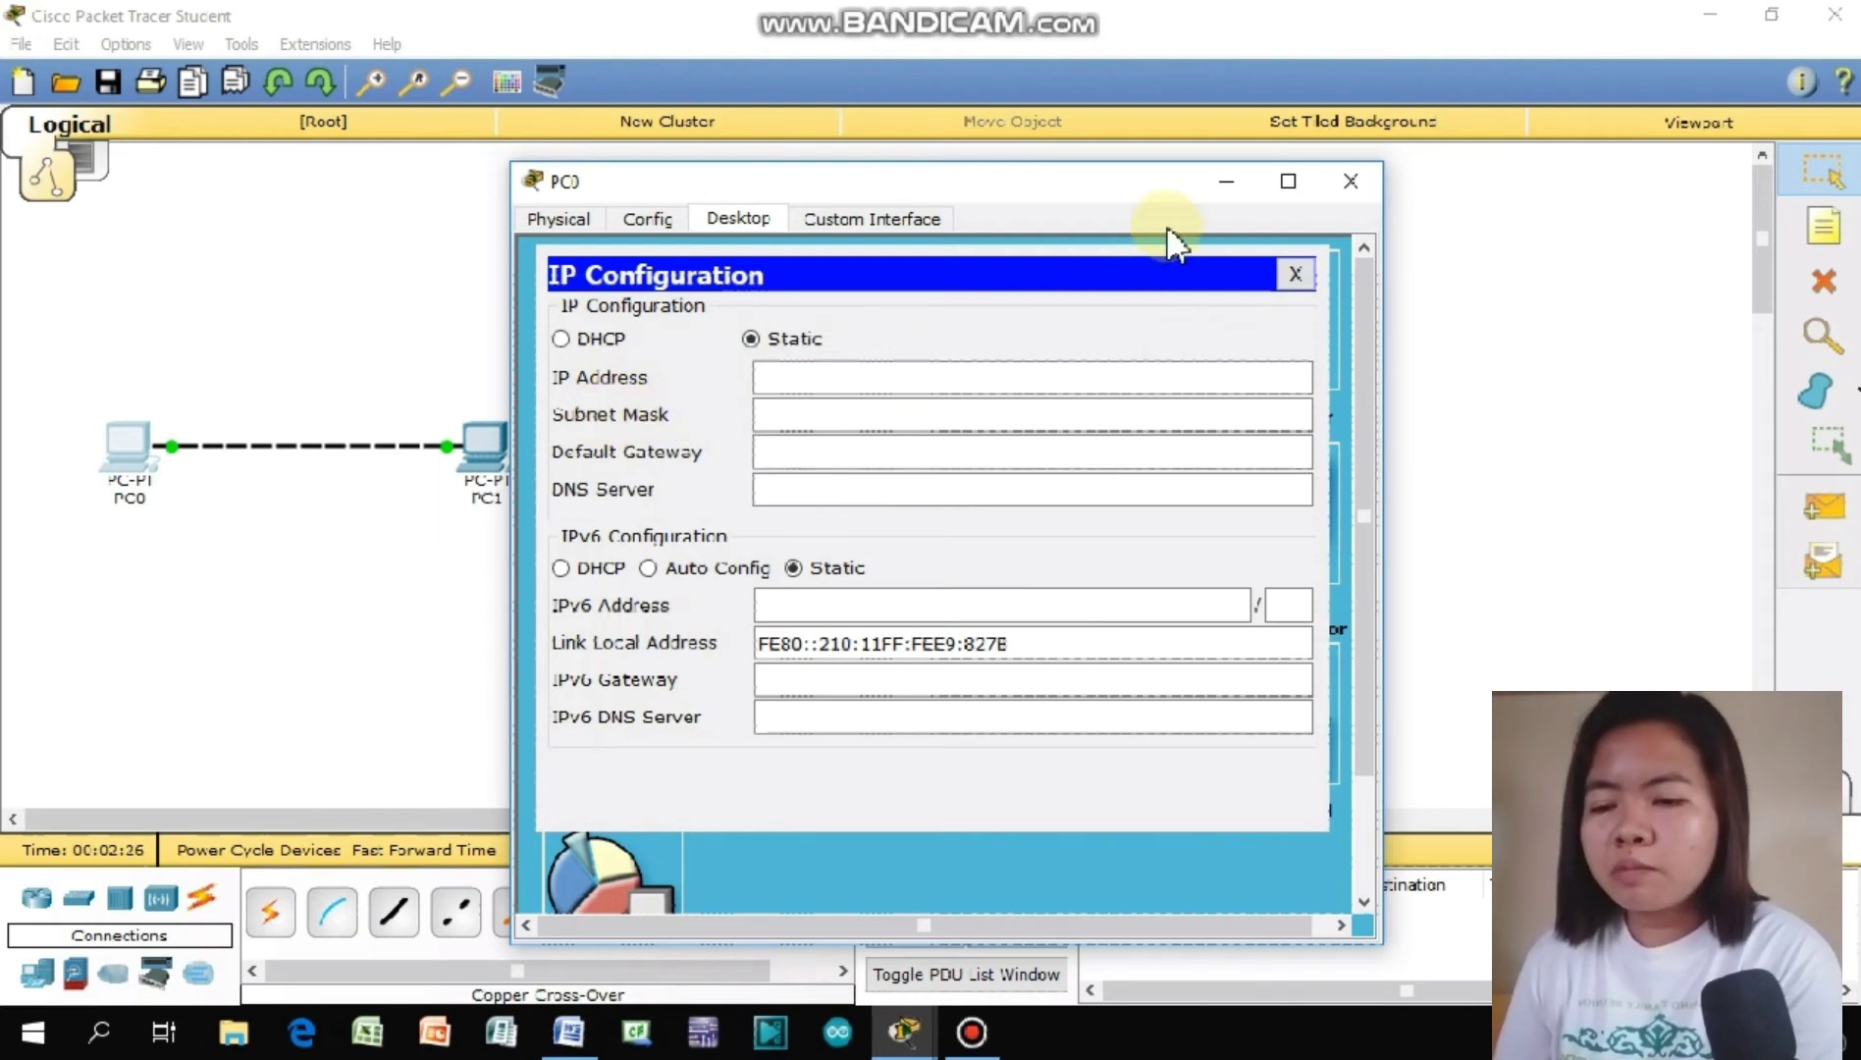
{"action": "left_click", "coordinate": [1351, 180]}
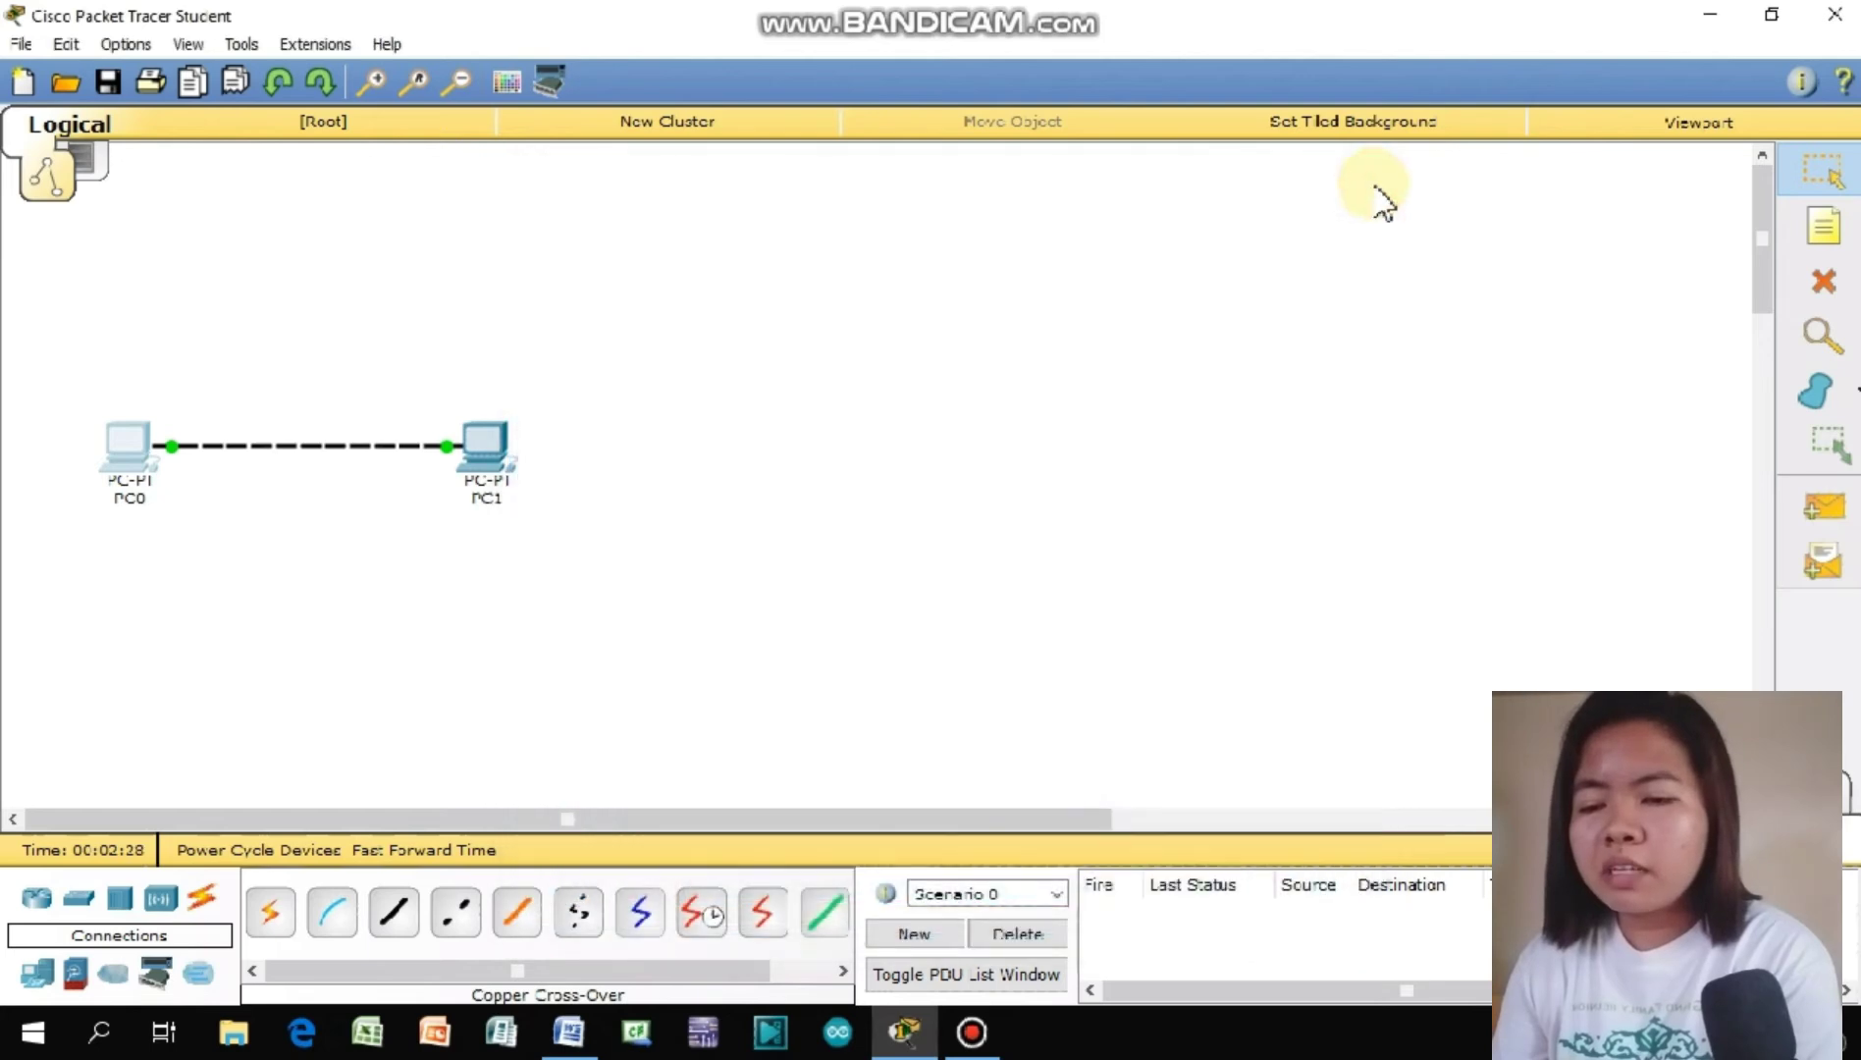
Step: Place a note below PC0 reading "IP: 192.168.1.1" and "Subnet Mask: 255.255.255.0" on two lines
{"action": "left_click", "coordinate": [1823, 227]}
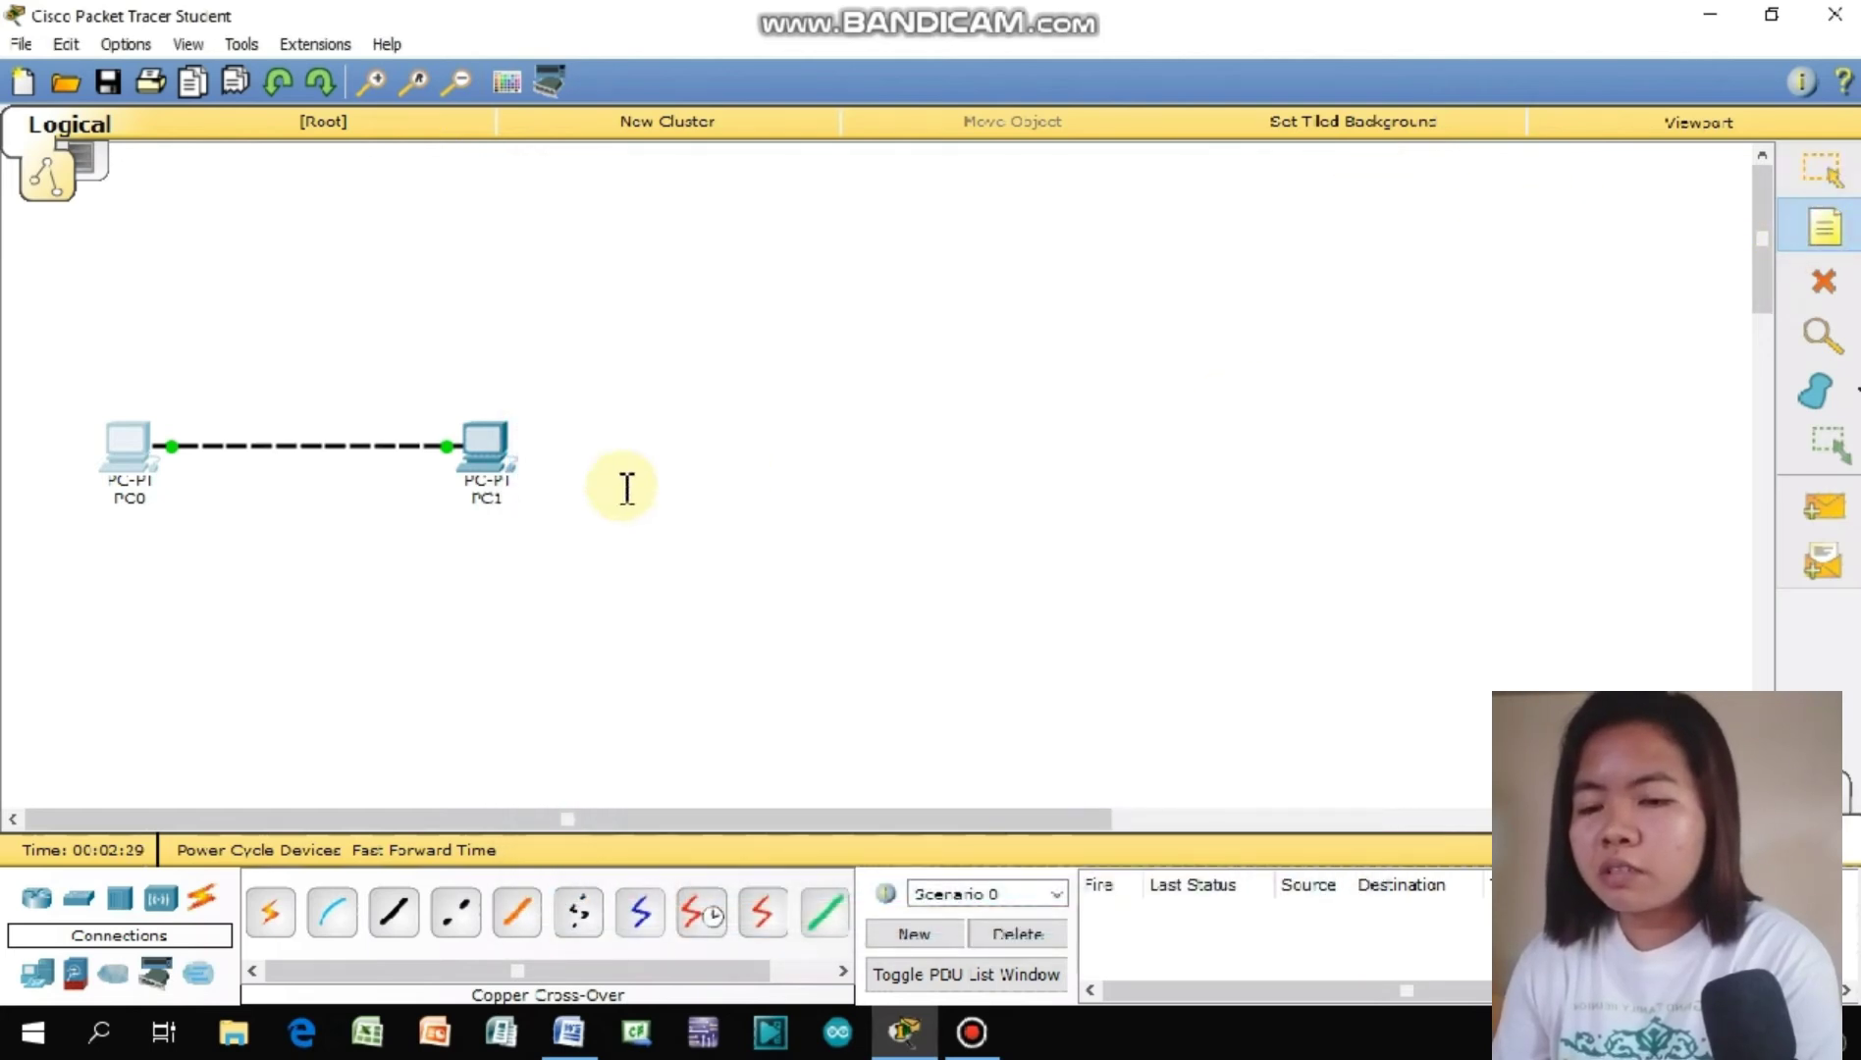
{"action": "left_click", "coordinate": [110, 544]}
{"action": "type", "text": "P: 192."}
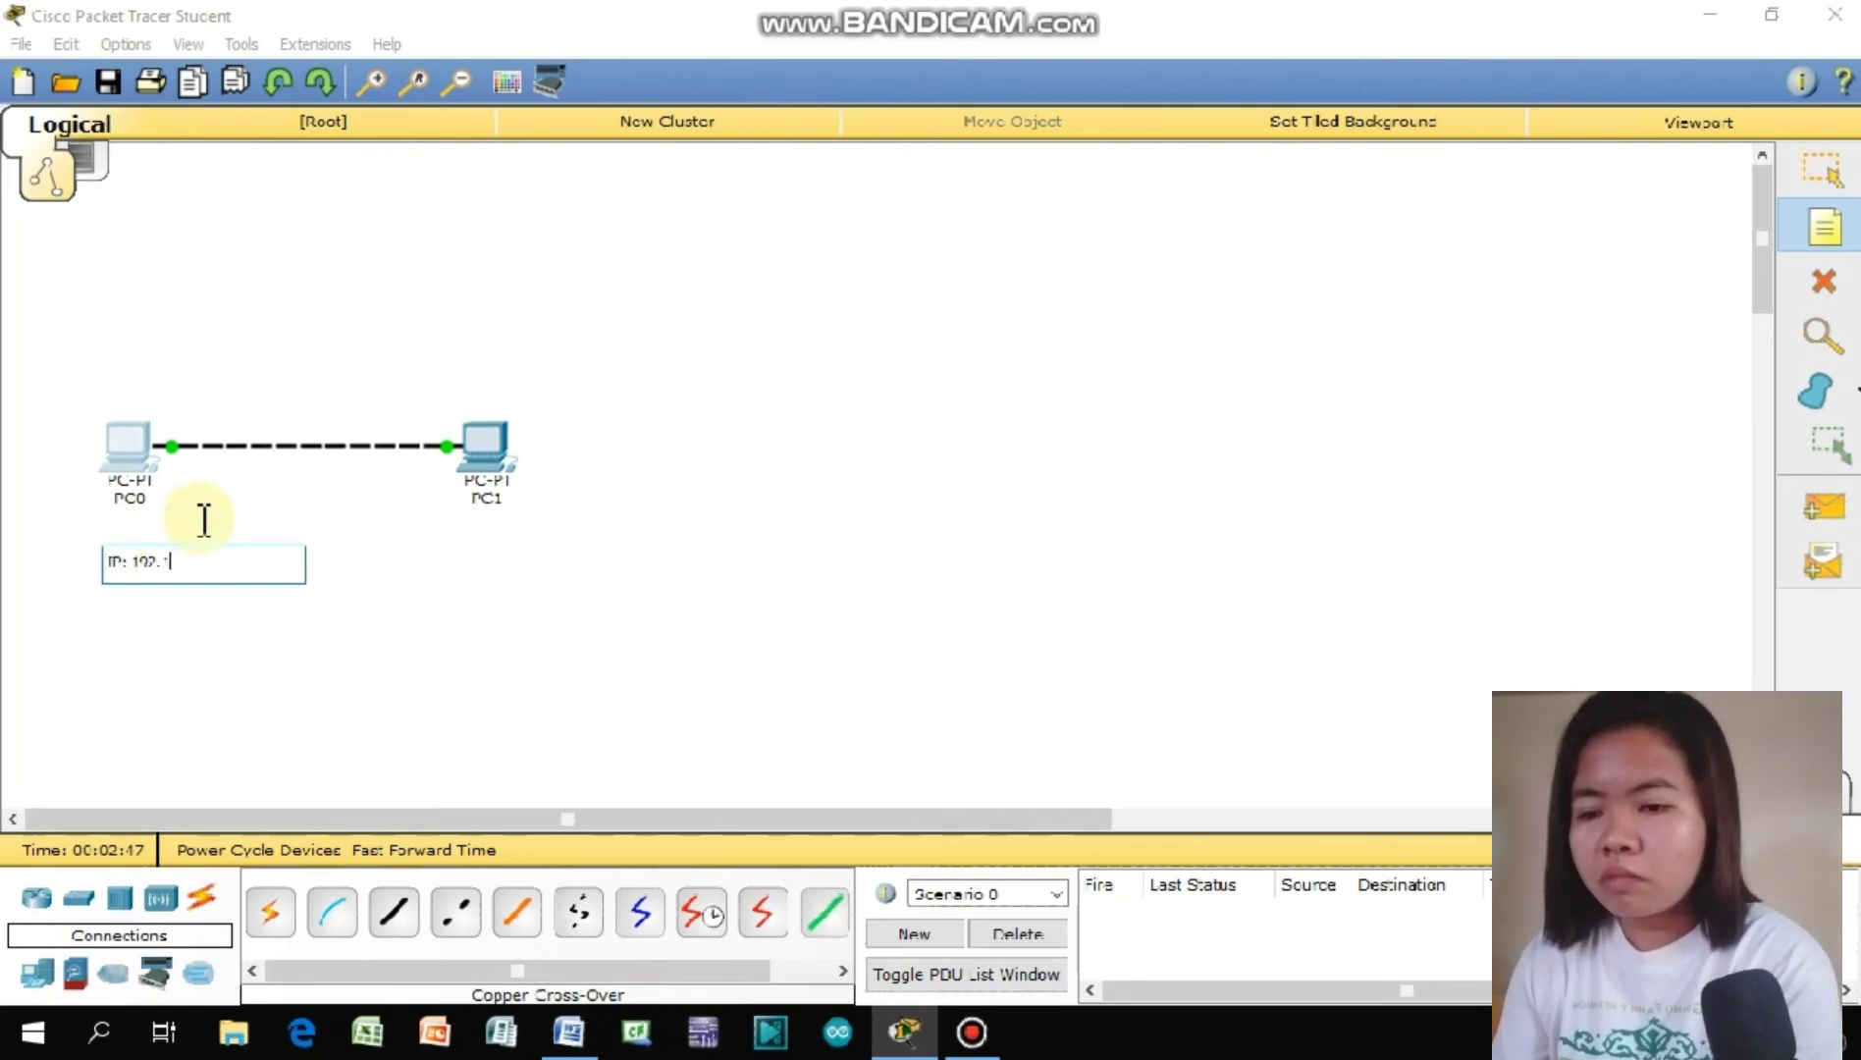
{"action": "type", "text": "1"}
Step: Place a note below PC1 reading "IP: 192.168.1.2" and "Subnet Mask: 255.255.255.0" on two lines
{"action": "left_click", "coordinate": [488, 556]}
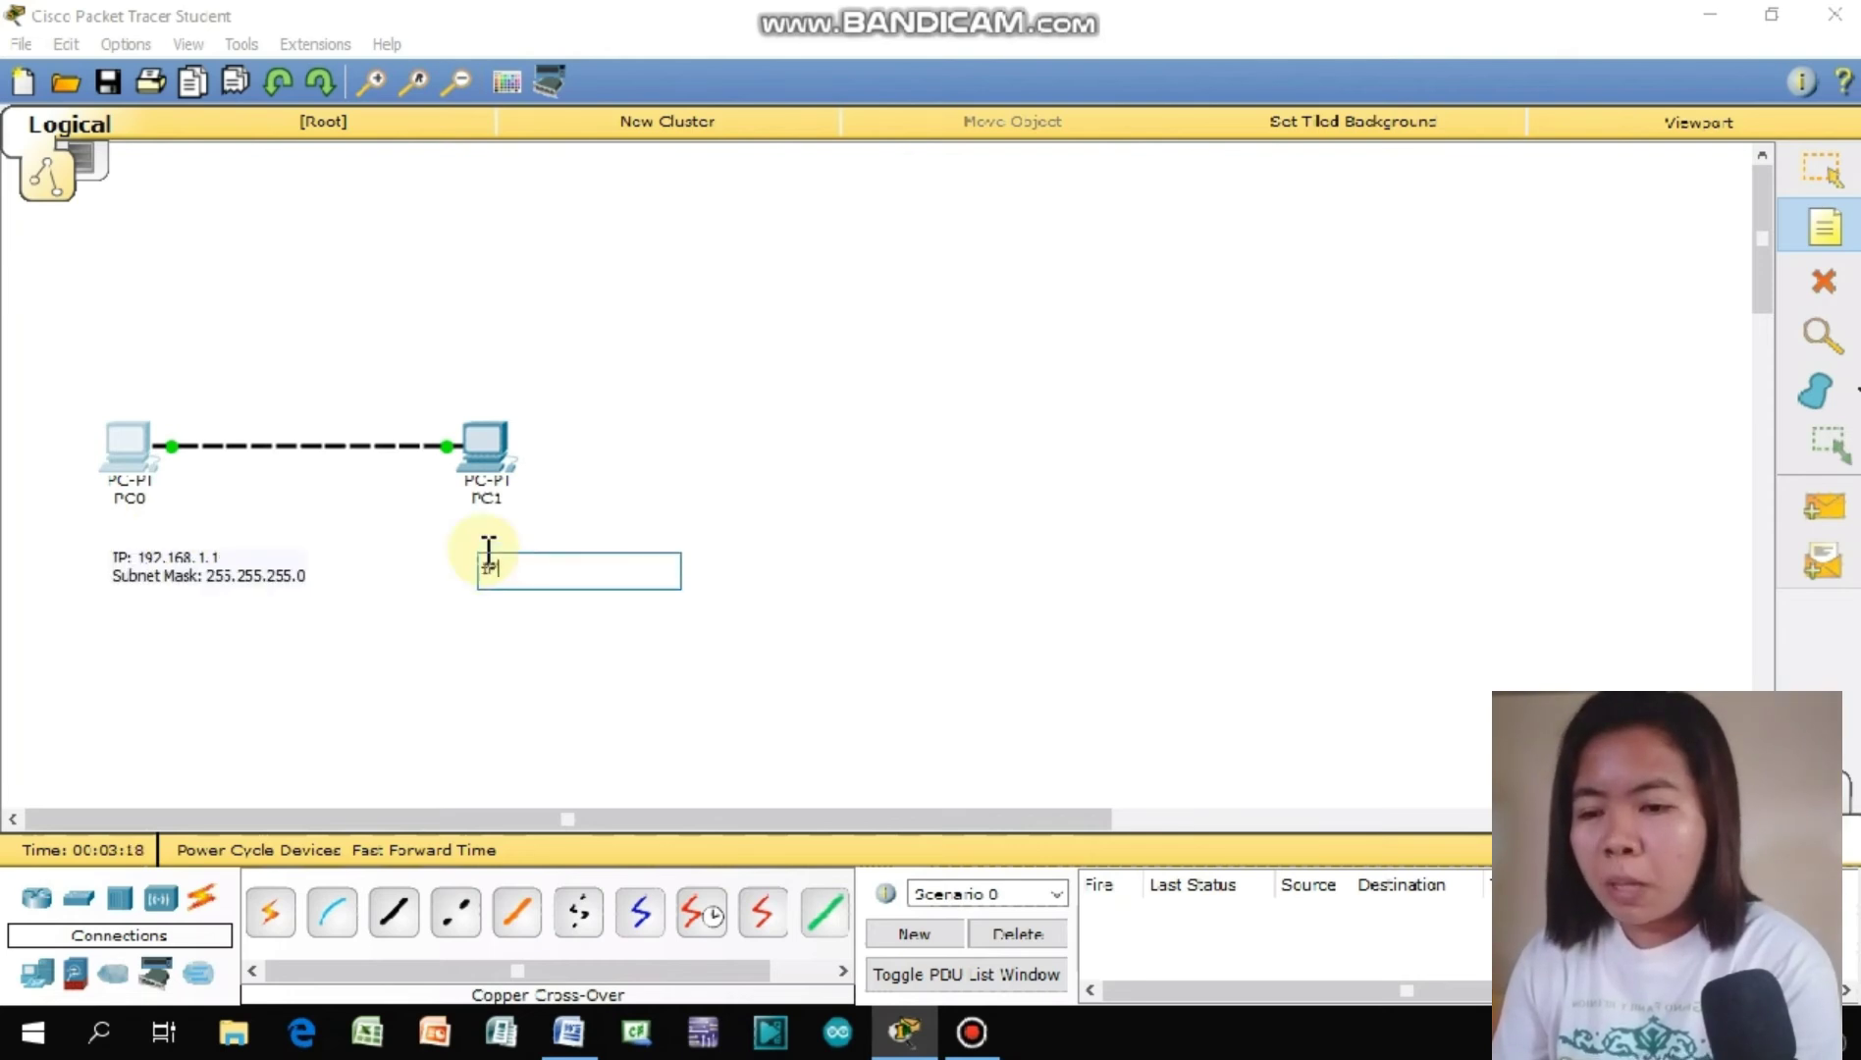
{"action": "type", "text": "IP: 19"}
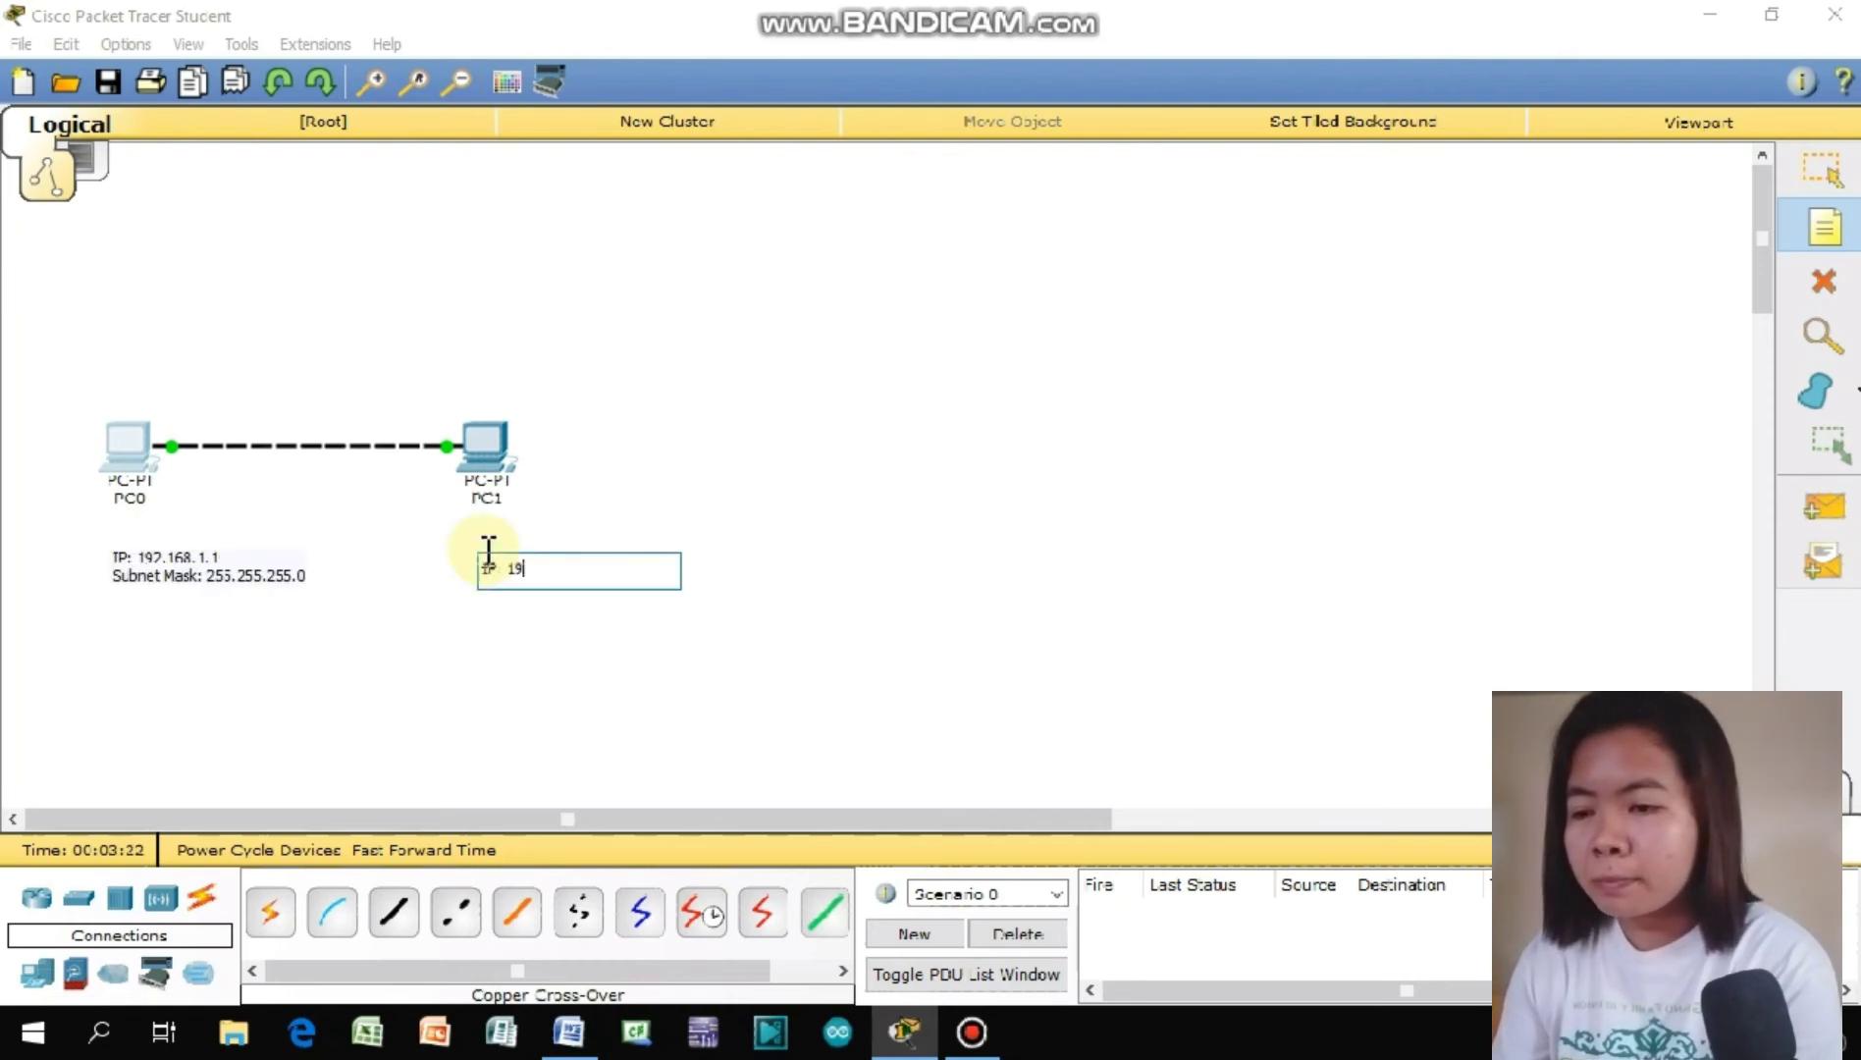
{"action": "type", "text": "2.168.1.2"}
{"action": "key", "text": "Return"}
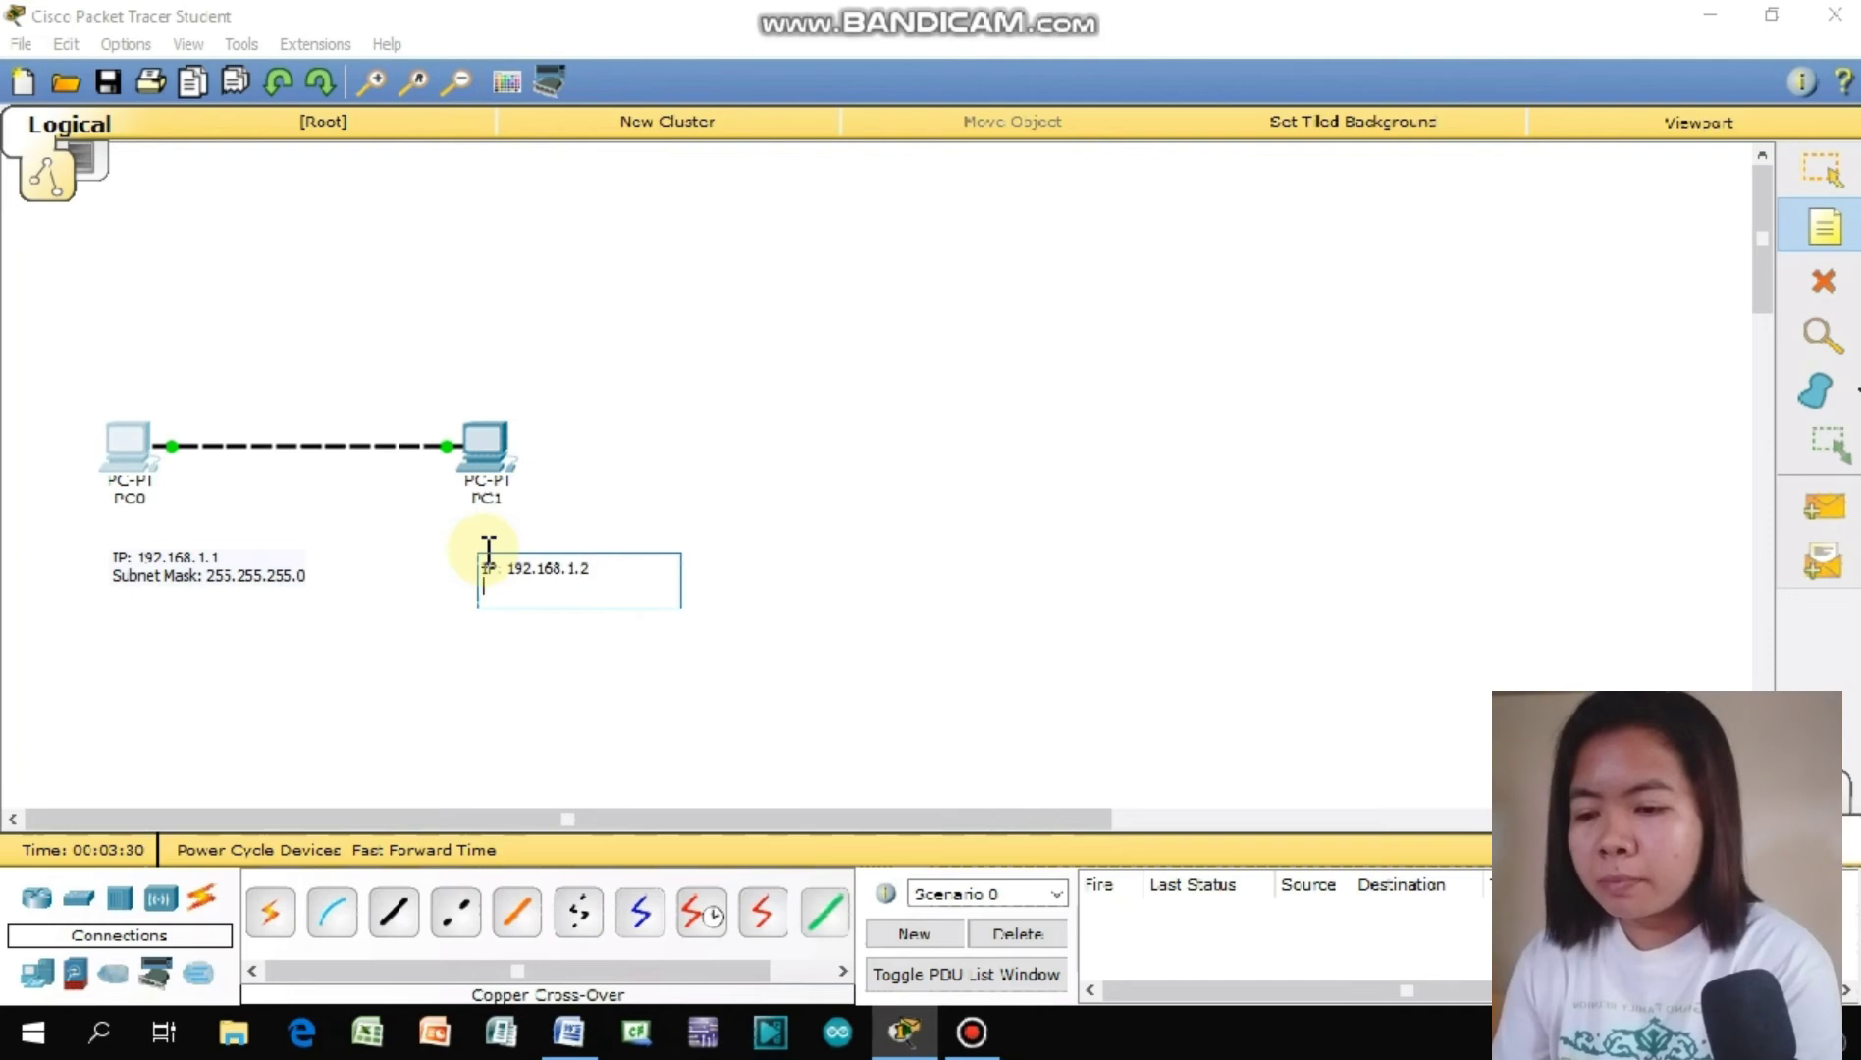
{"action": "type", "text": "Subnet Mask "}
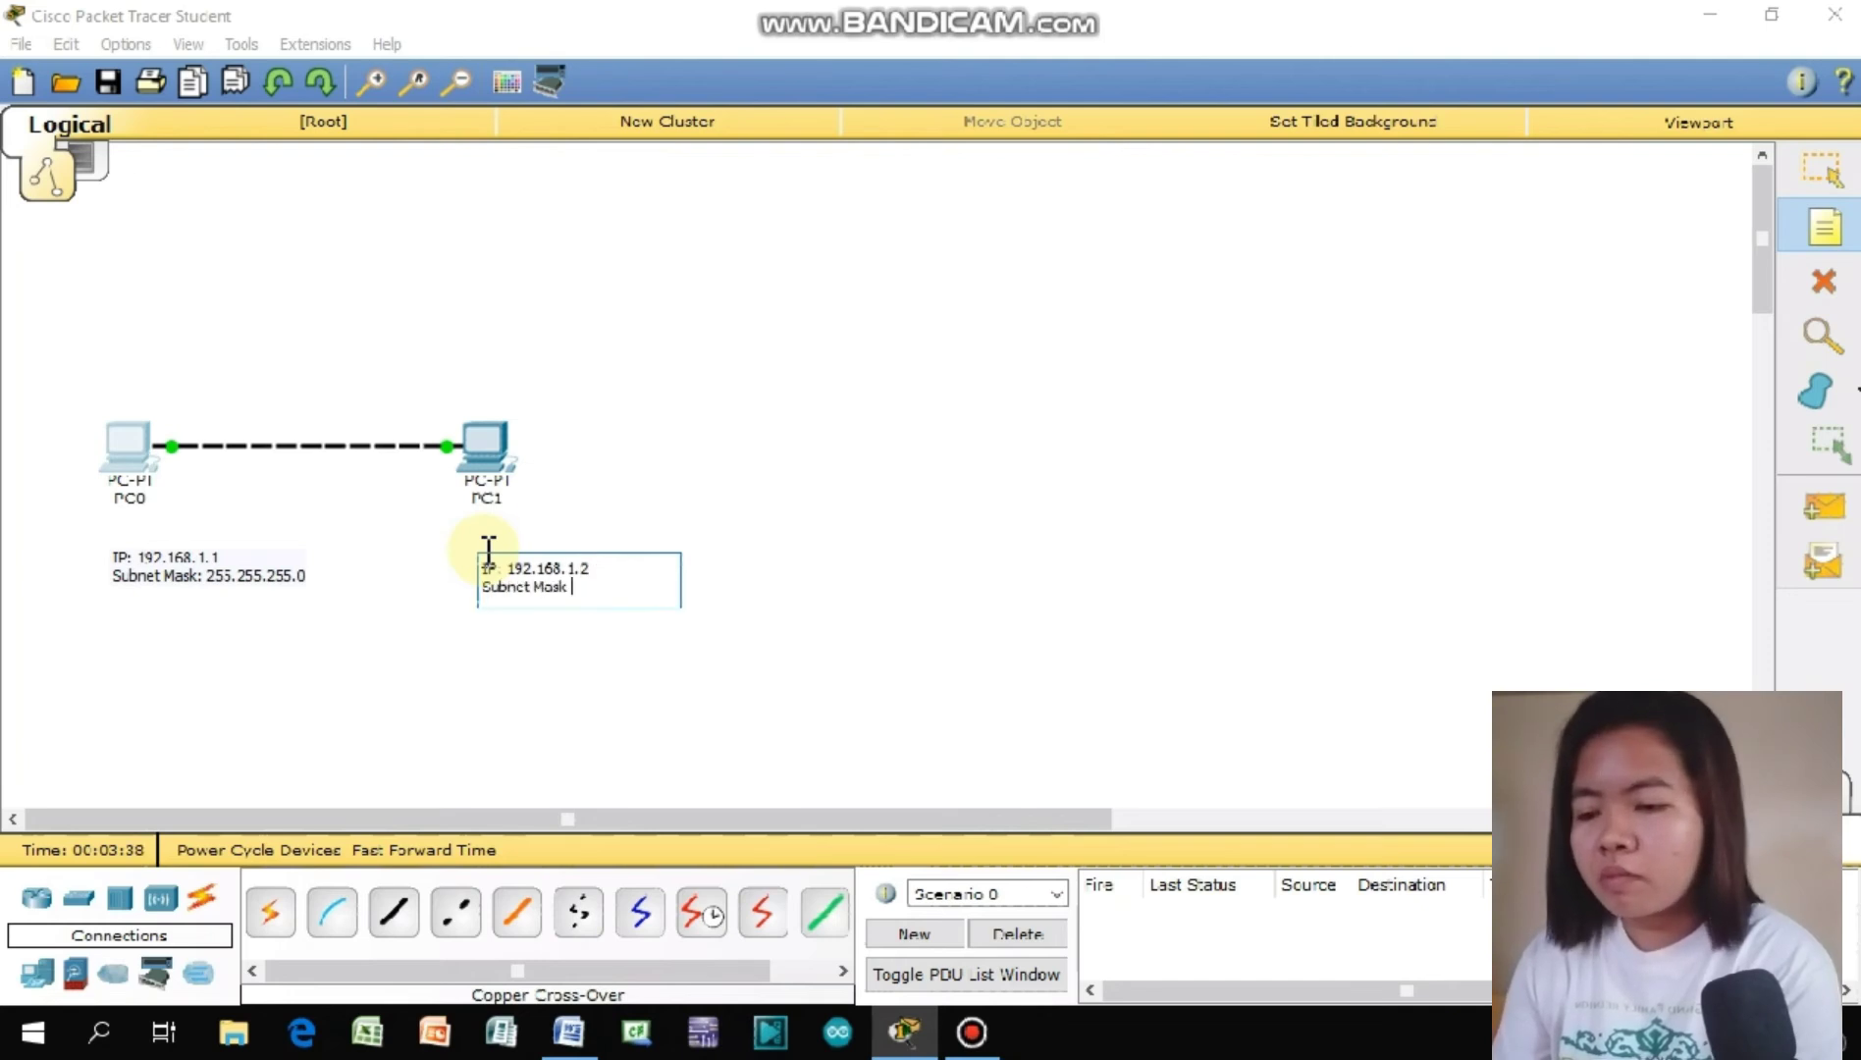
{"action": "type", "text": " 255.255.255."}
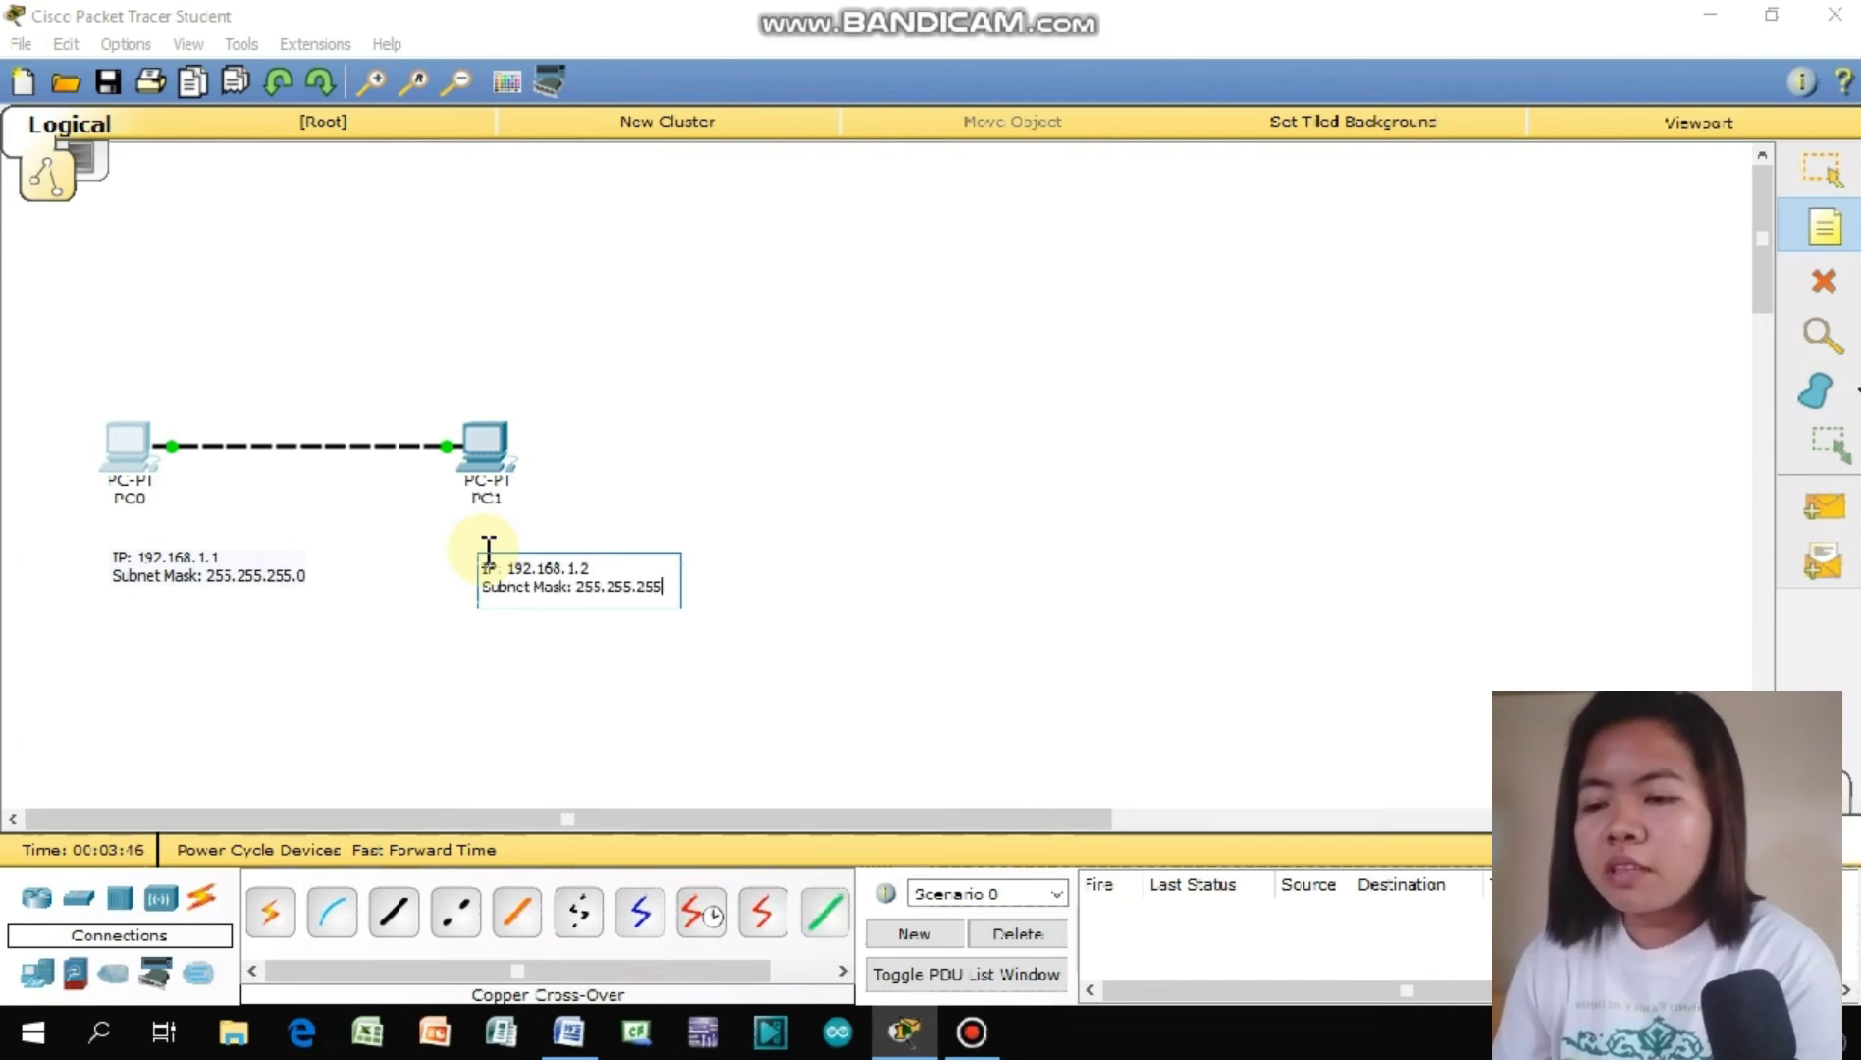
{"action": "type", "text": "0"}
Step: Assign PC0 the static IP address 192.168.1.1 with subnet mask 255.255.255.0
{"action": "left_click", "coordinate": [122, 441]}
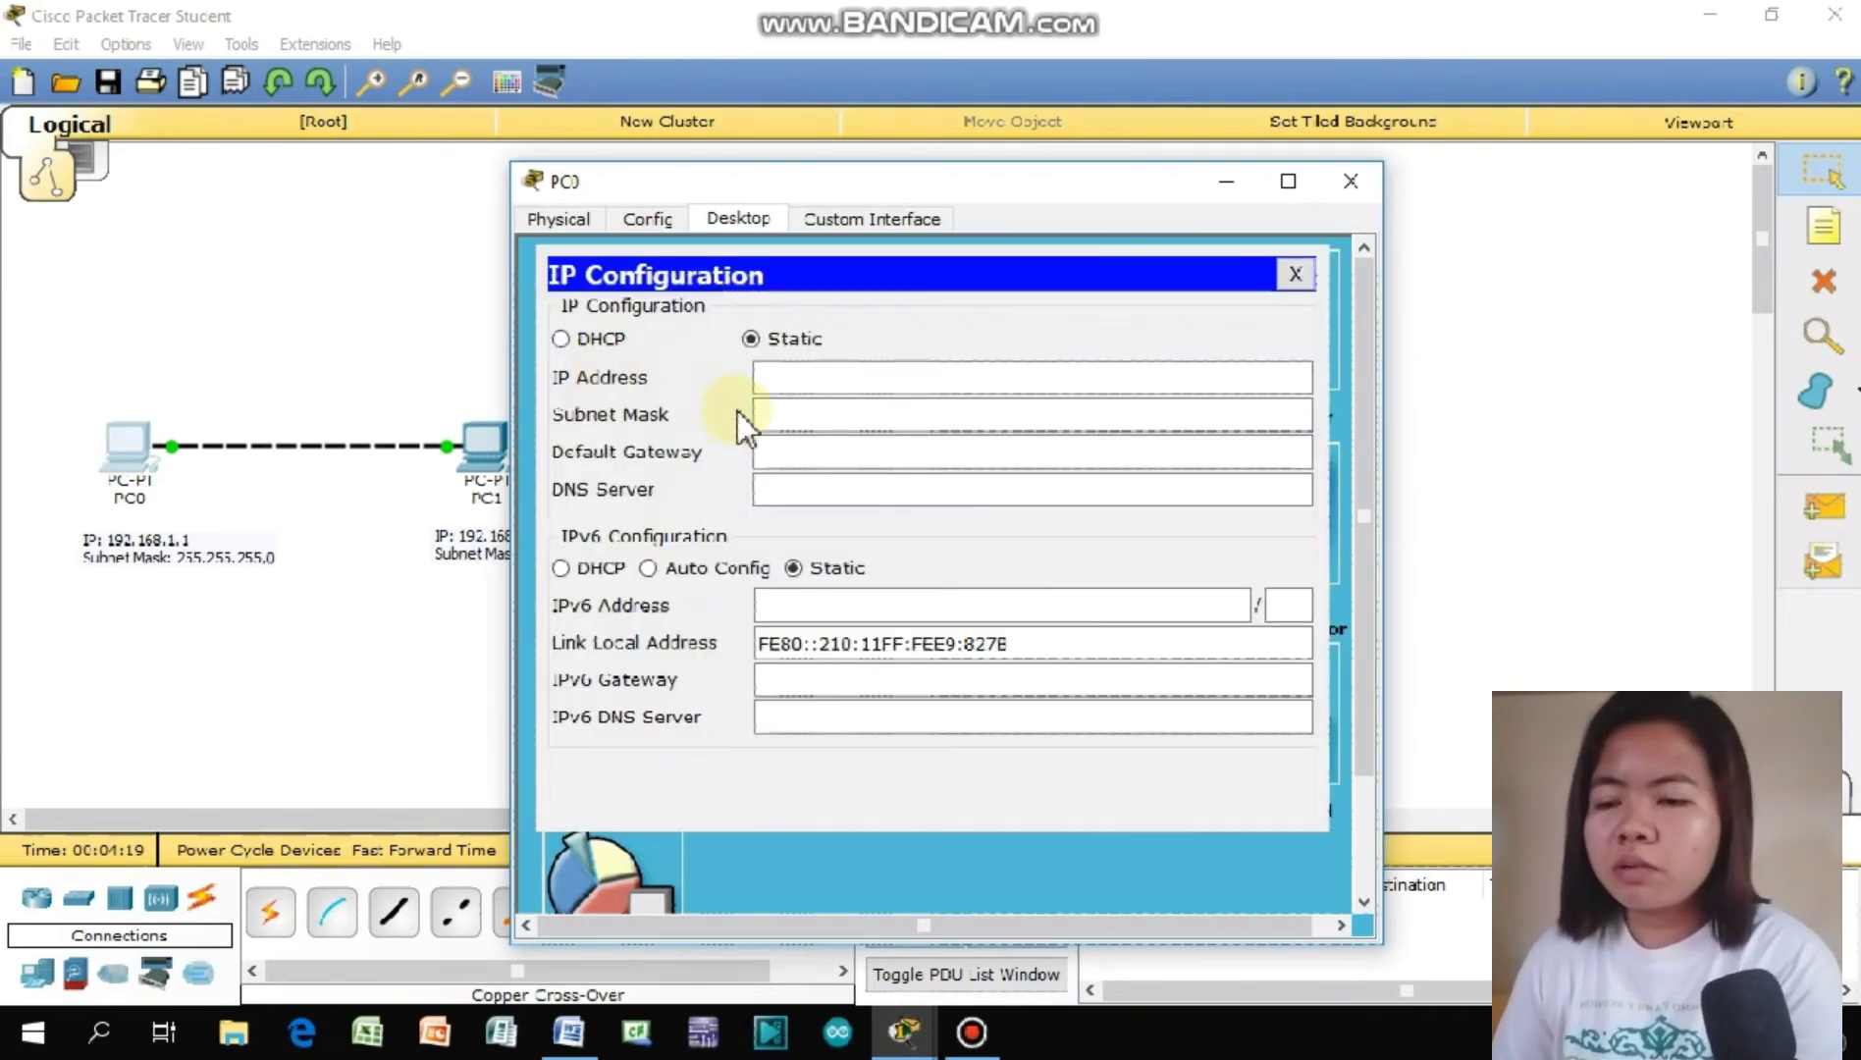
{"action": "left_click", "coordinate": [803, 382]}
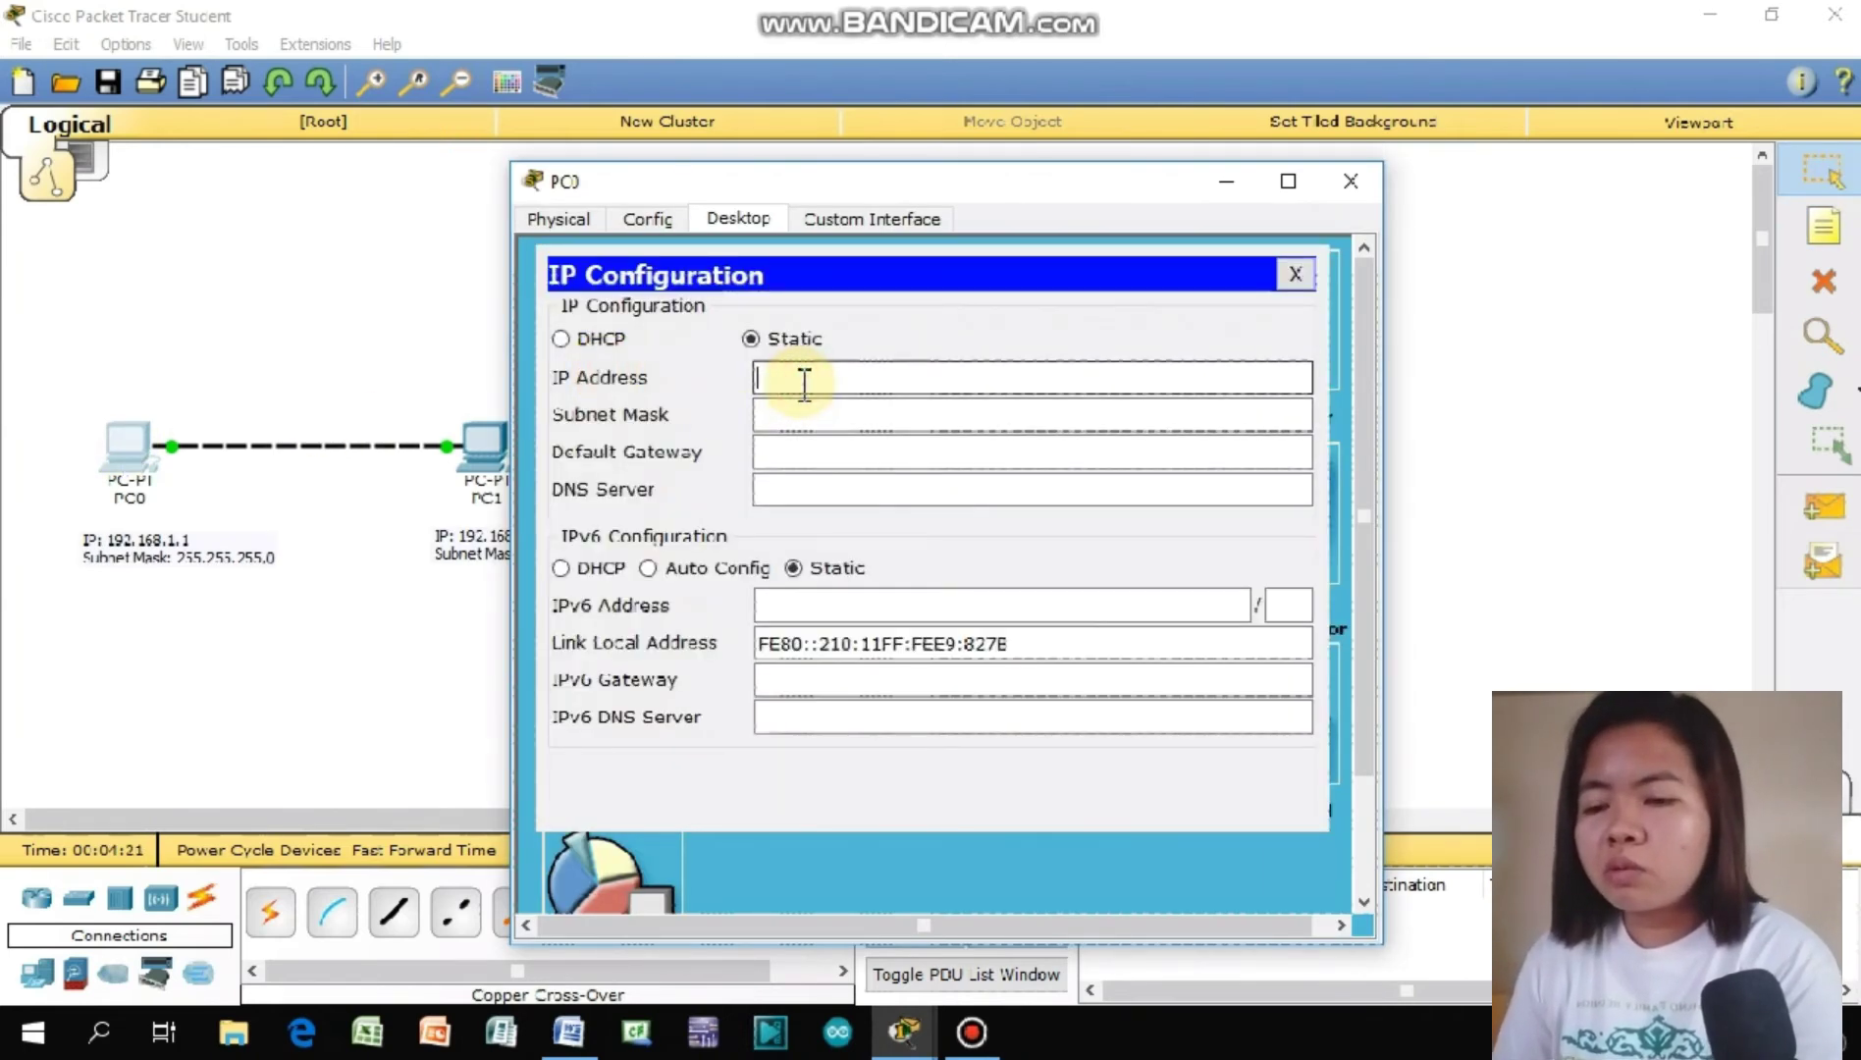
{"action": "type", "text": "19"}
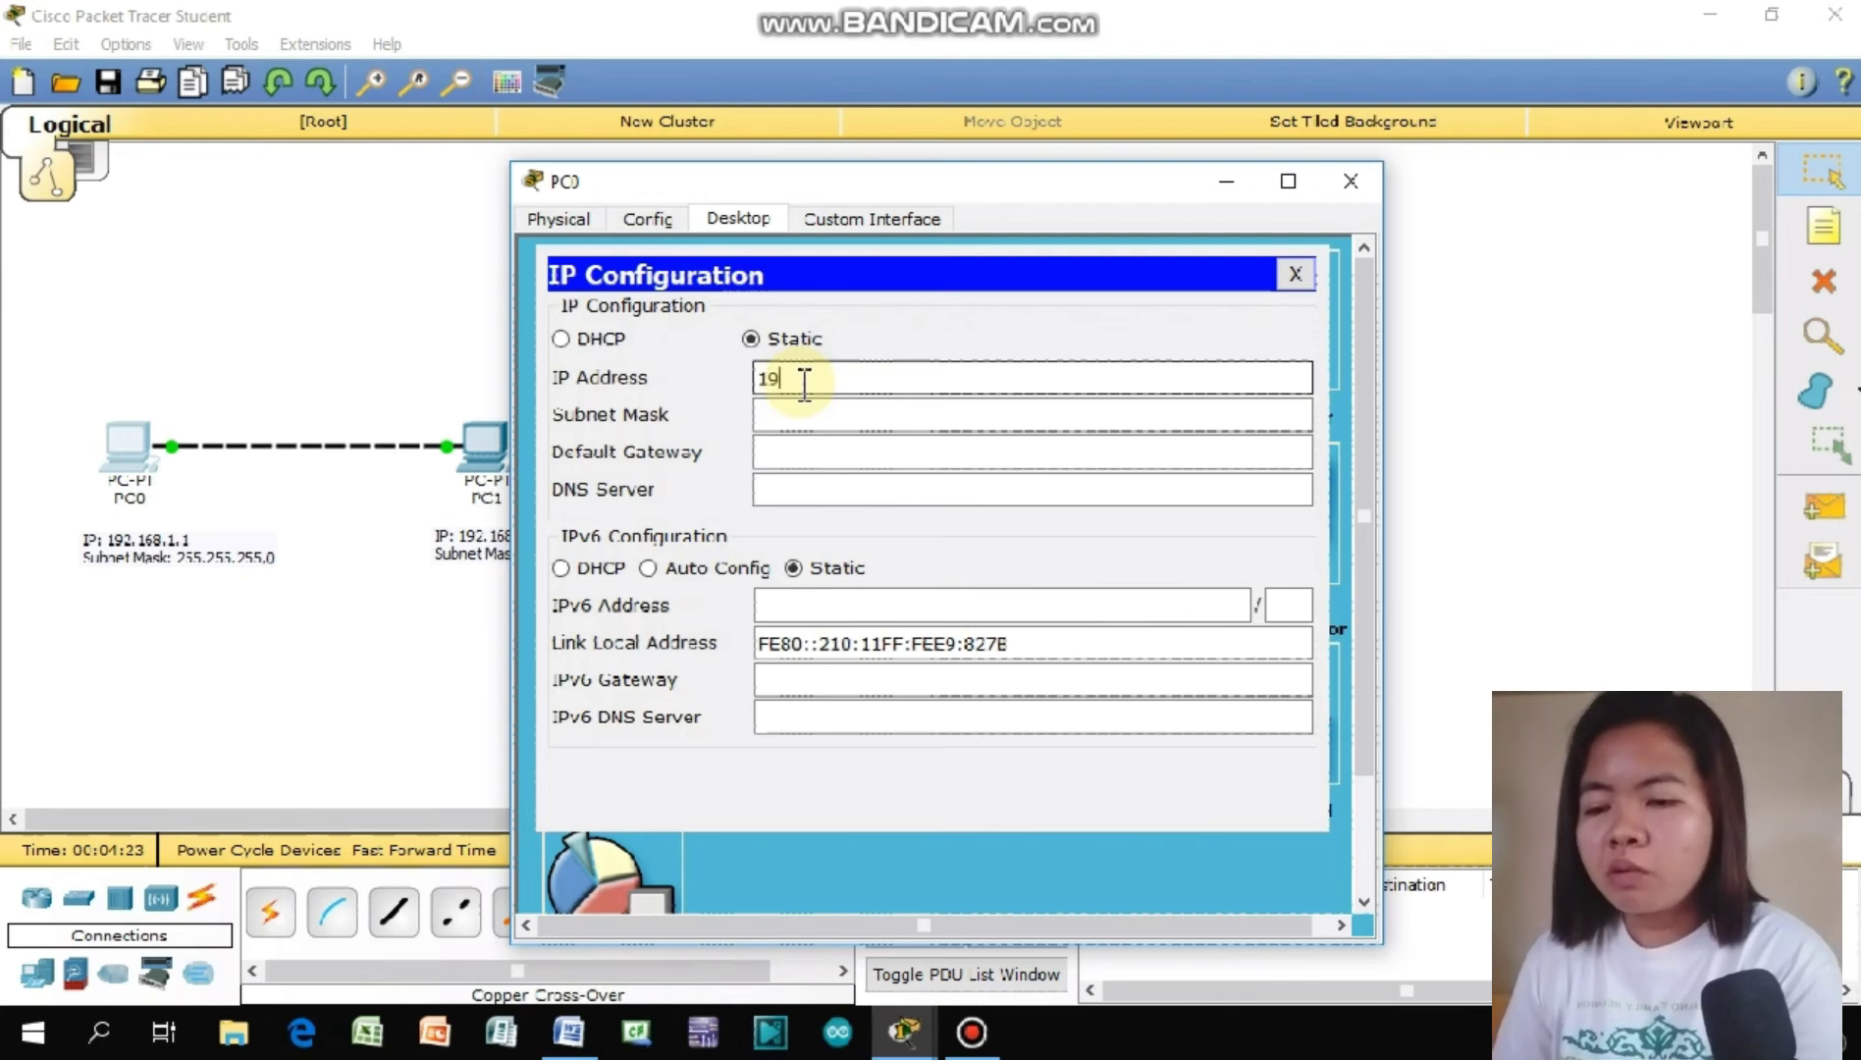
{"action": "type", "text": "2.168"}
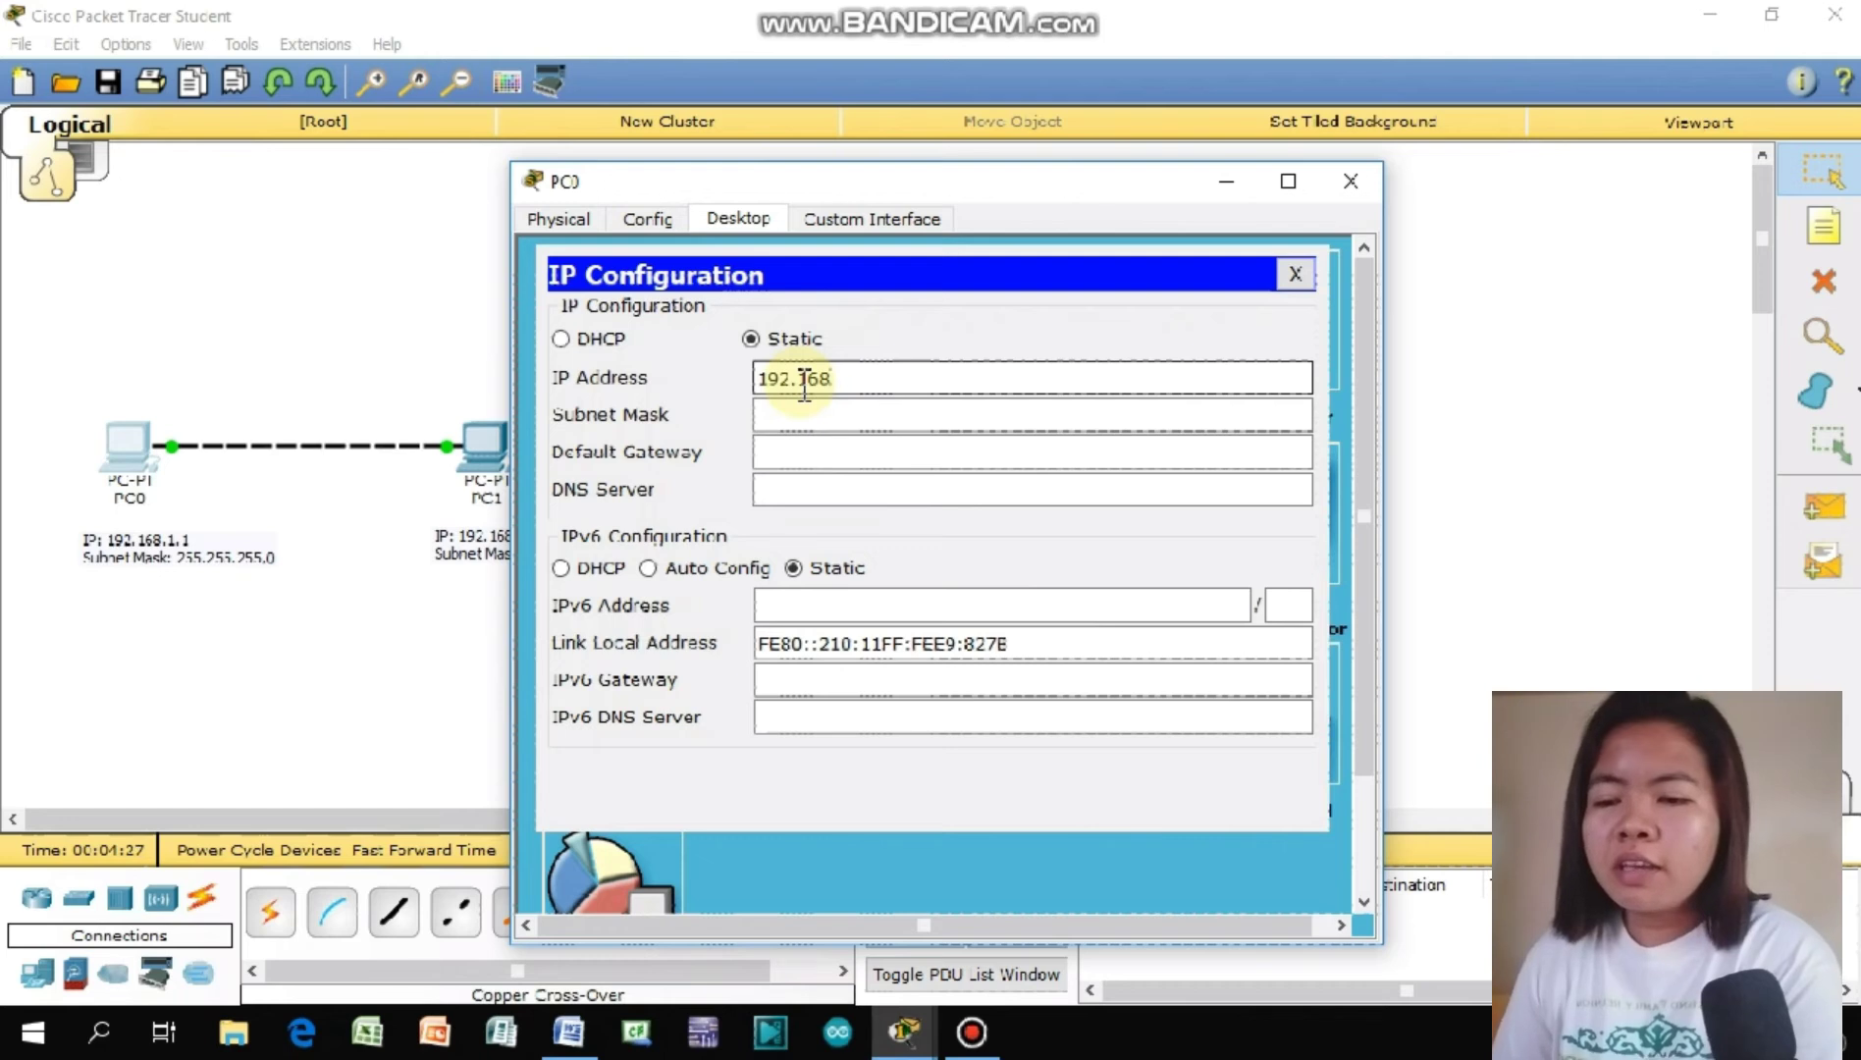
{"action": "type", "text": ".1."}
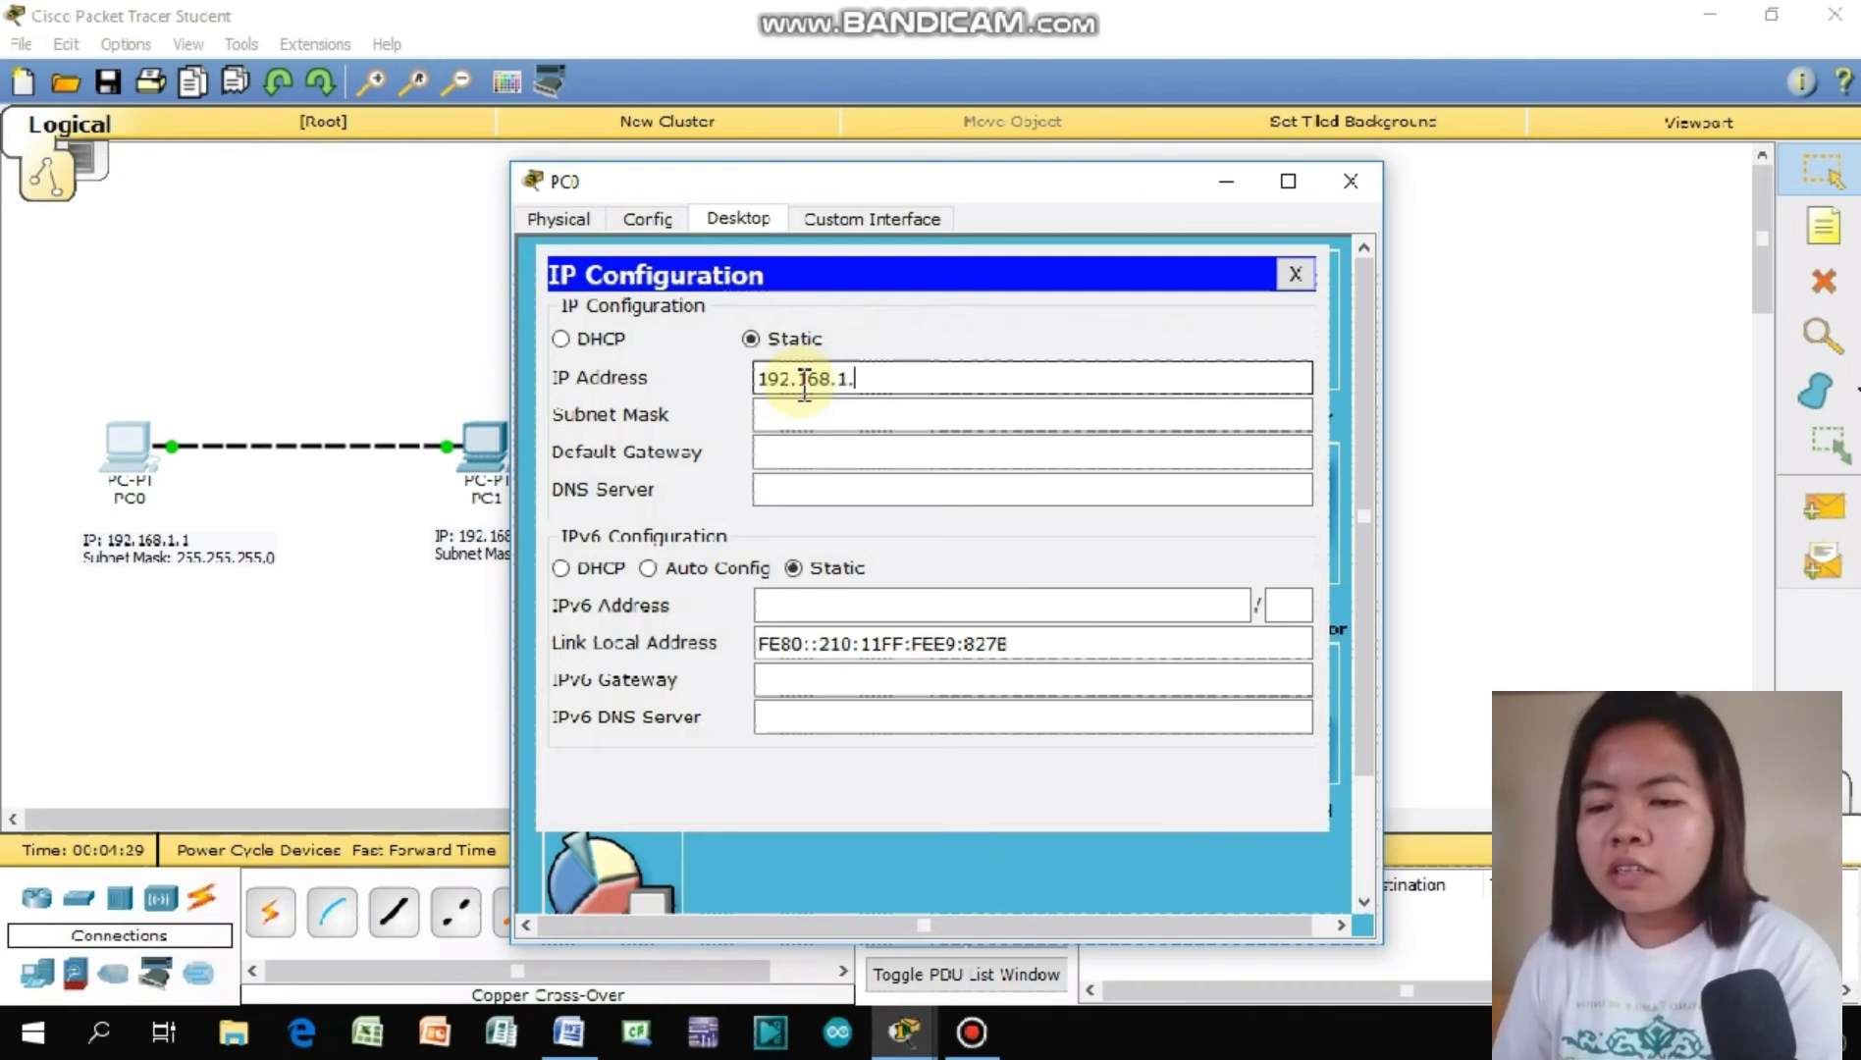
{"action": "type", "text": ".1"}
{"action": "key", "text": "BackSpace"}
{"action": "key", "text": "BackSpace"}
{"action": "type", "text": "1"}
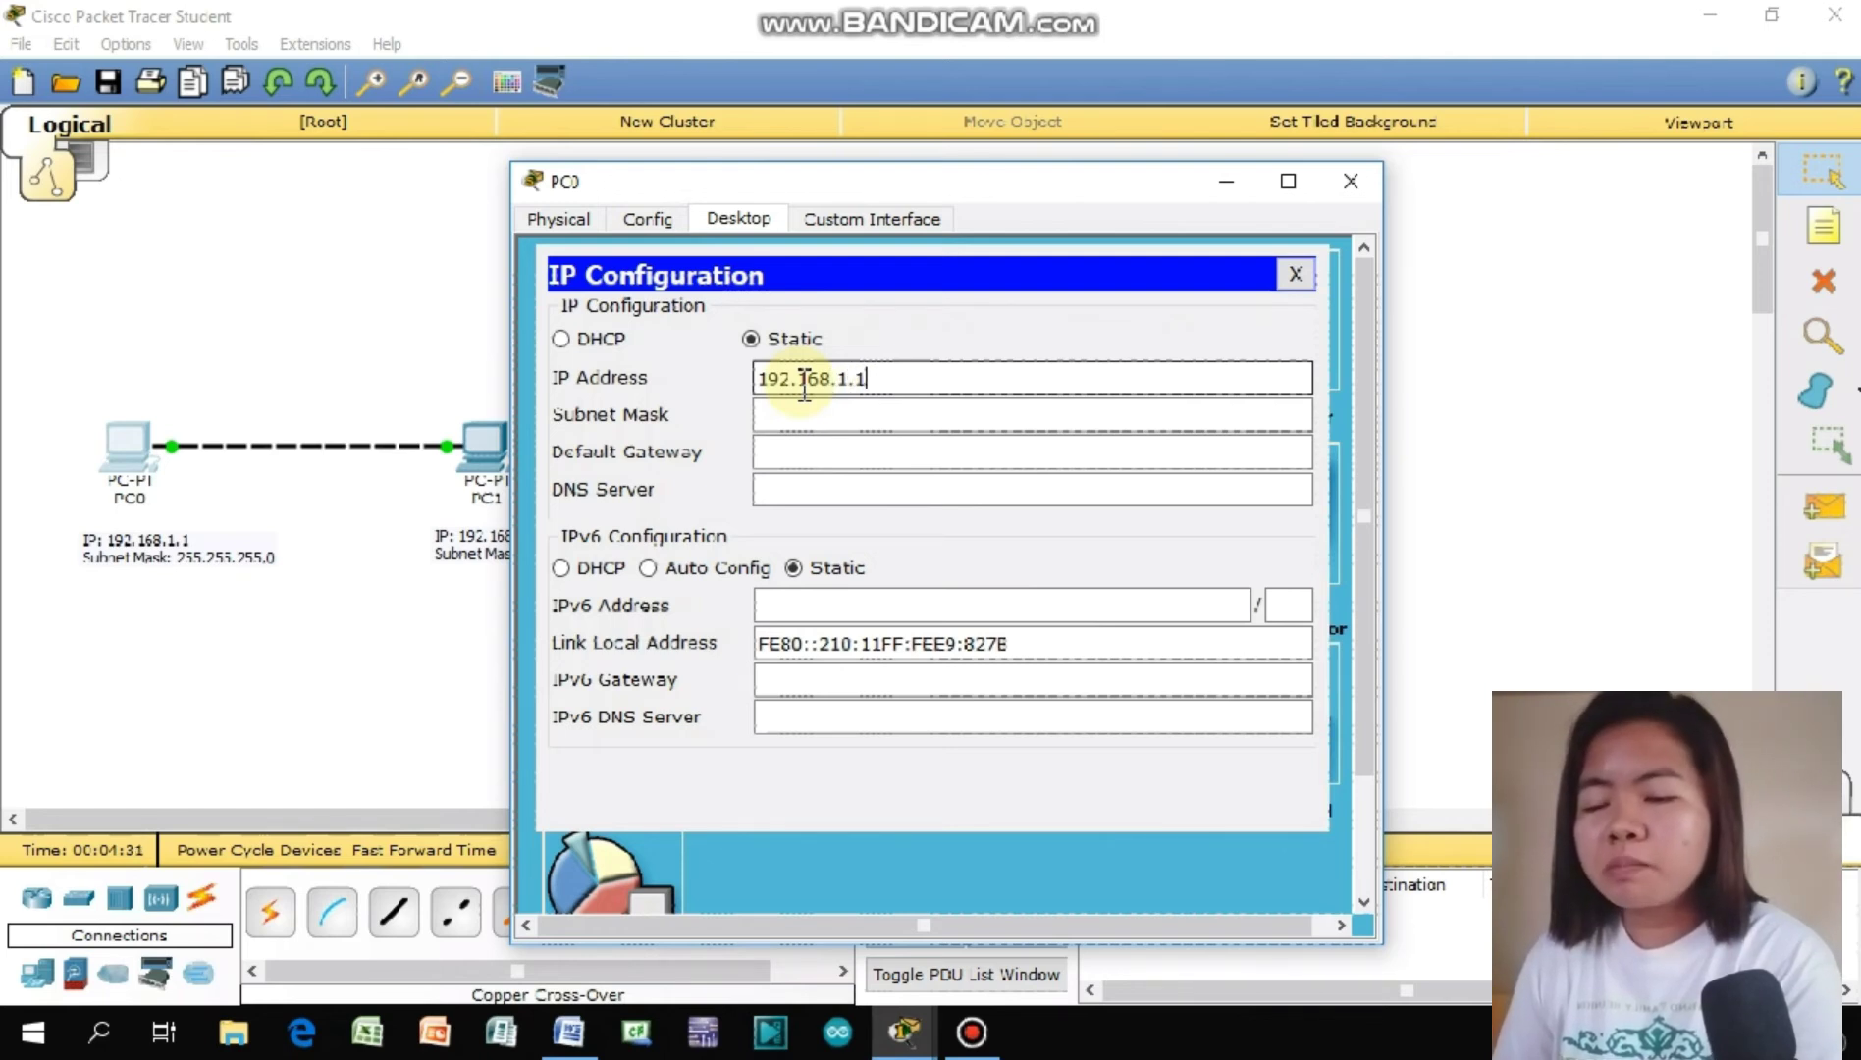
{"action": "left_click", "coordinate": [802, 412]}
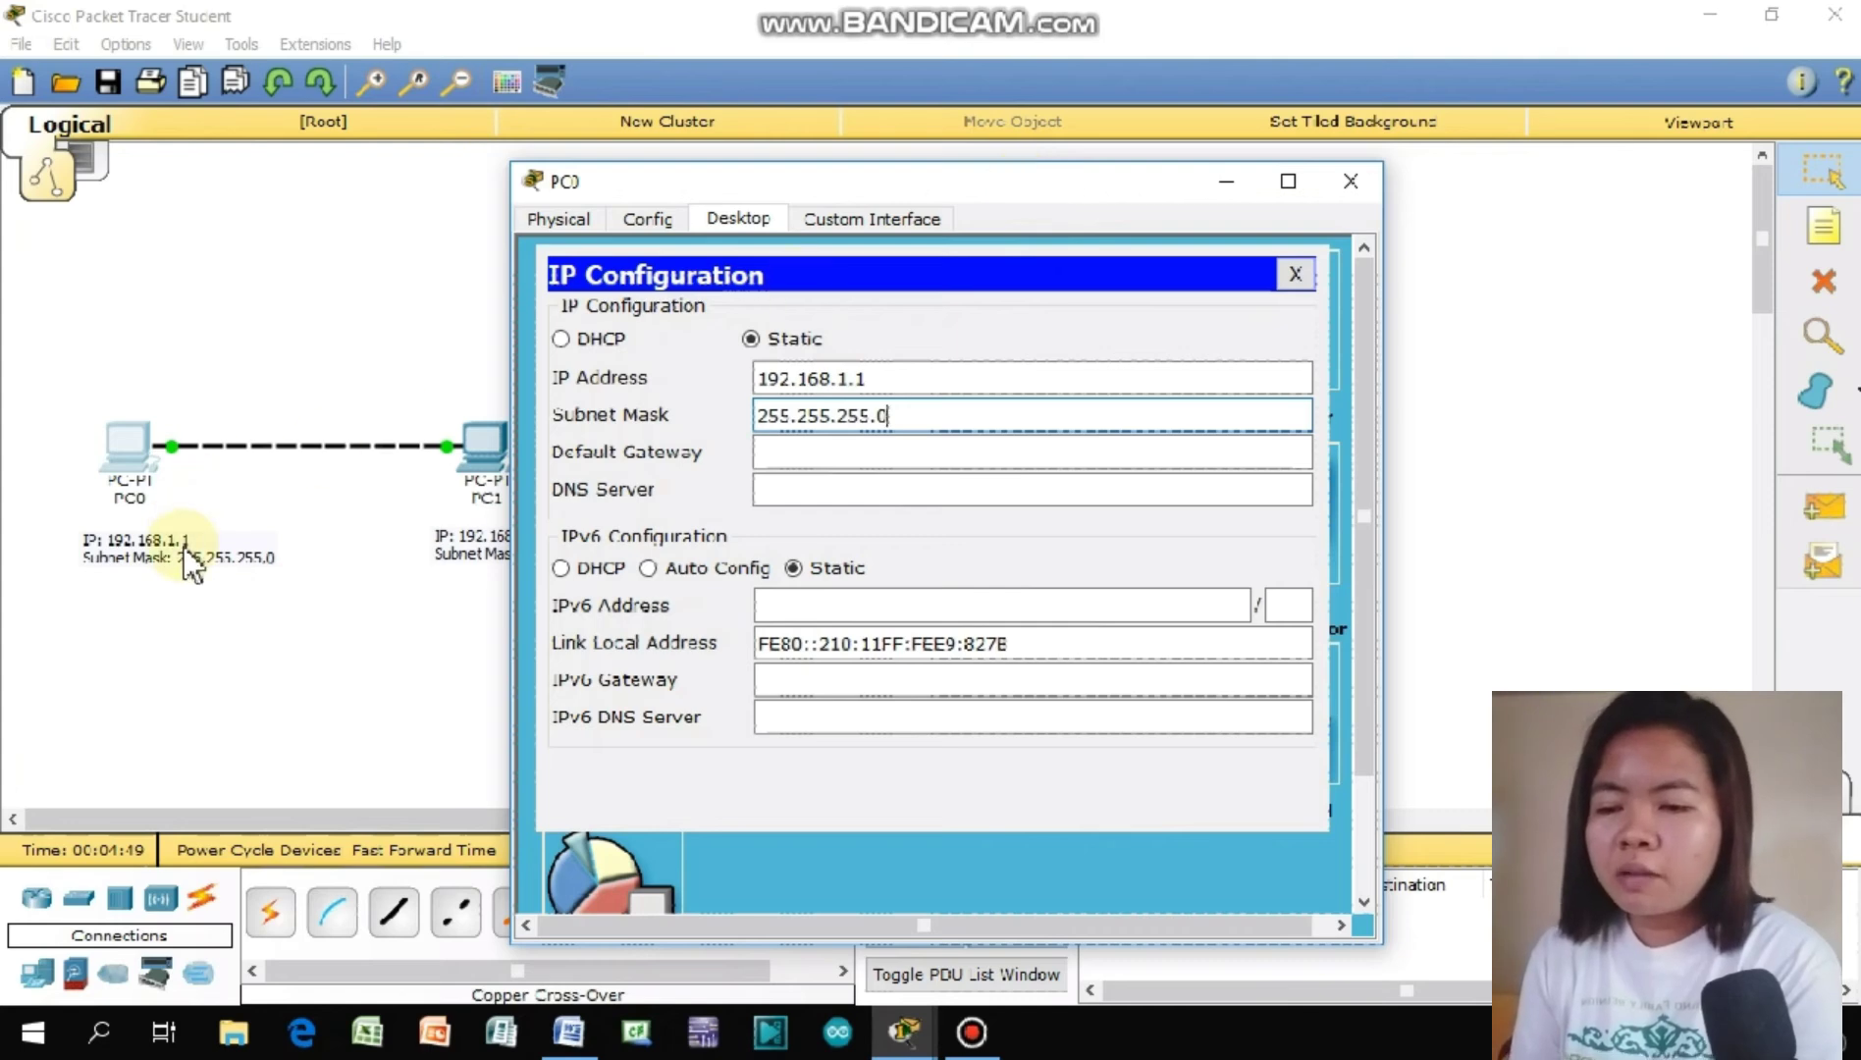
Step: Check PC0's address settings by running ipconfig in its Command Prompt, and close the PC0 device window
{"action": "left_click", "coordinate": [116, 450]}
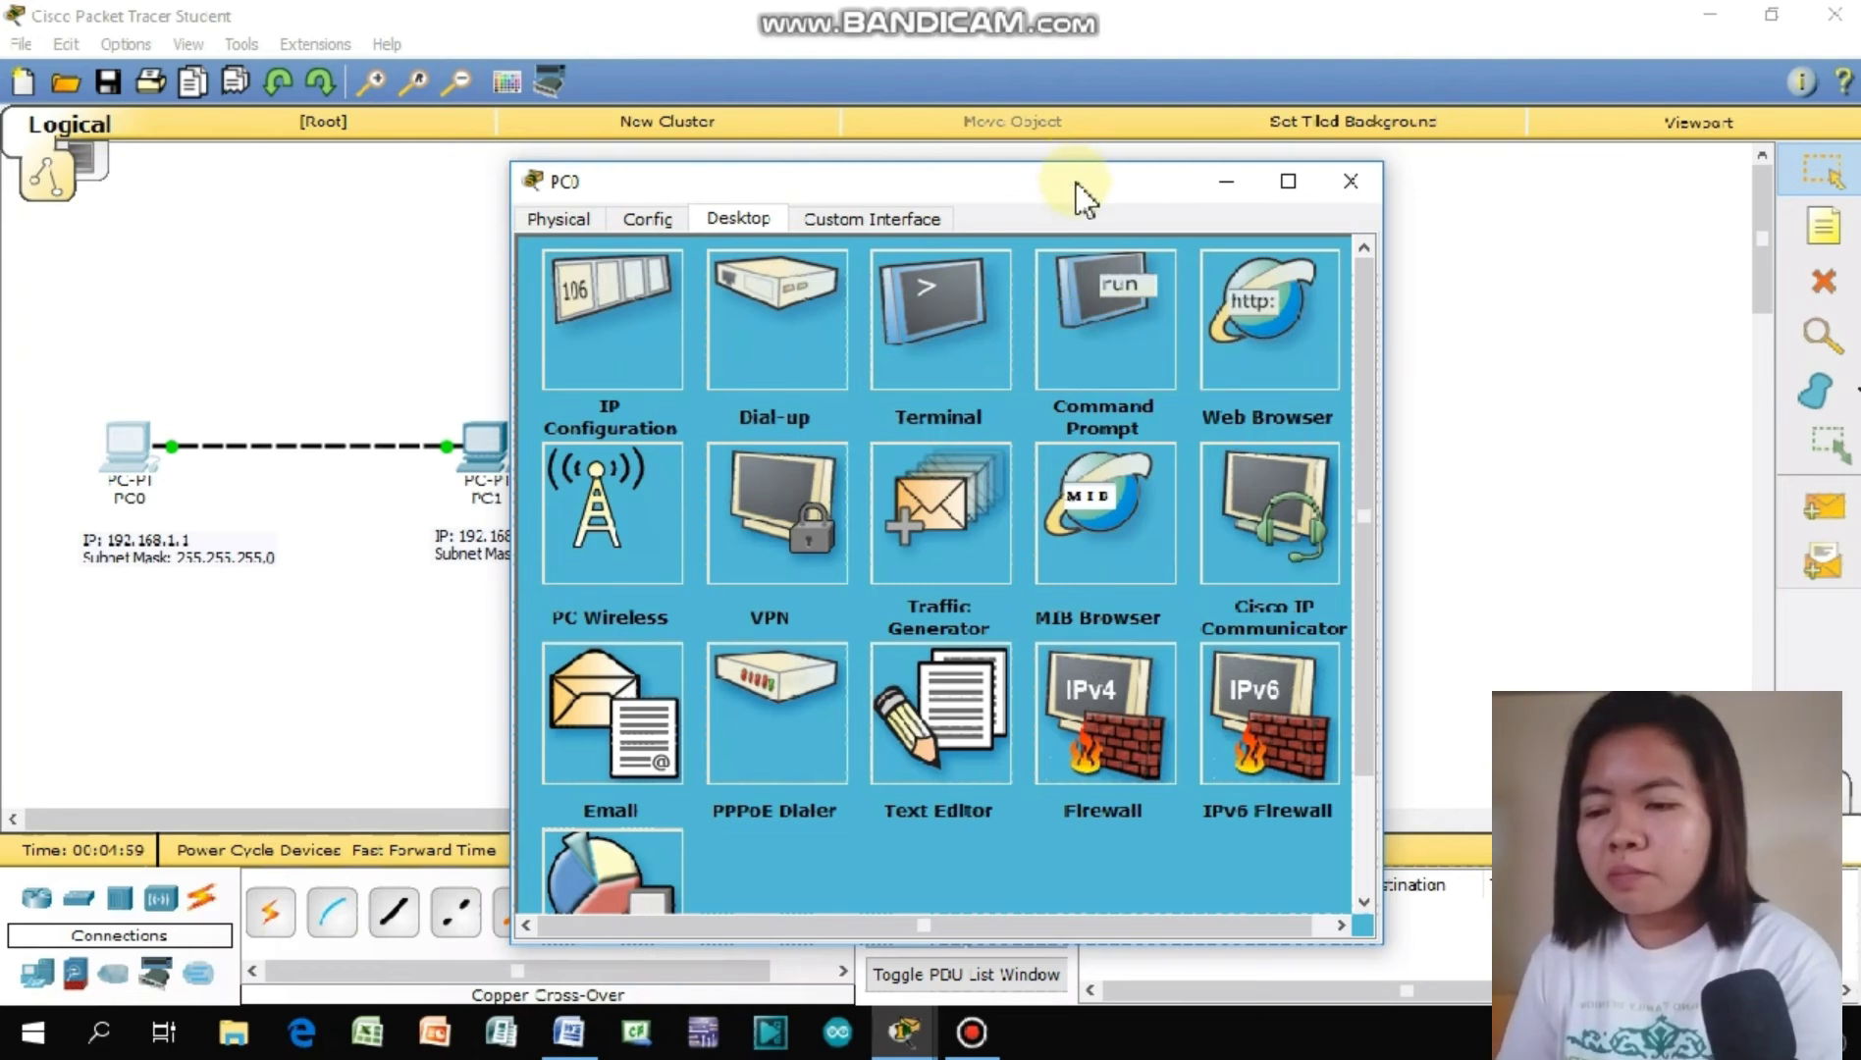
{"action": "left_click_drag", "start_coordinate": [1078, 186], "coordinate": [1091, 174]}
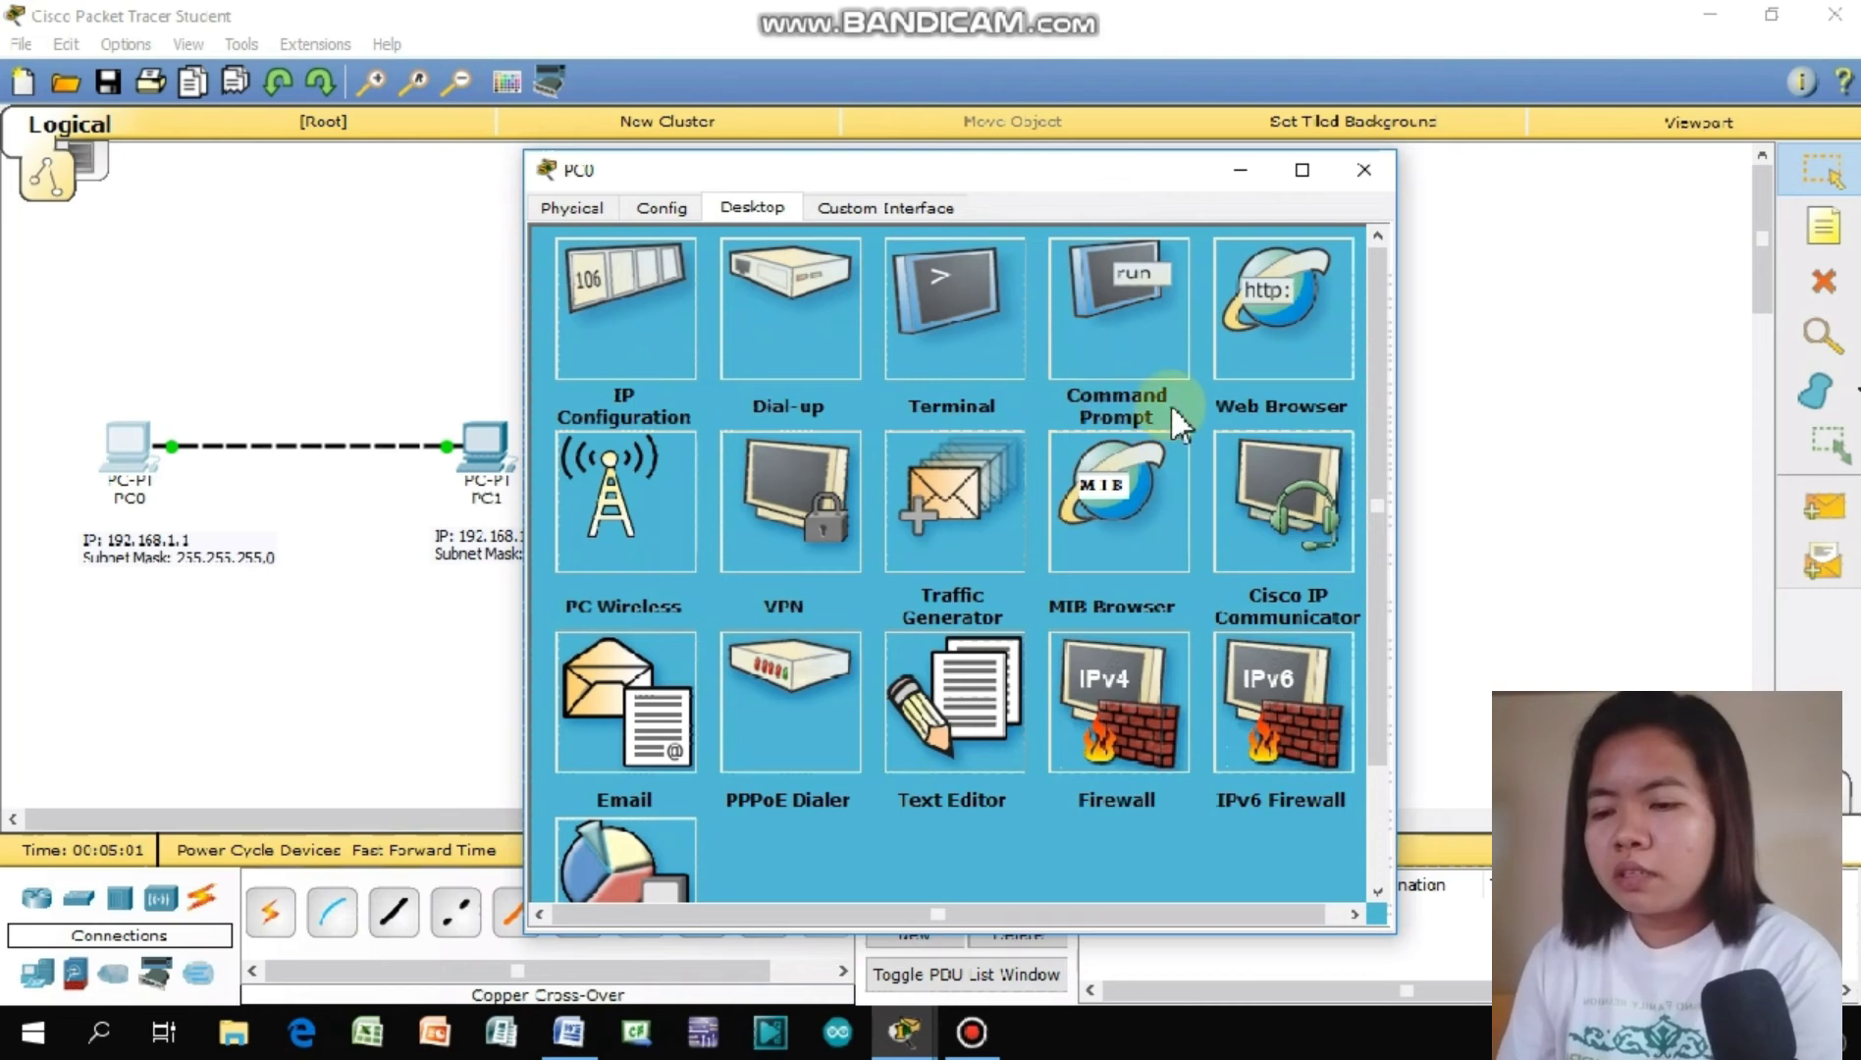
{"action": "left_click", "coordinate": [1123, 321]}
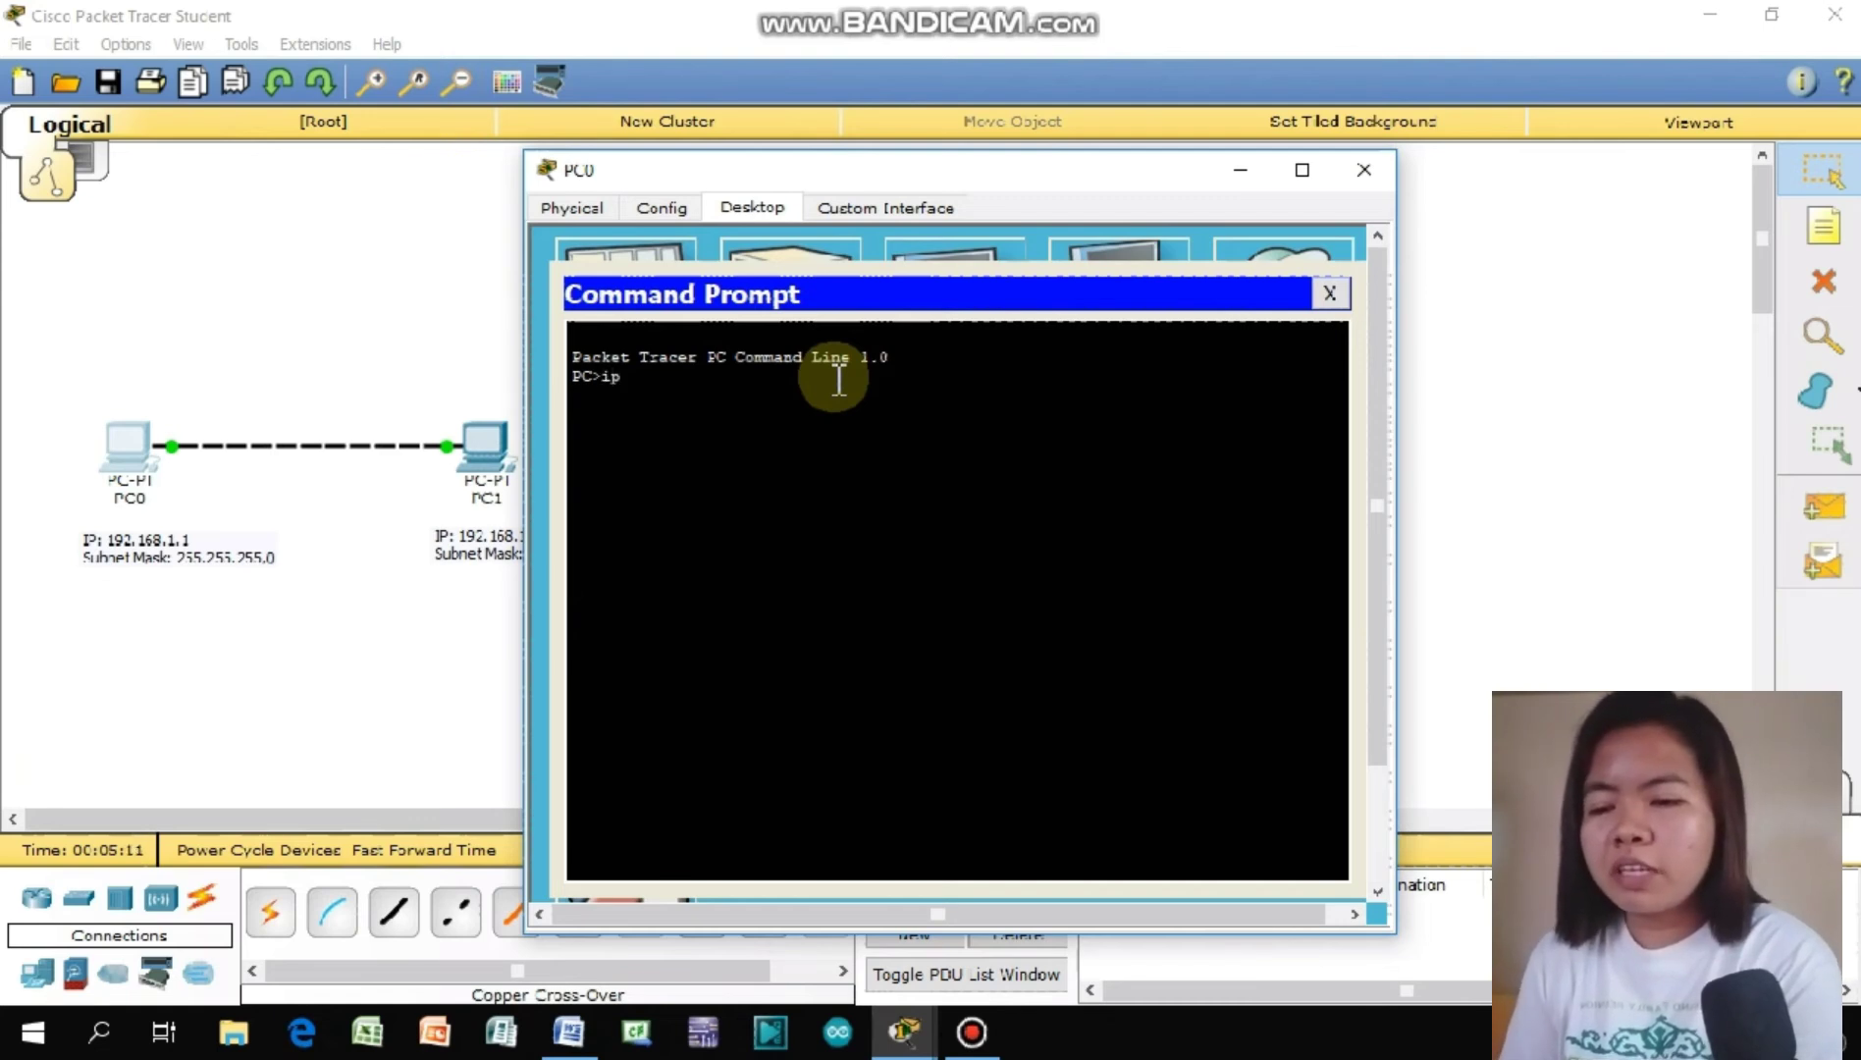
{"action": "type", "text": "fig"}
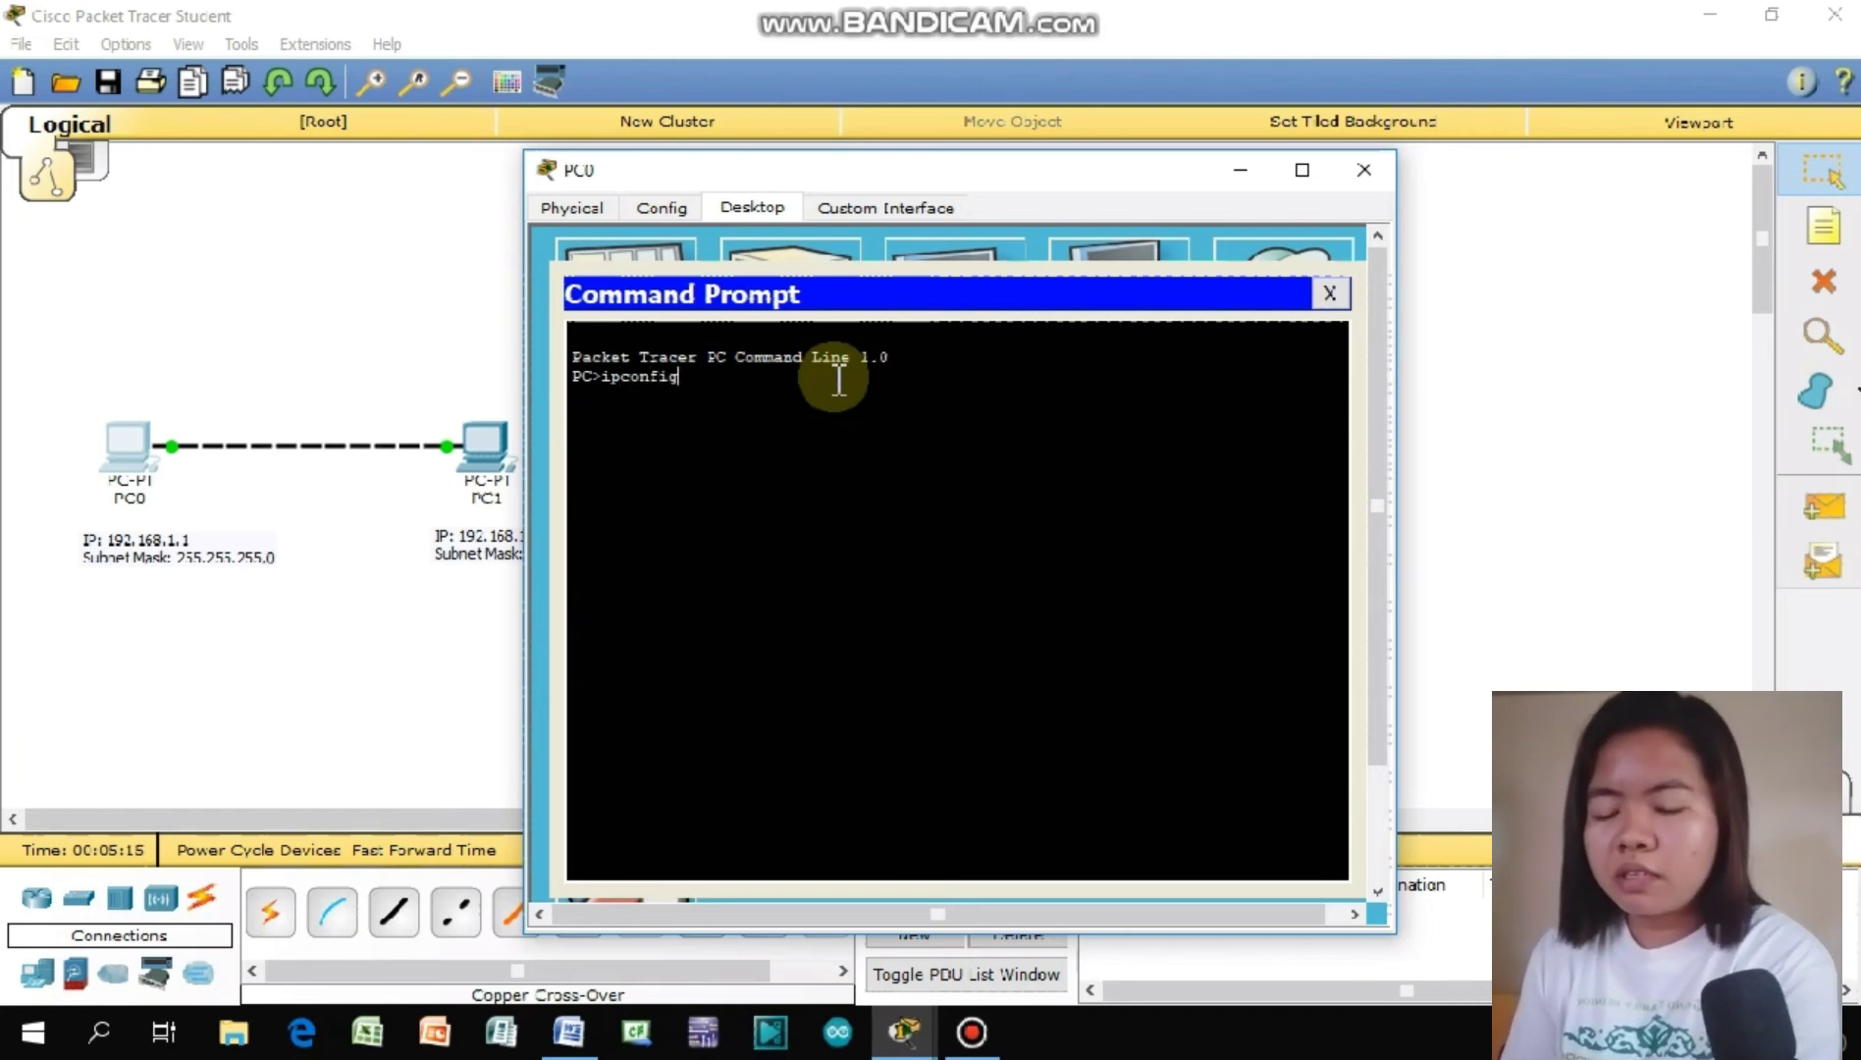
{"action": "key", "text": "Return"}
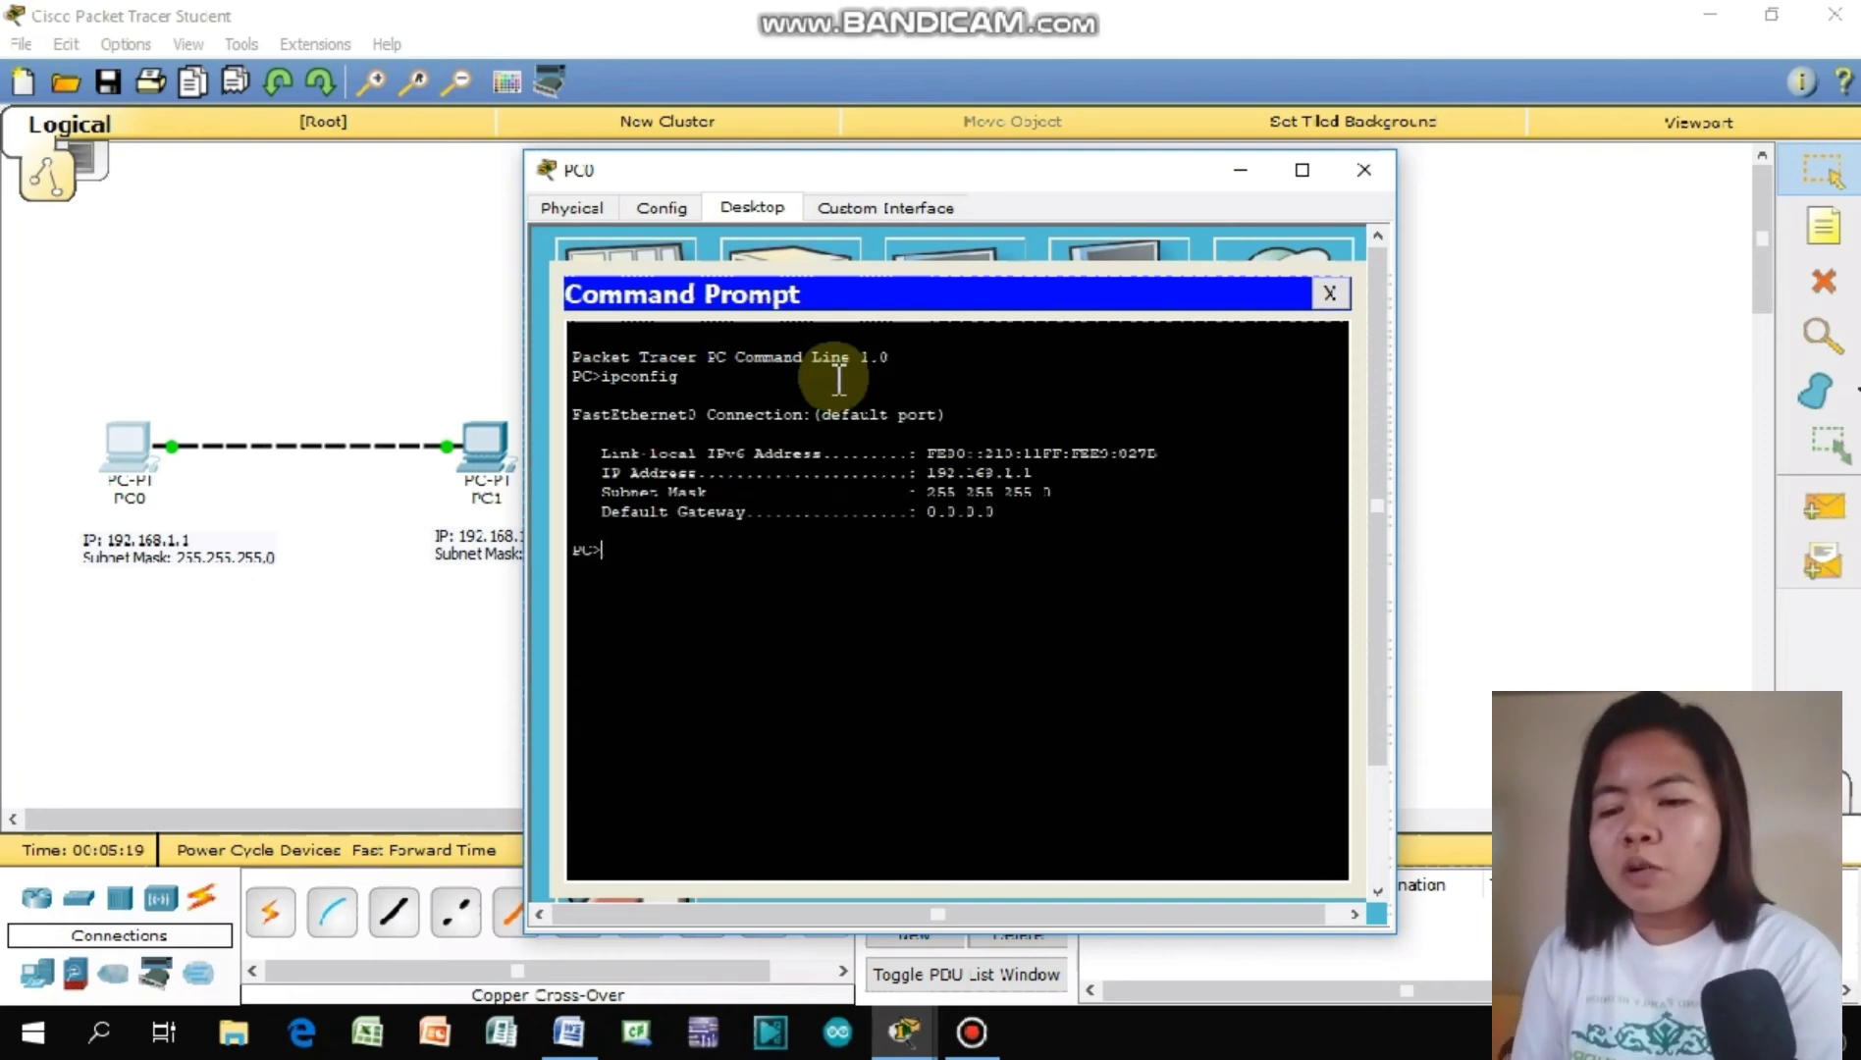
{"action": "left_click_drag", "start_coordinate": [823, 171], "coordinate": [706, 147]}
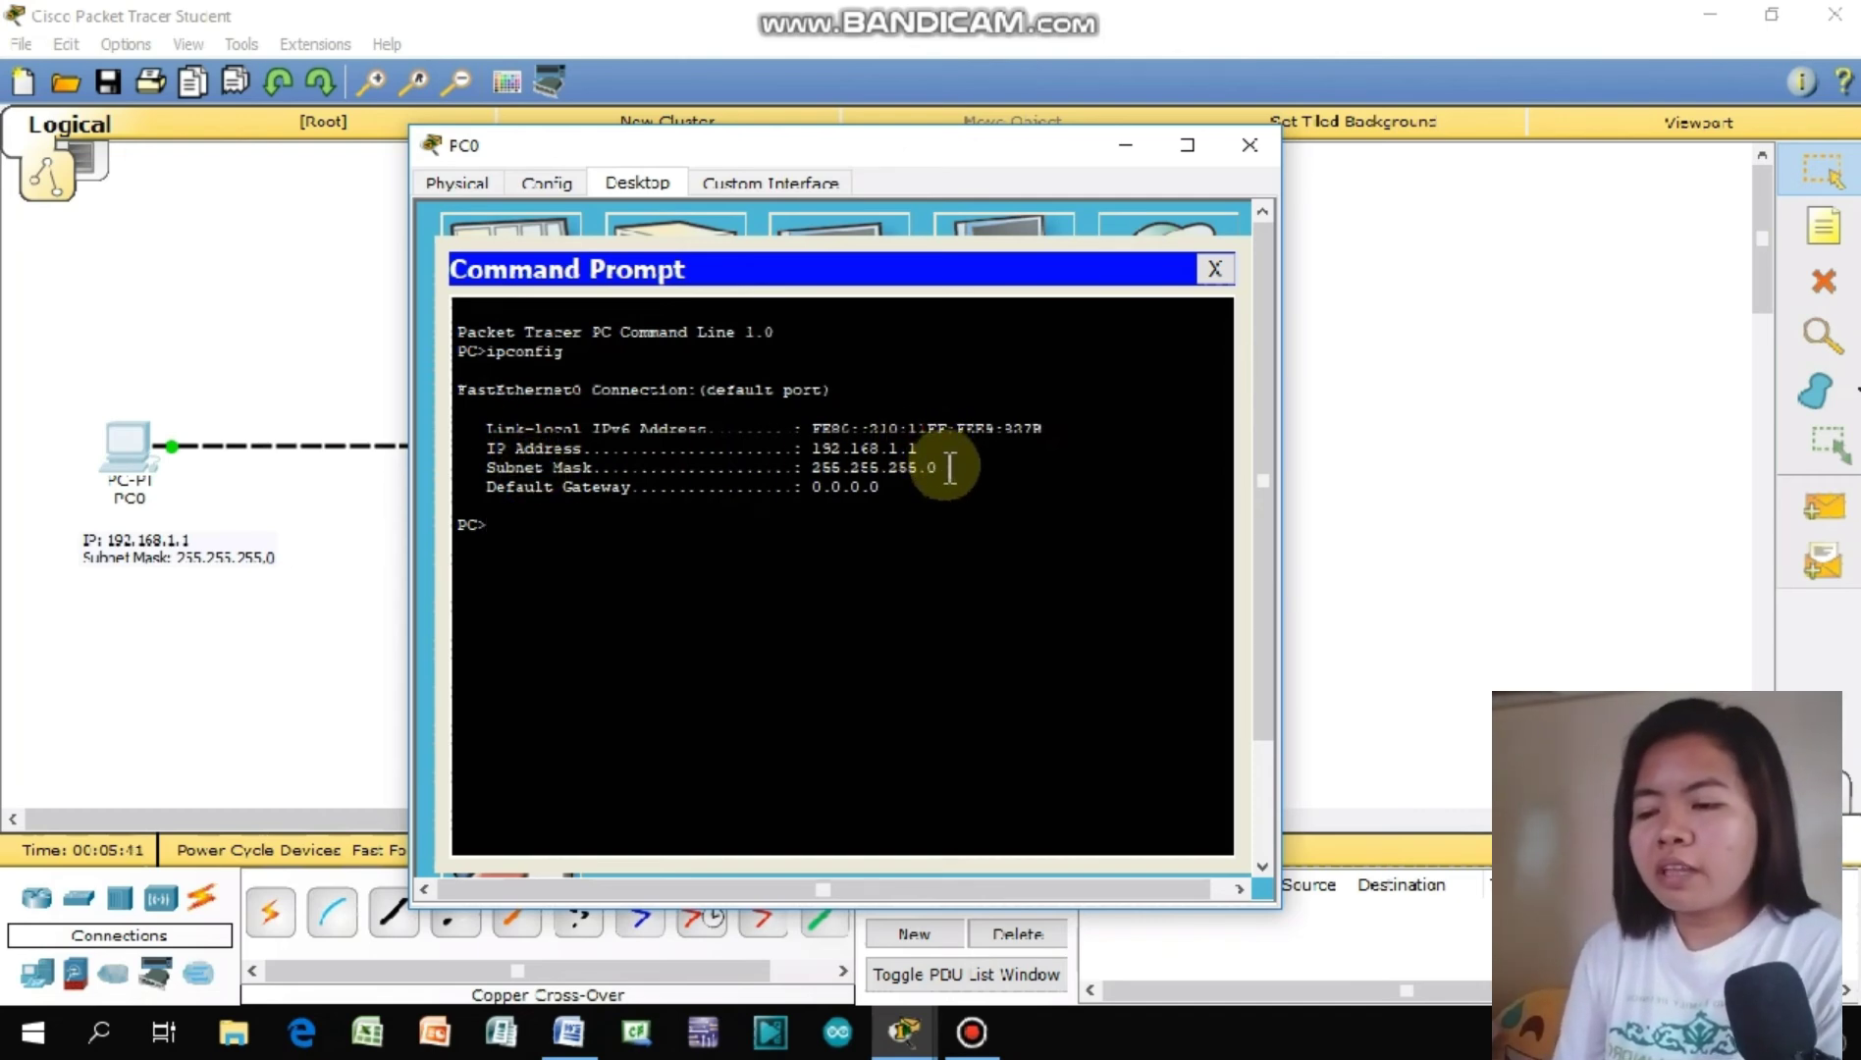
{"action": "left_click", "coordinate": [1250, 144]}
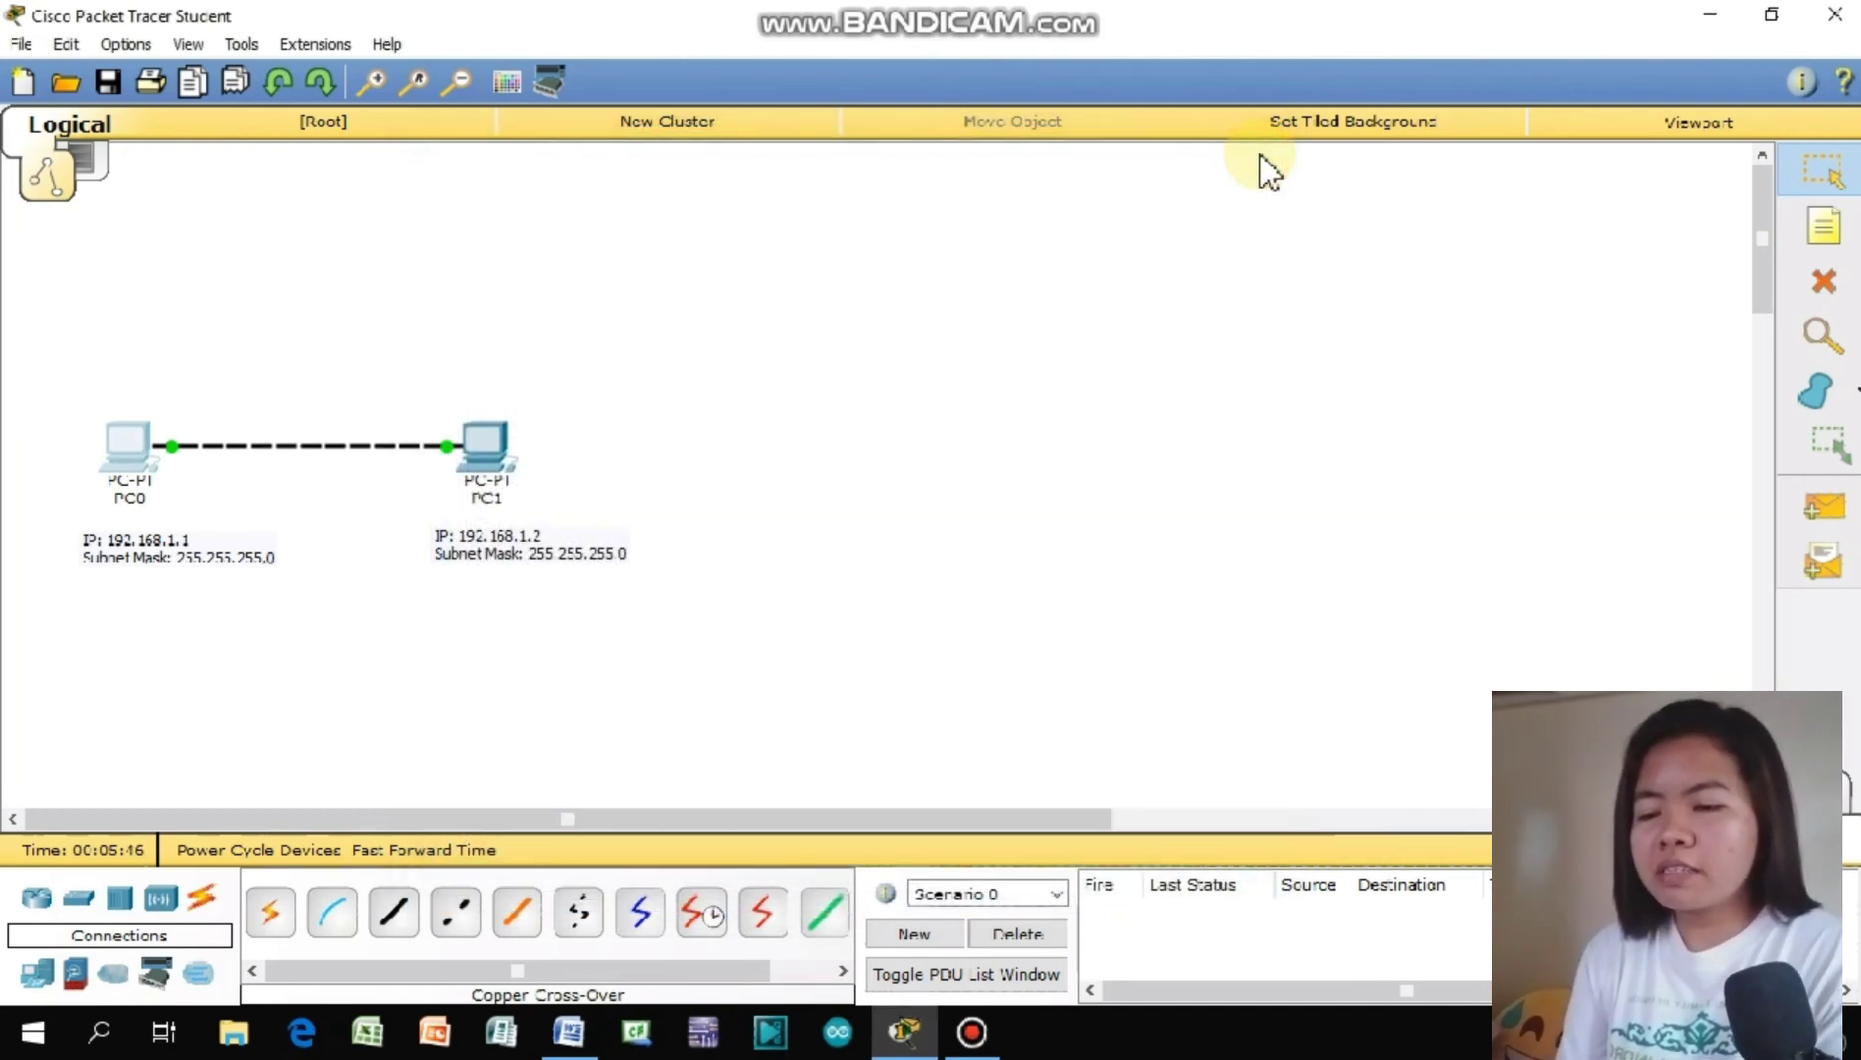
Step: Set PC1's static IPv4 address to 192.168.1.2 in its IP Configuration
{"action": "left_click", "coordinate": [484, 449]}
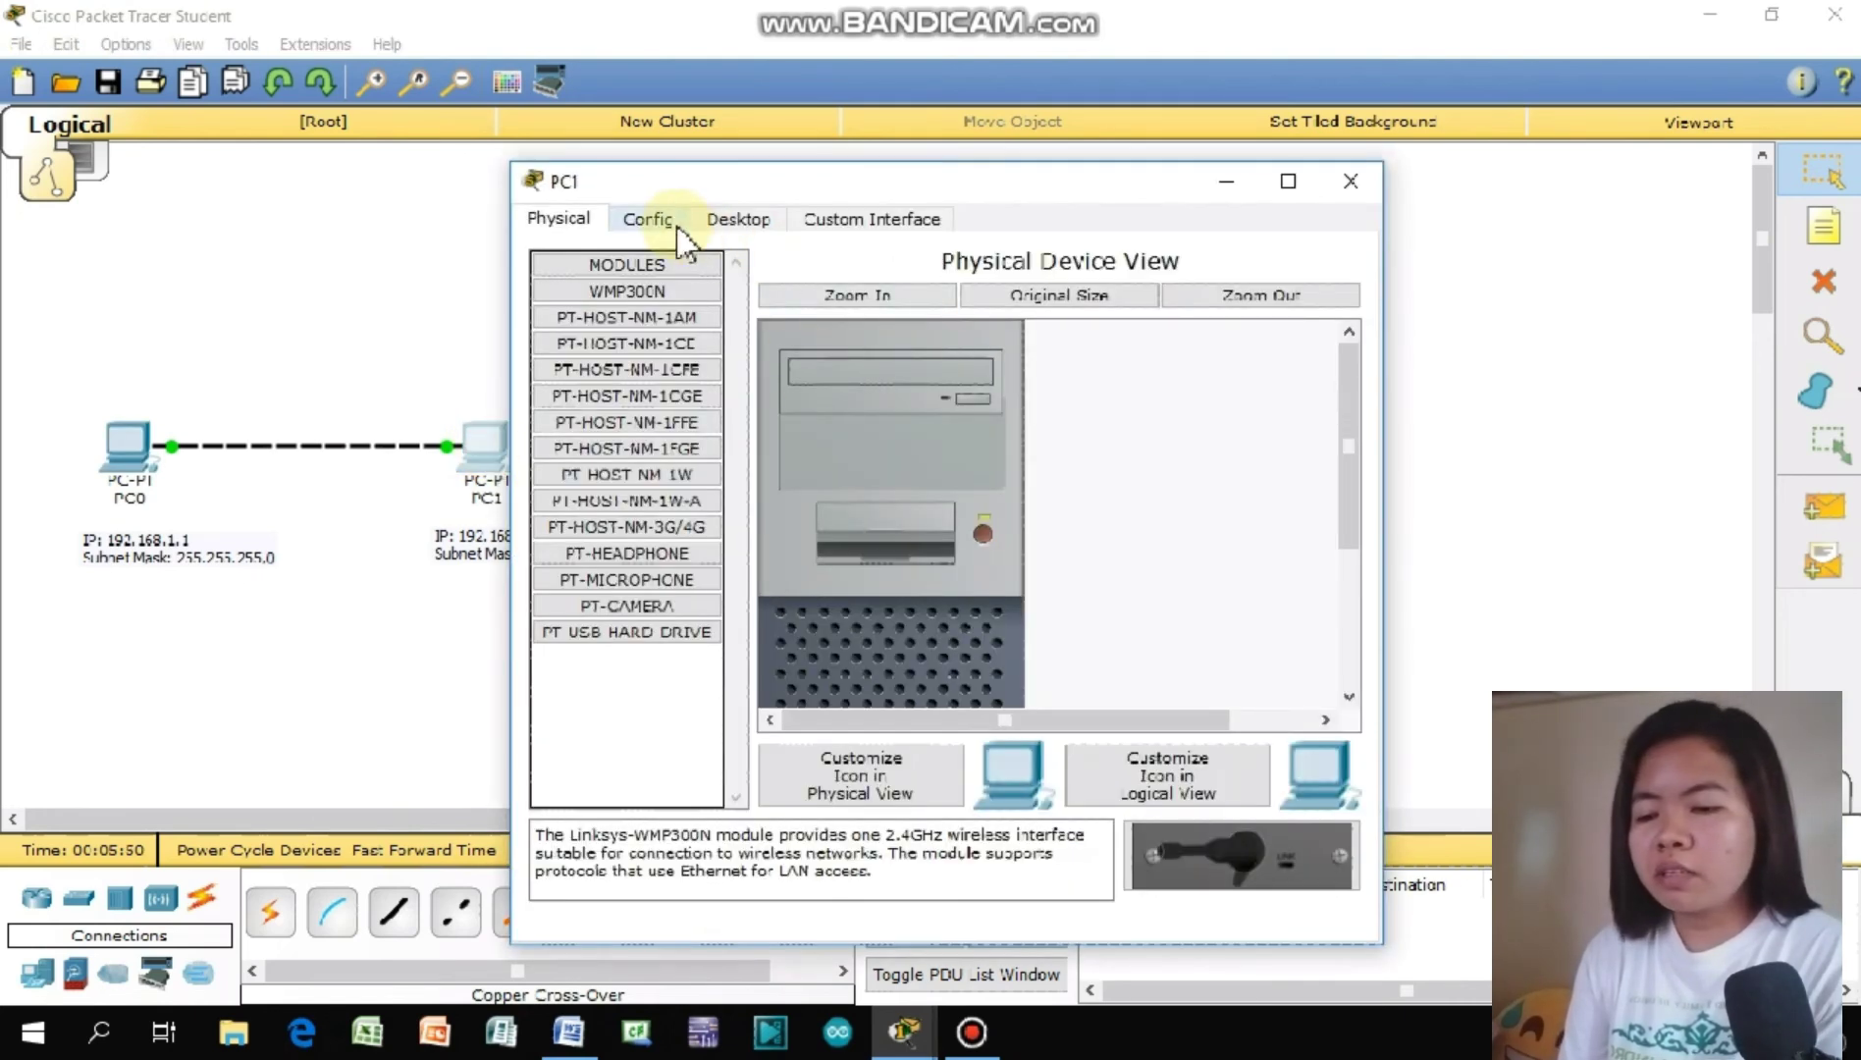
{"action": "left_click", "coordinate": [736, 219]}
{"action": "left_click", "coordinate": [581, 314]}
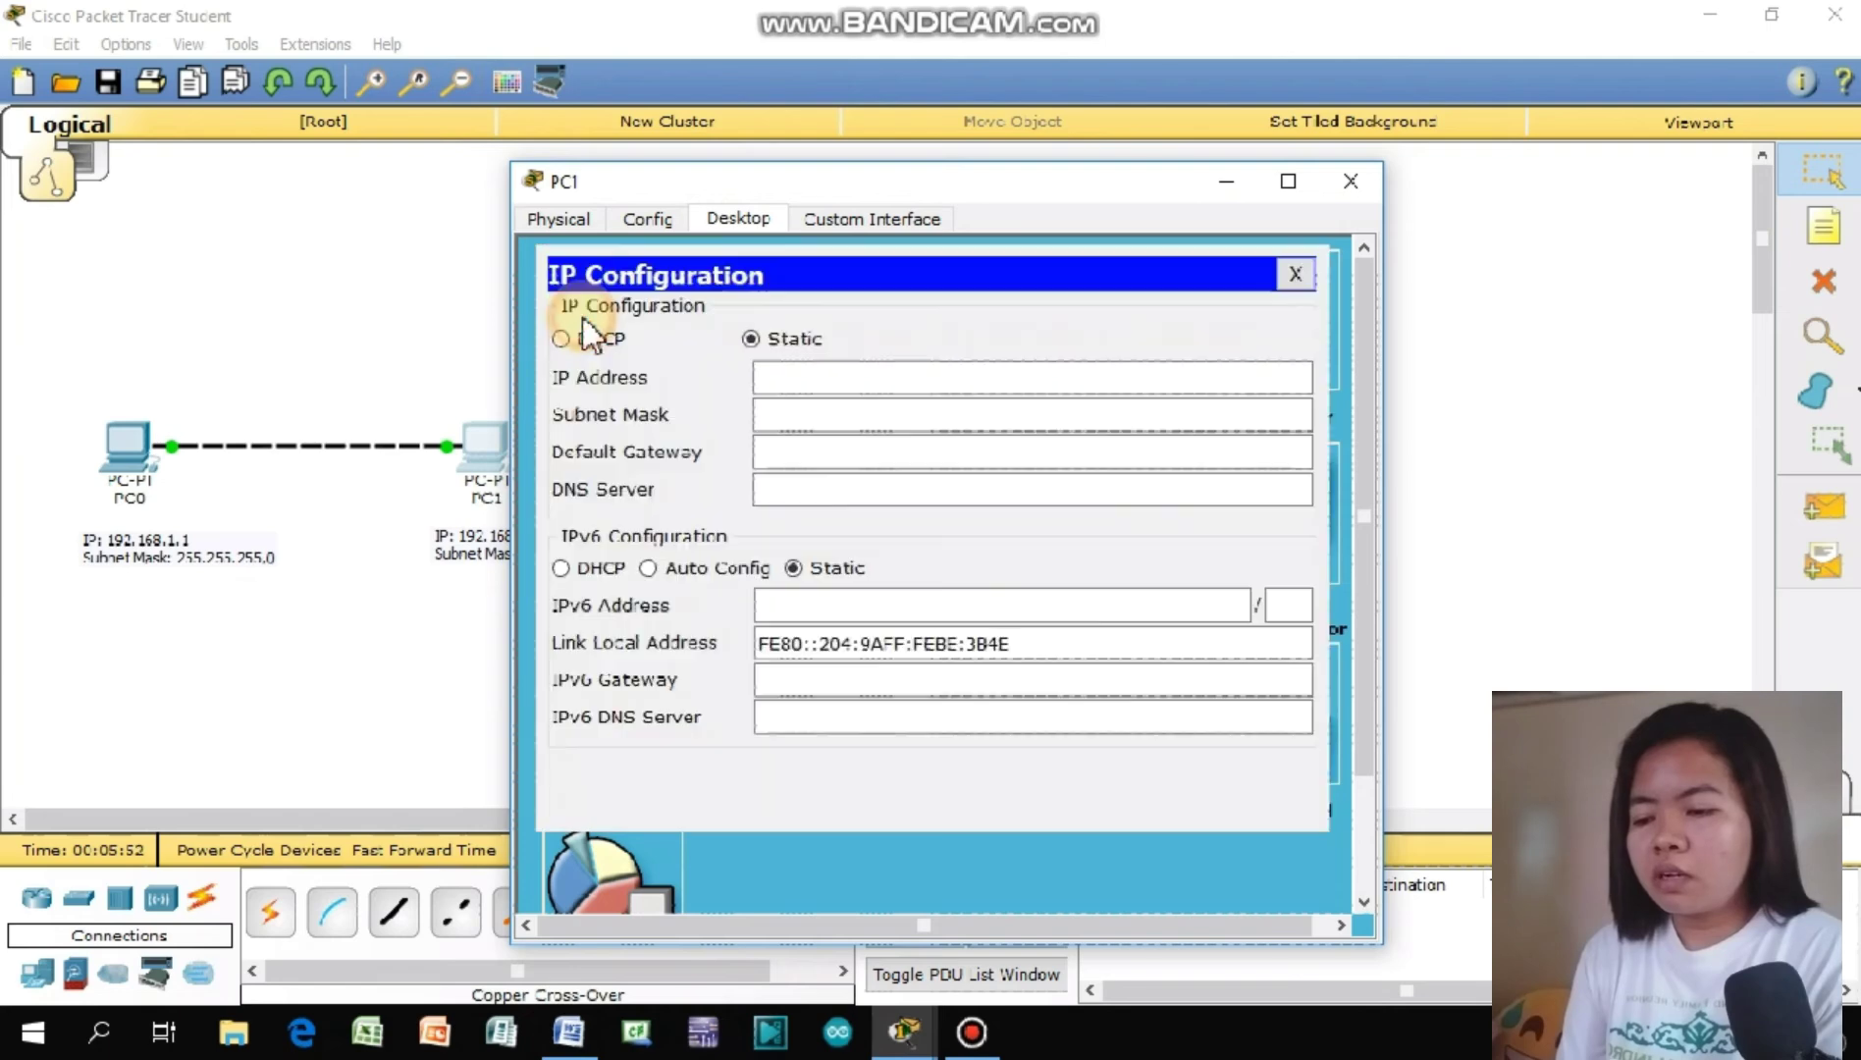
{"action": "left_click_drag", "start_coordinate": [920, 177], "coordinate": [1033, 182]}
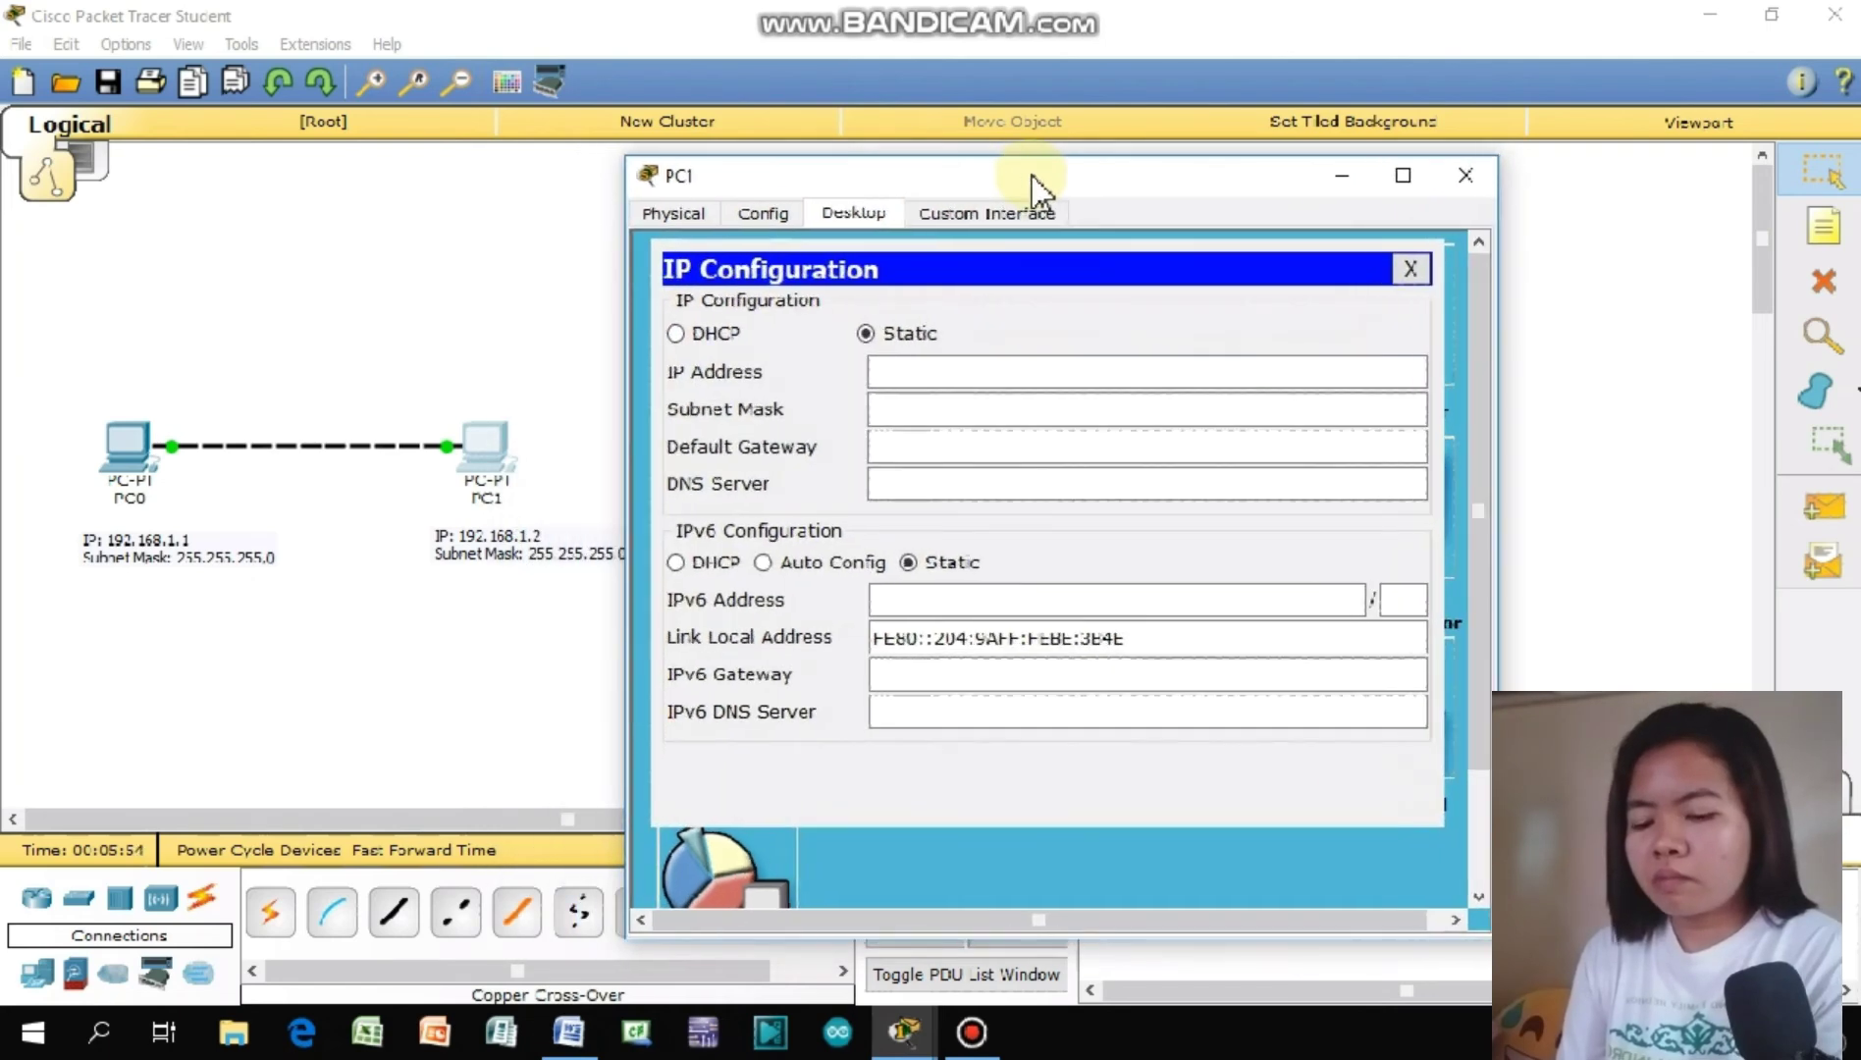
{"action": "left_click", "coordinate": [921, 373]}
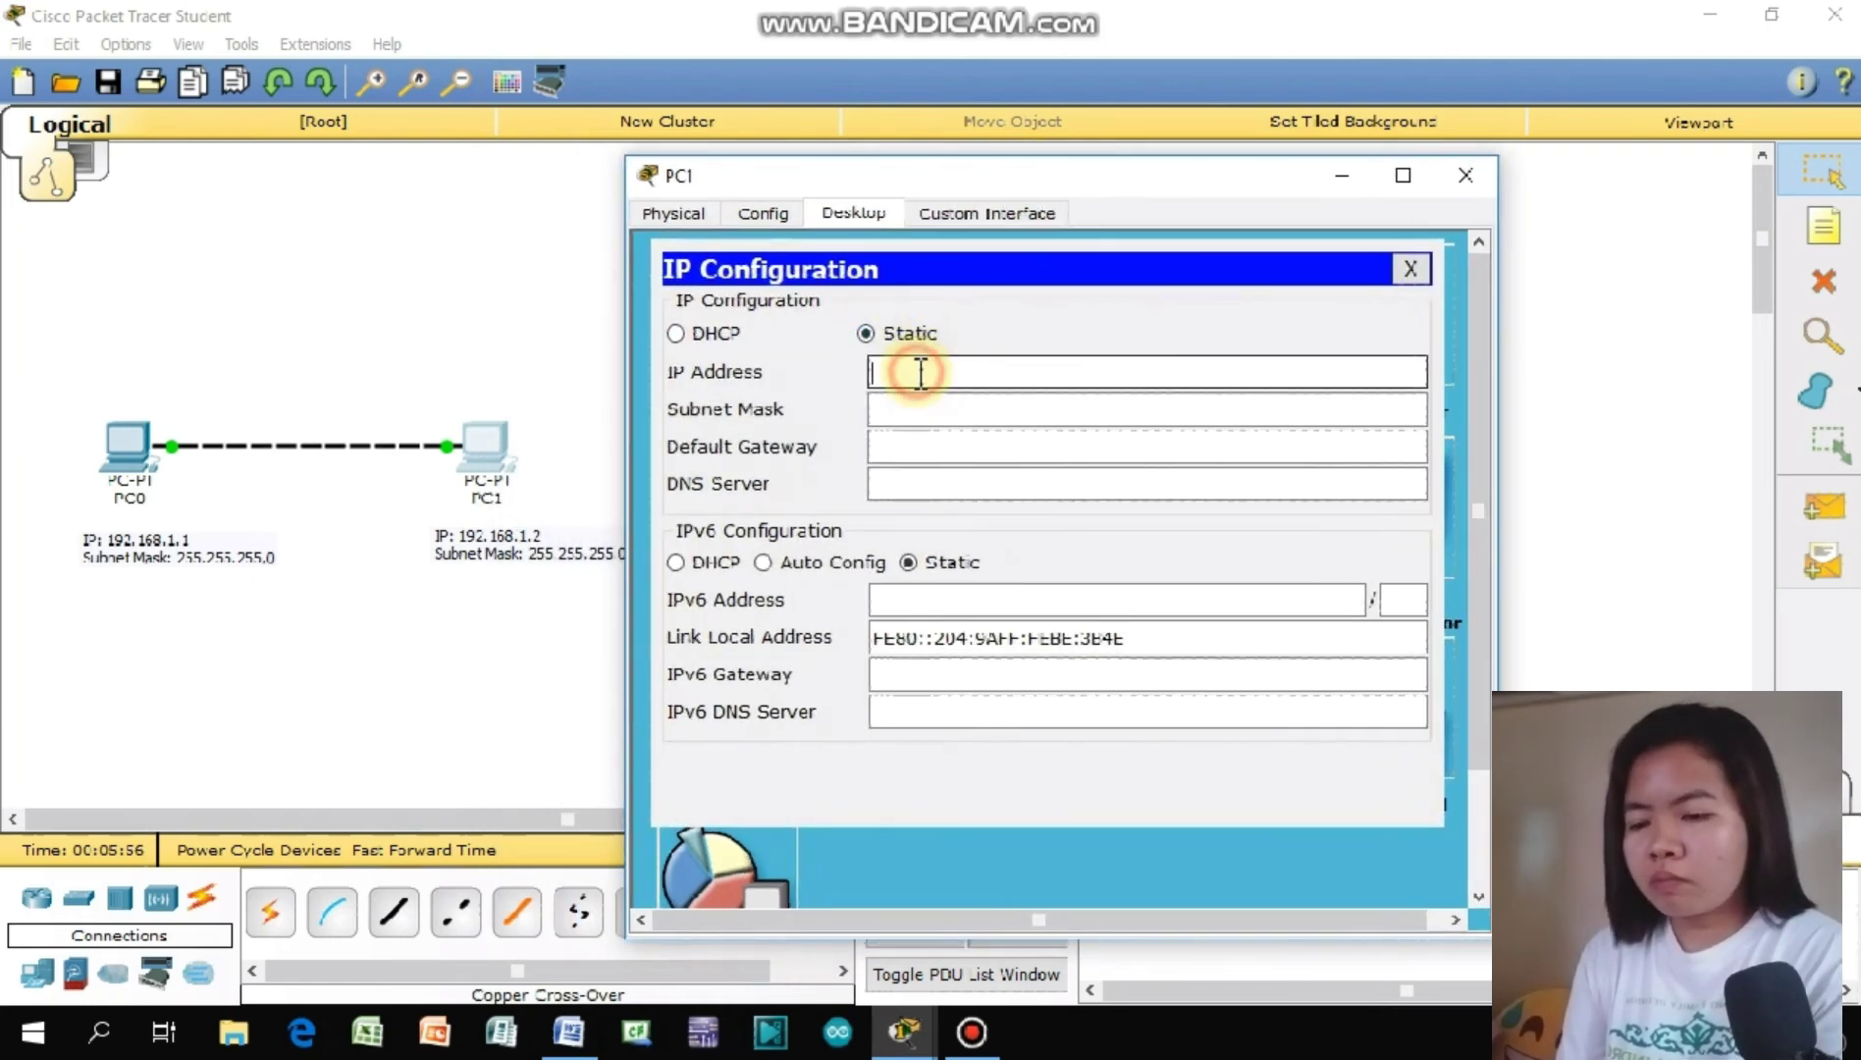
{"action": "type", "text": "192"}
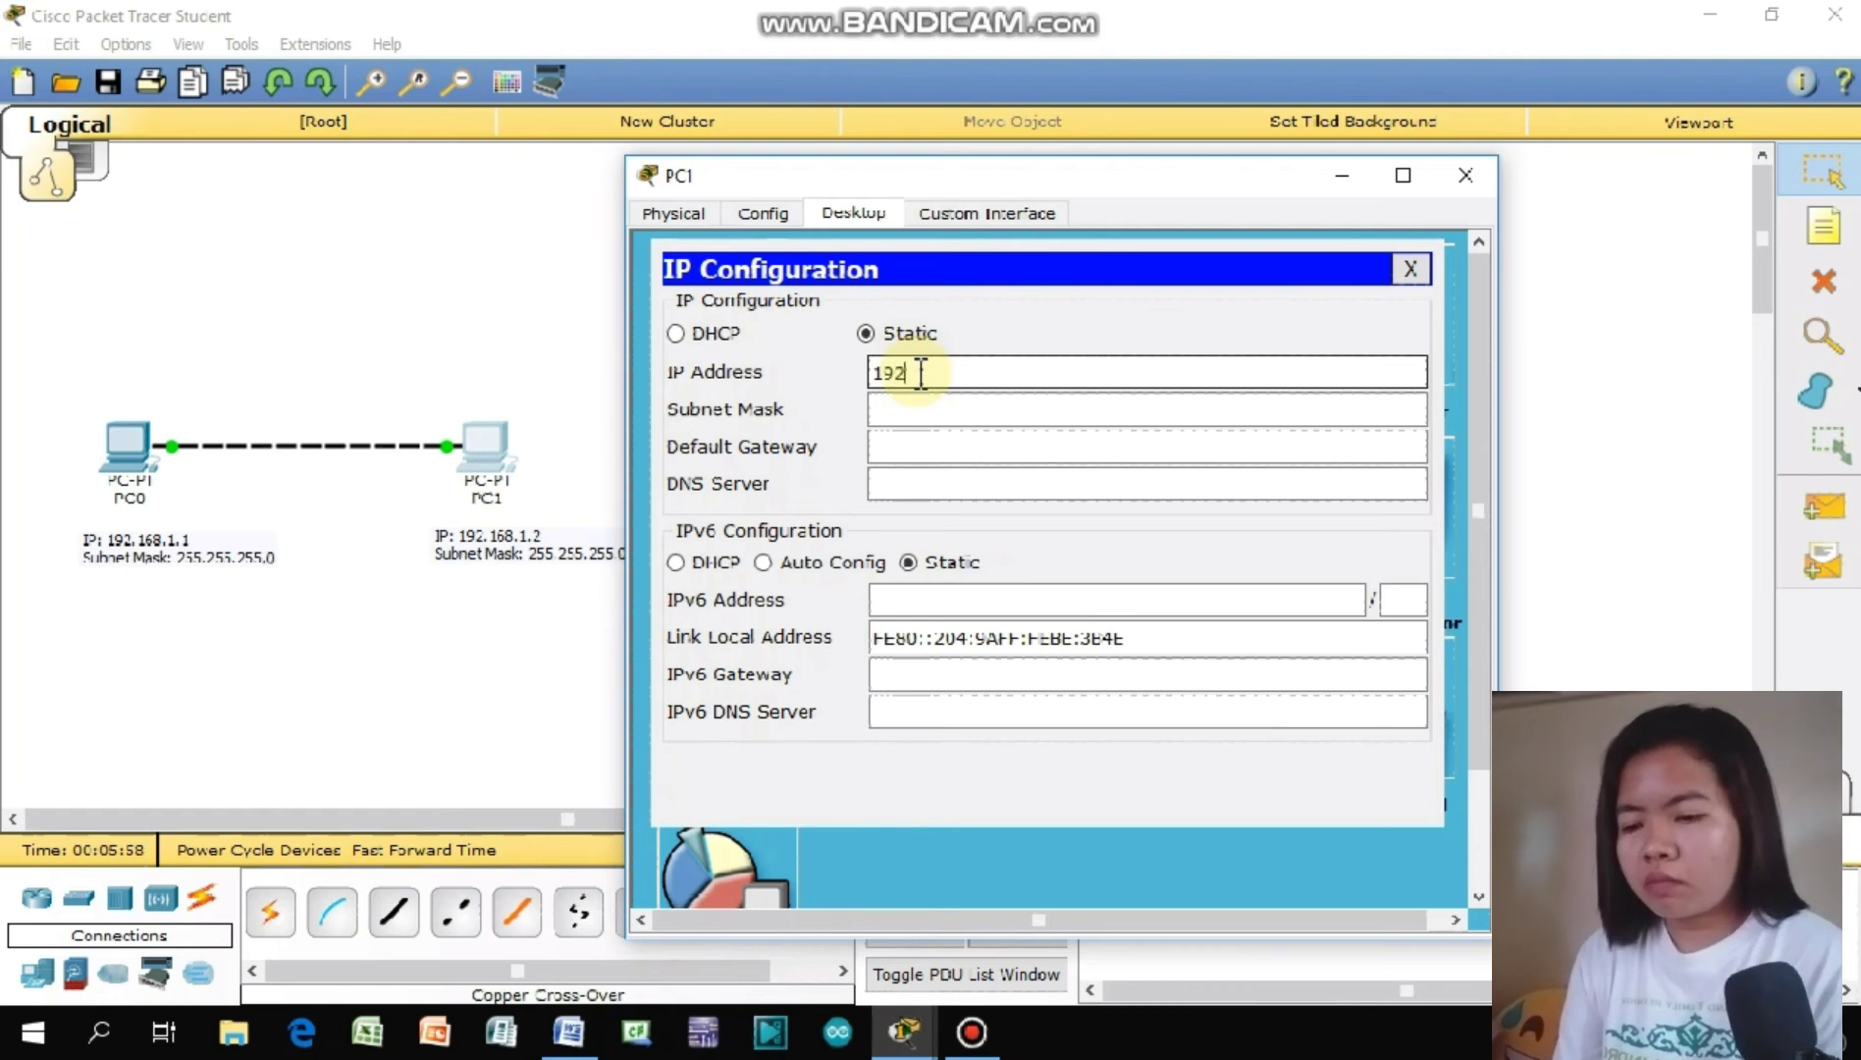
{"action": "type", "text": ".168"}
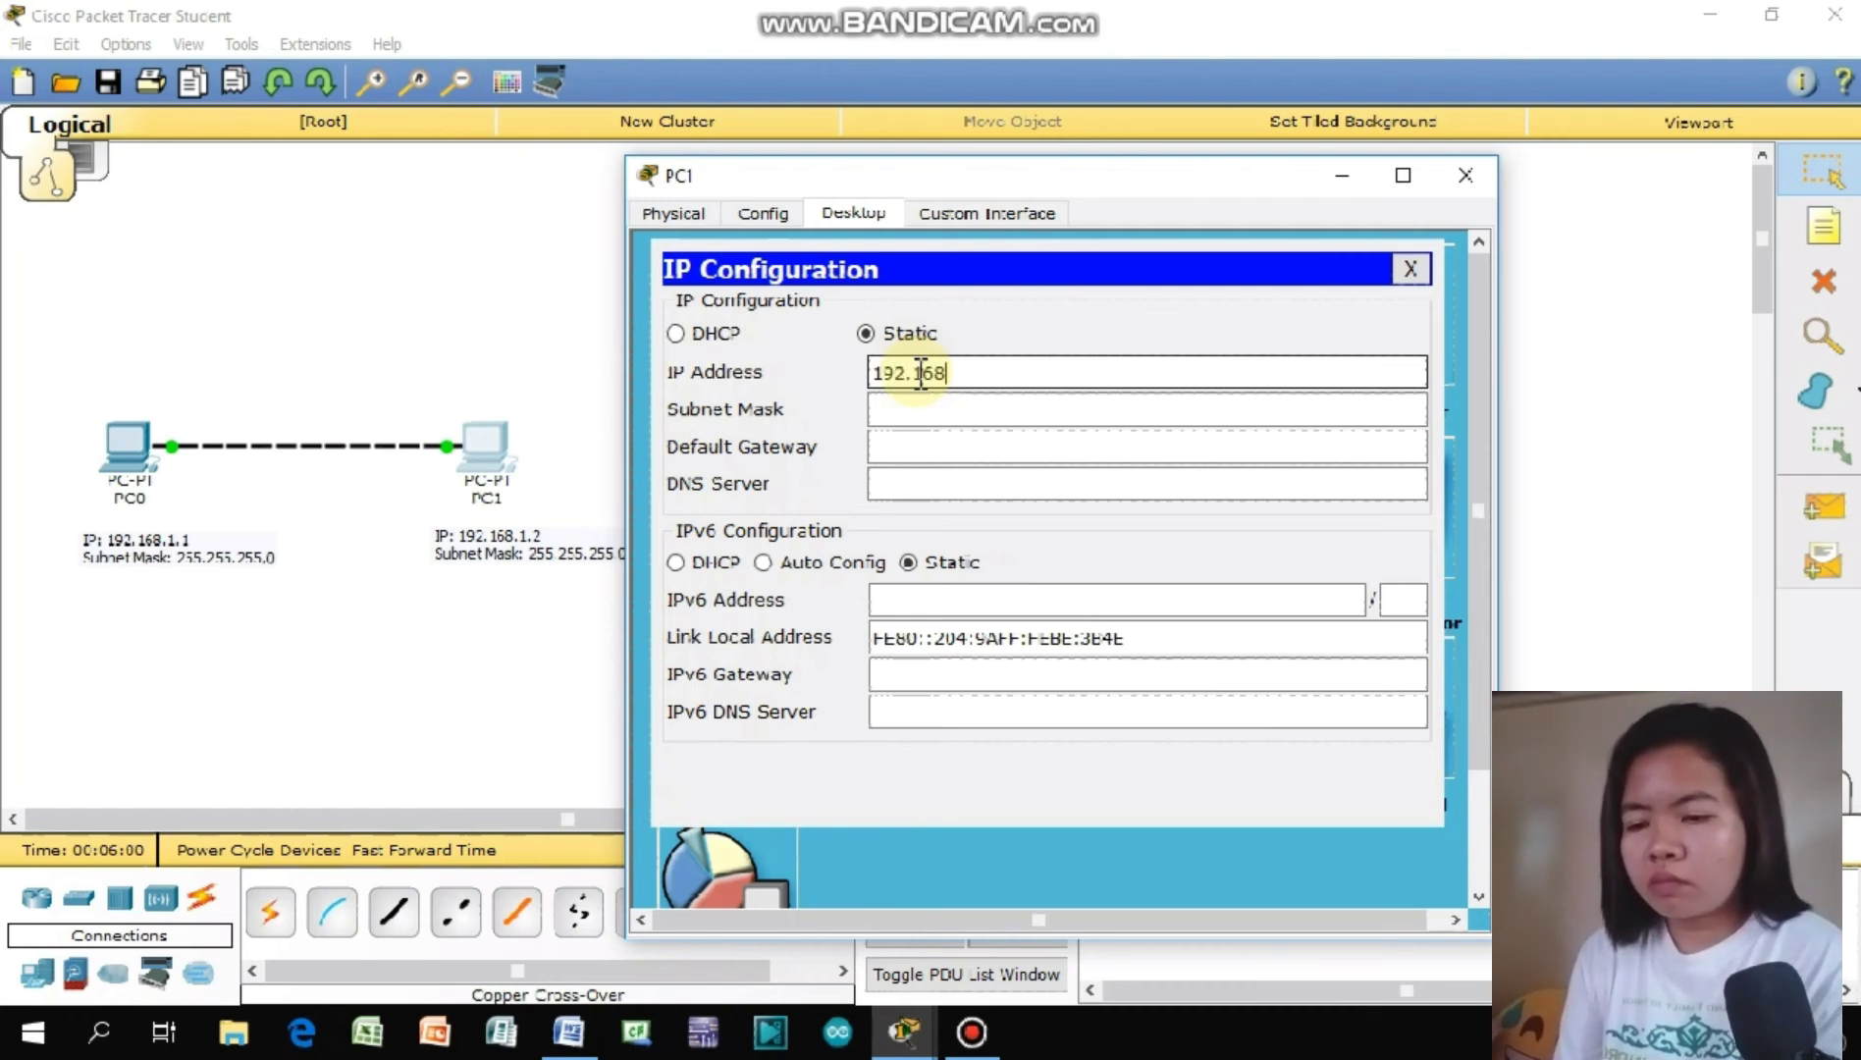
{"action": "type", "text": "."}
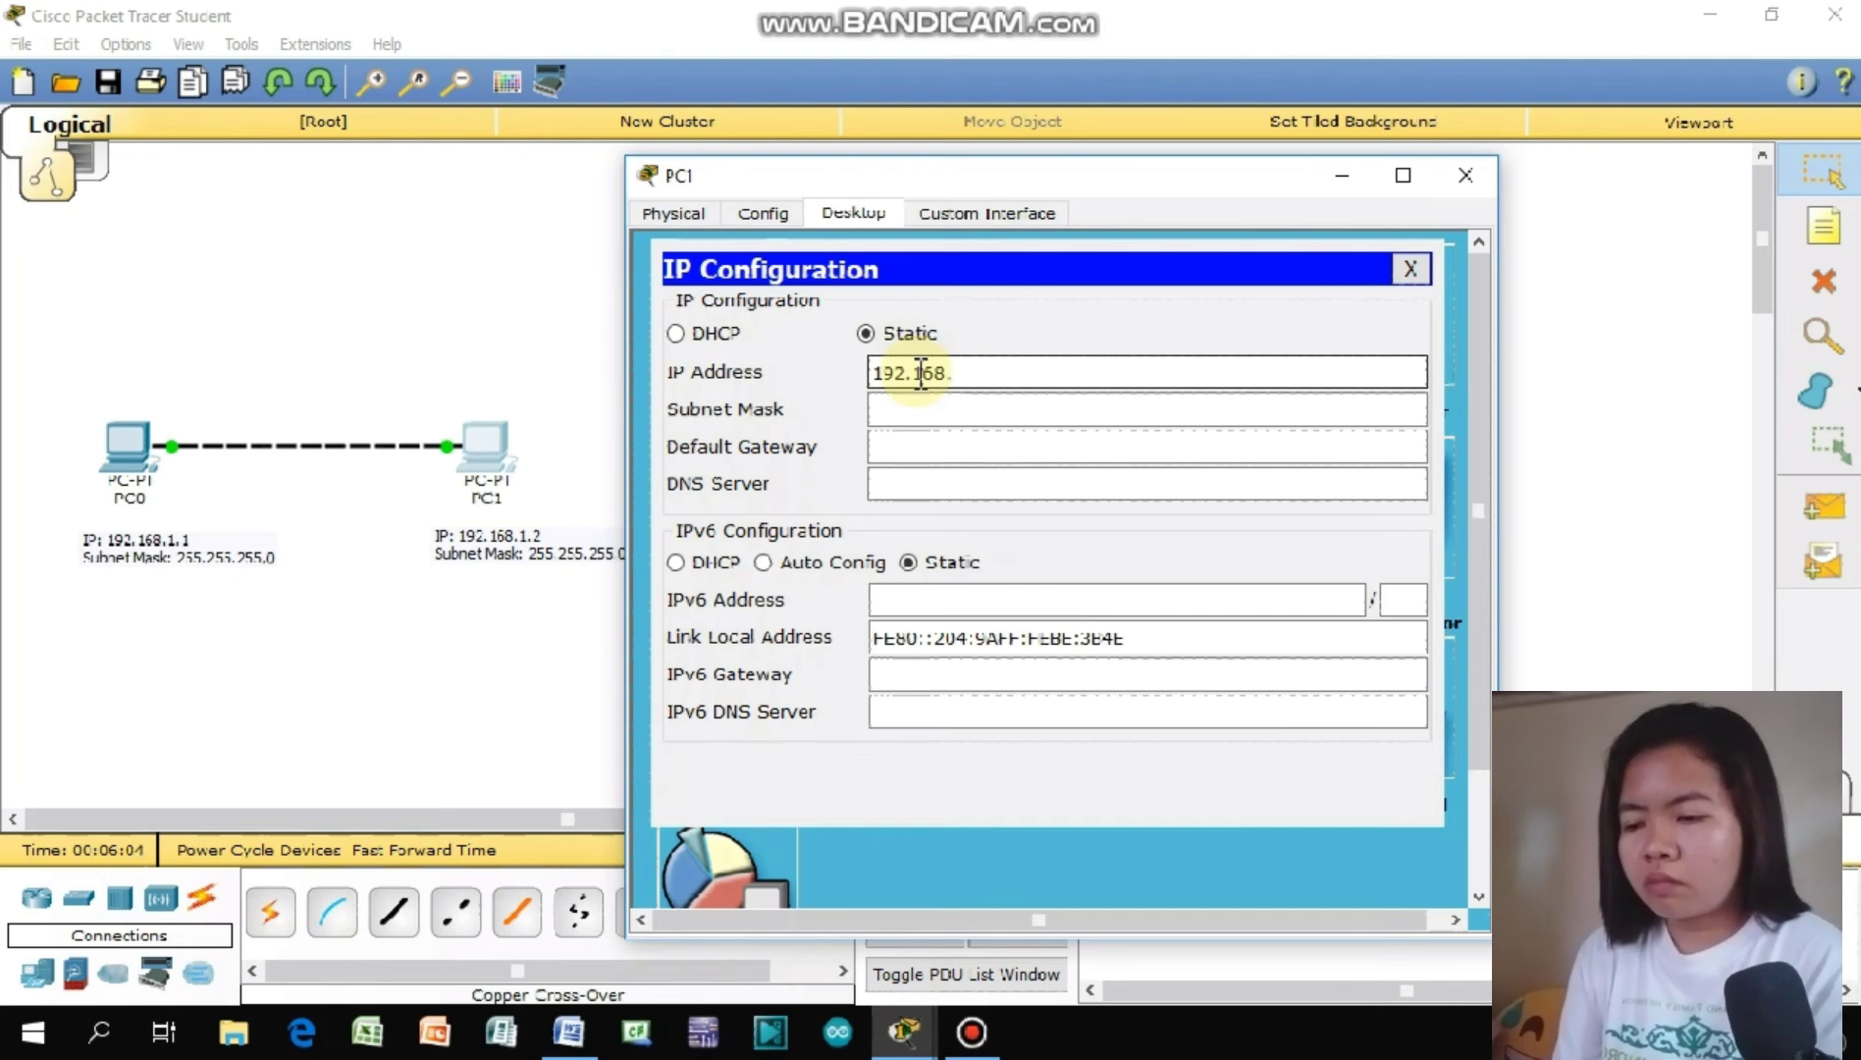
{"action": "type", "text": "1"}
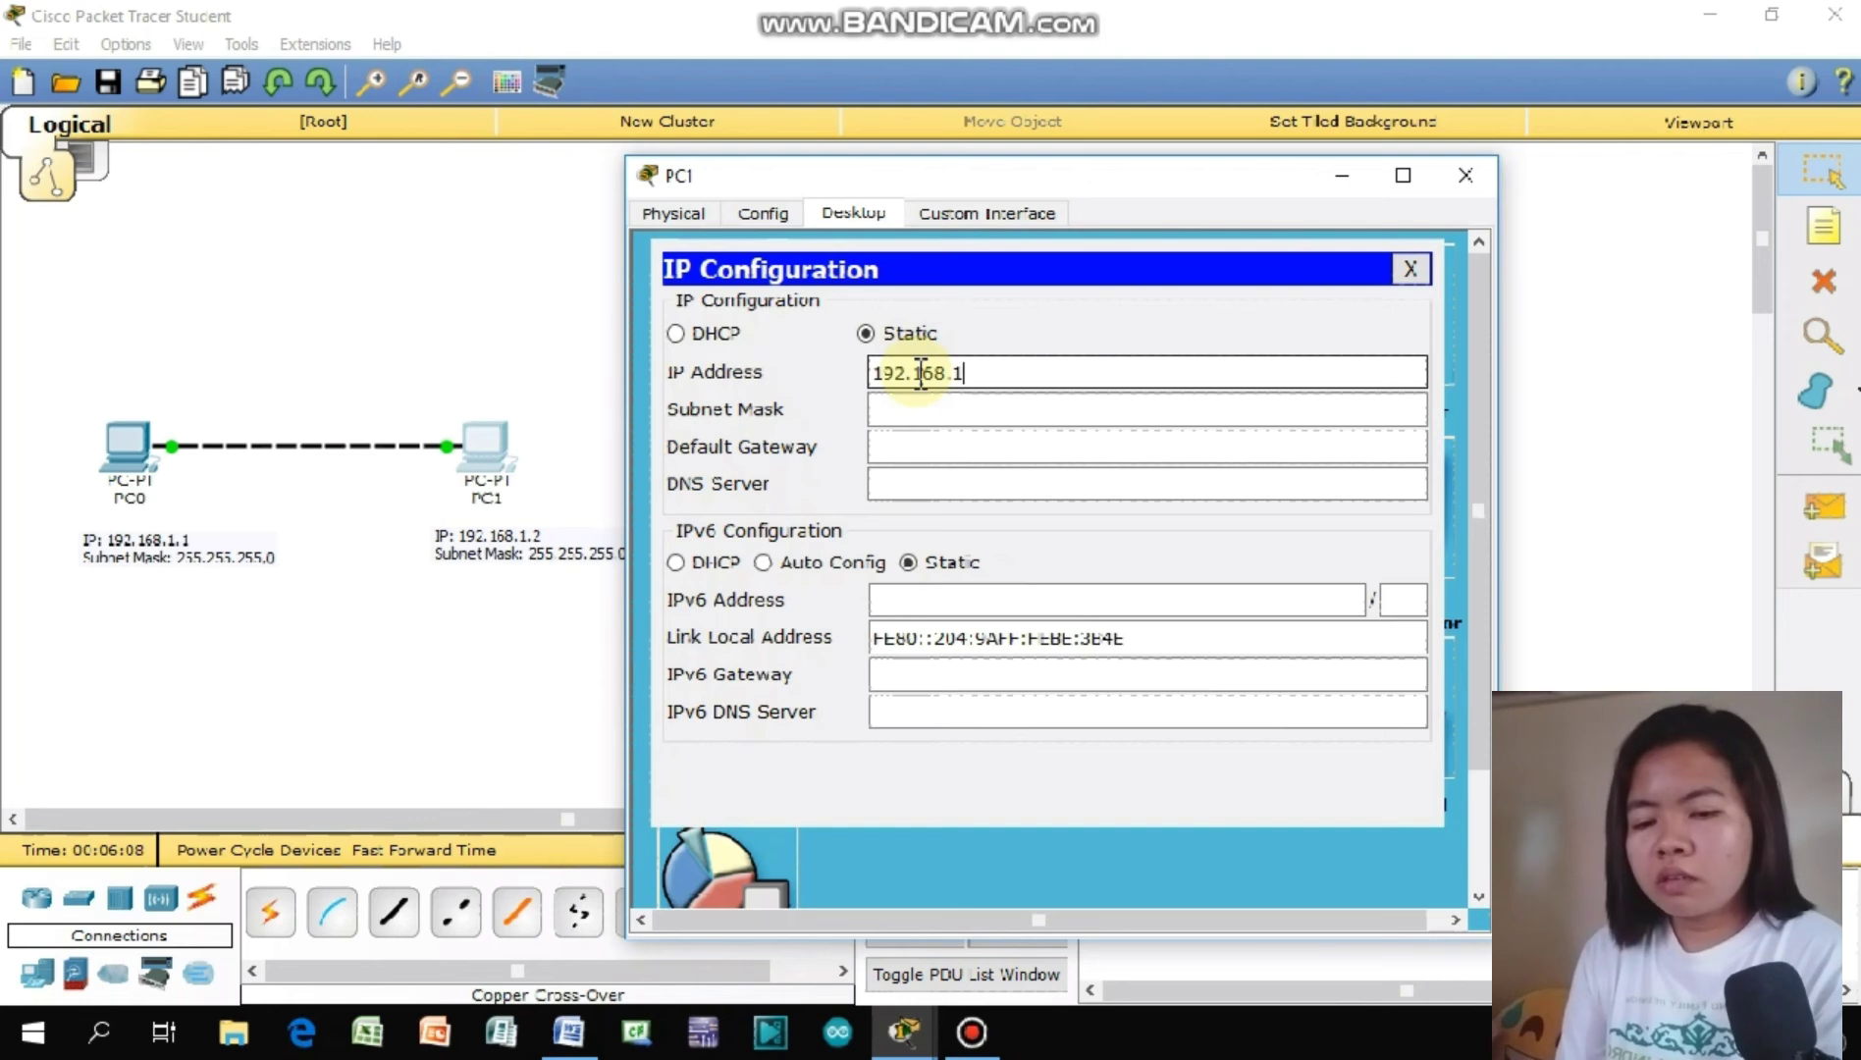
{"action": "type", "text": ".2"}
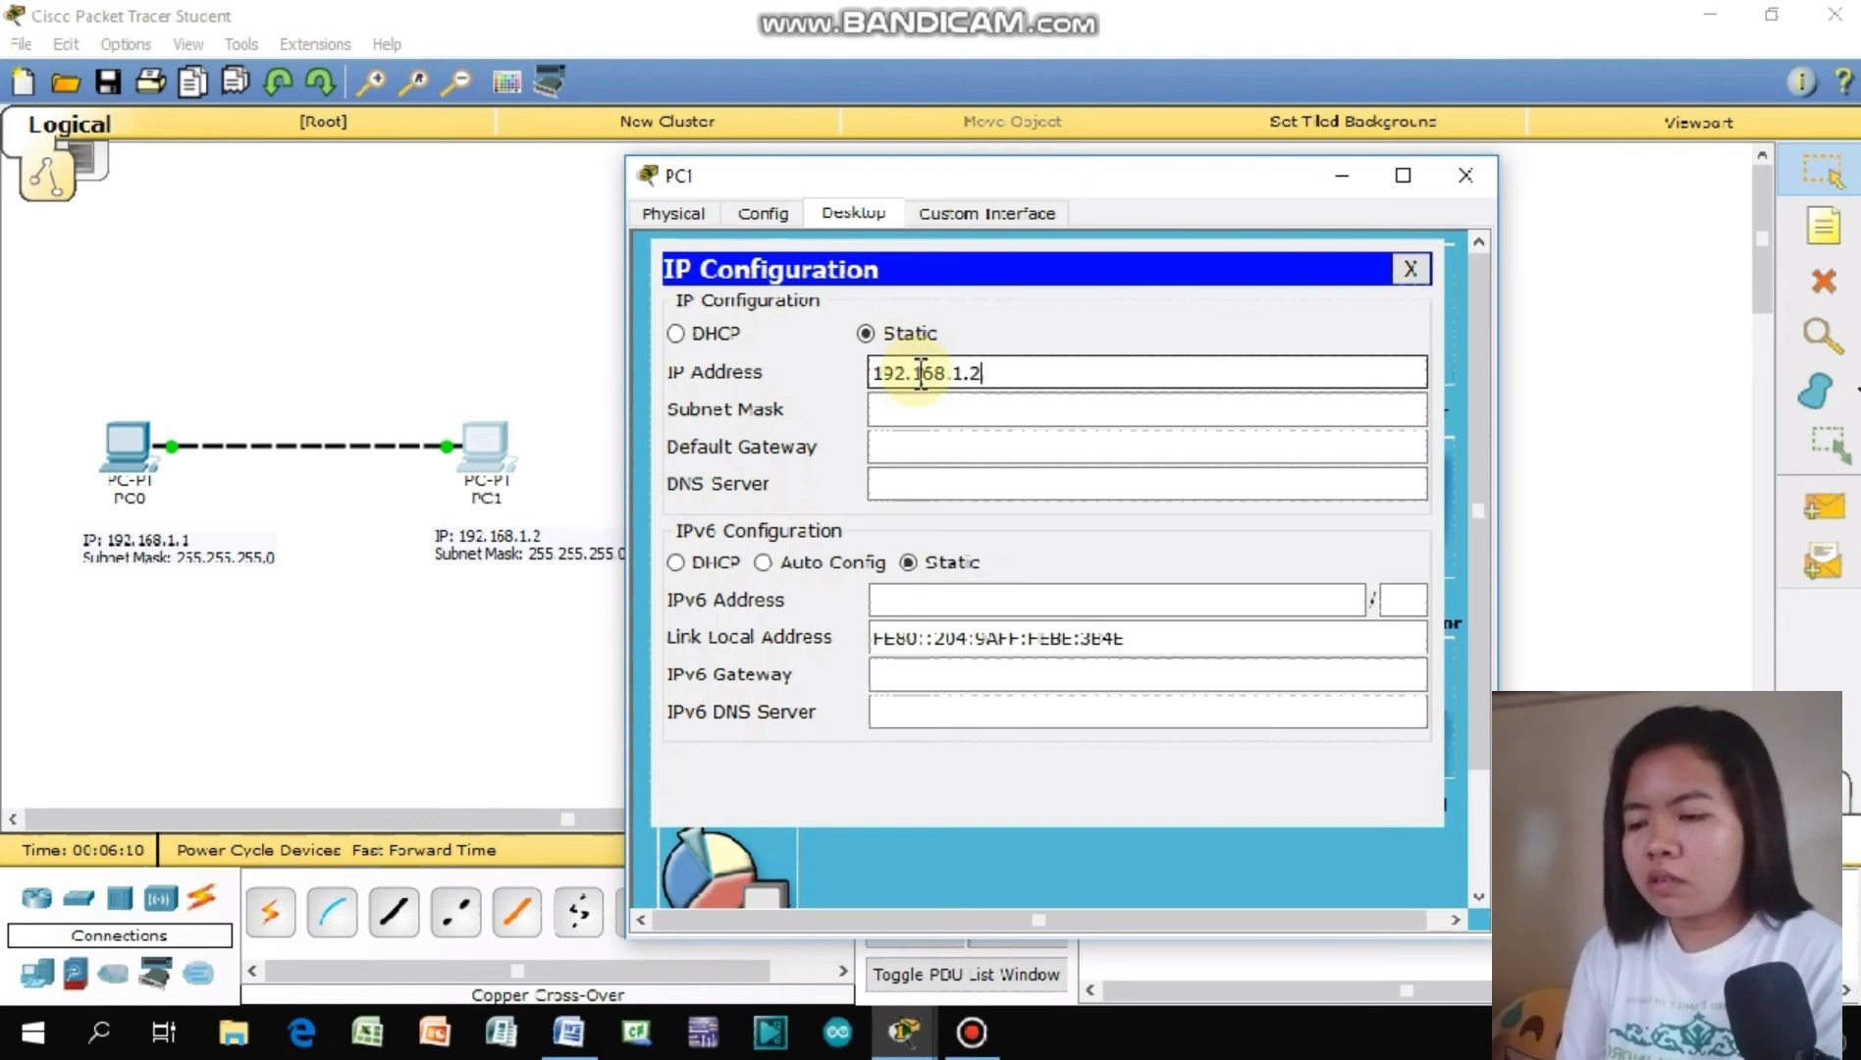
Step: Fill in PC1's subnet mask as 255.255.255.0 and close its device window
{"action": "left_click", "coordinate": [978, 411]}
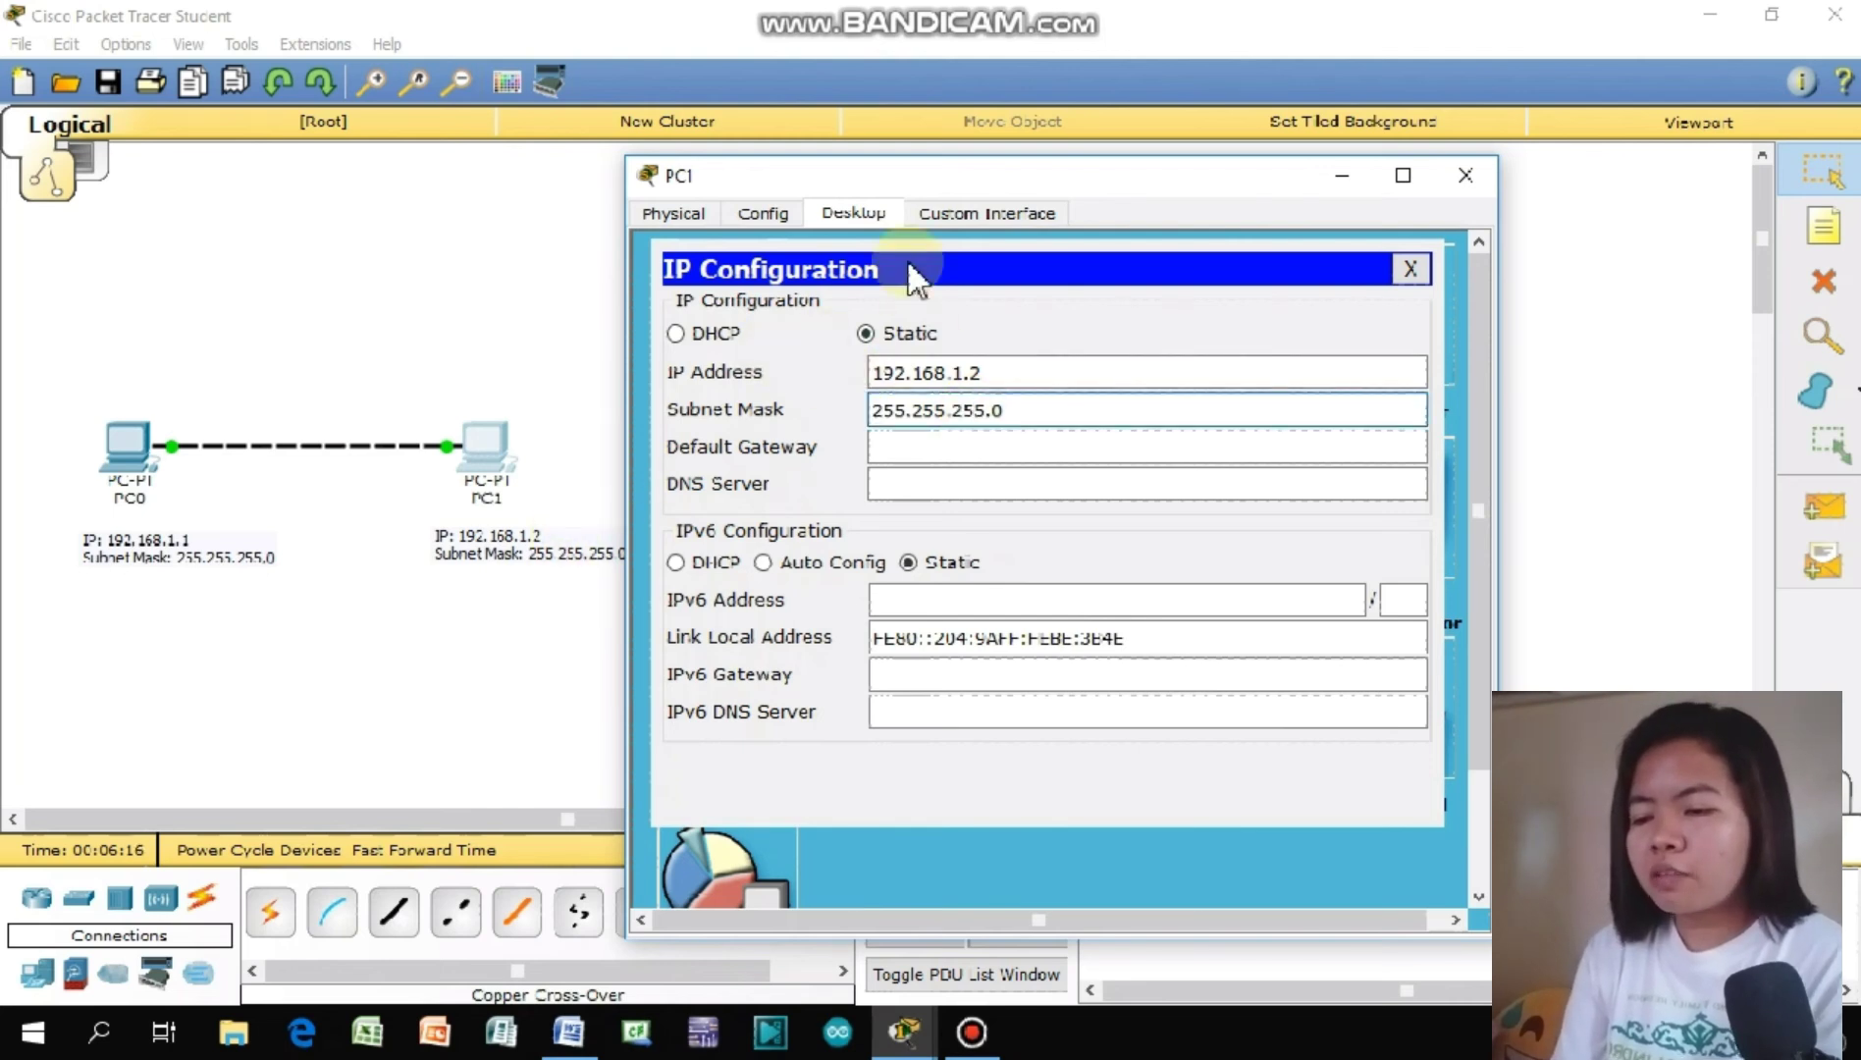
{"action": "left_click_drag", "start_coordinate": [928, 177], "coordinate": [965, 177]}
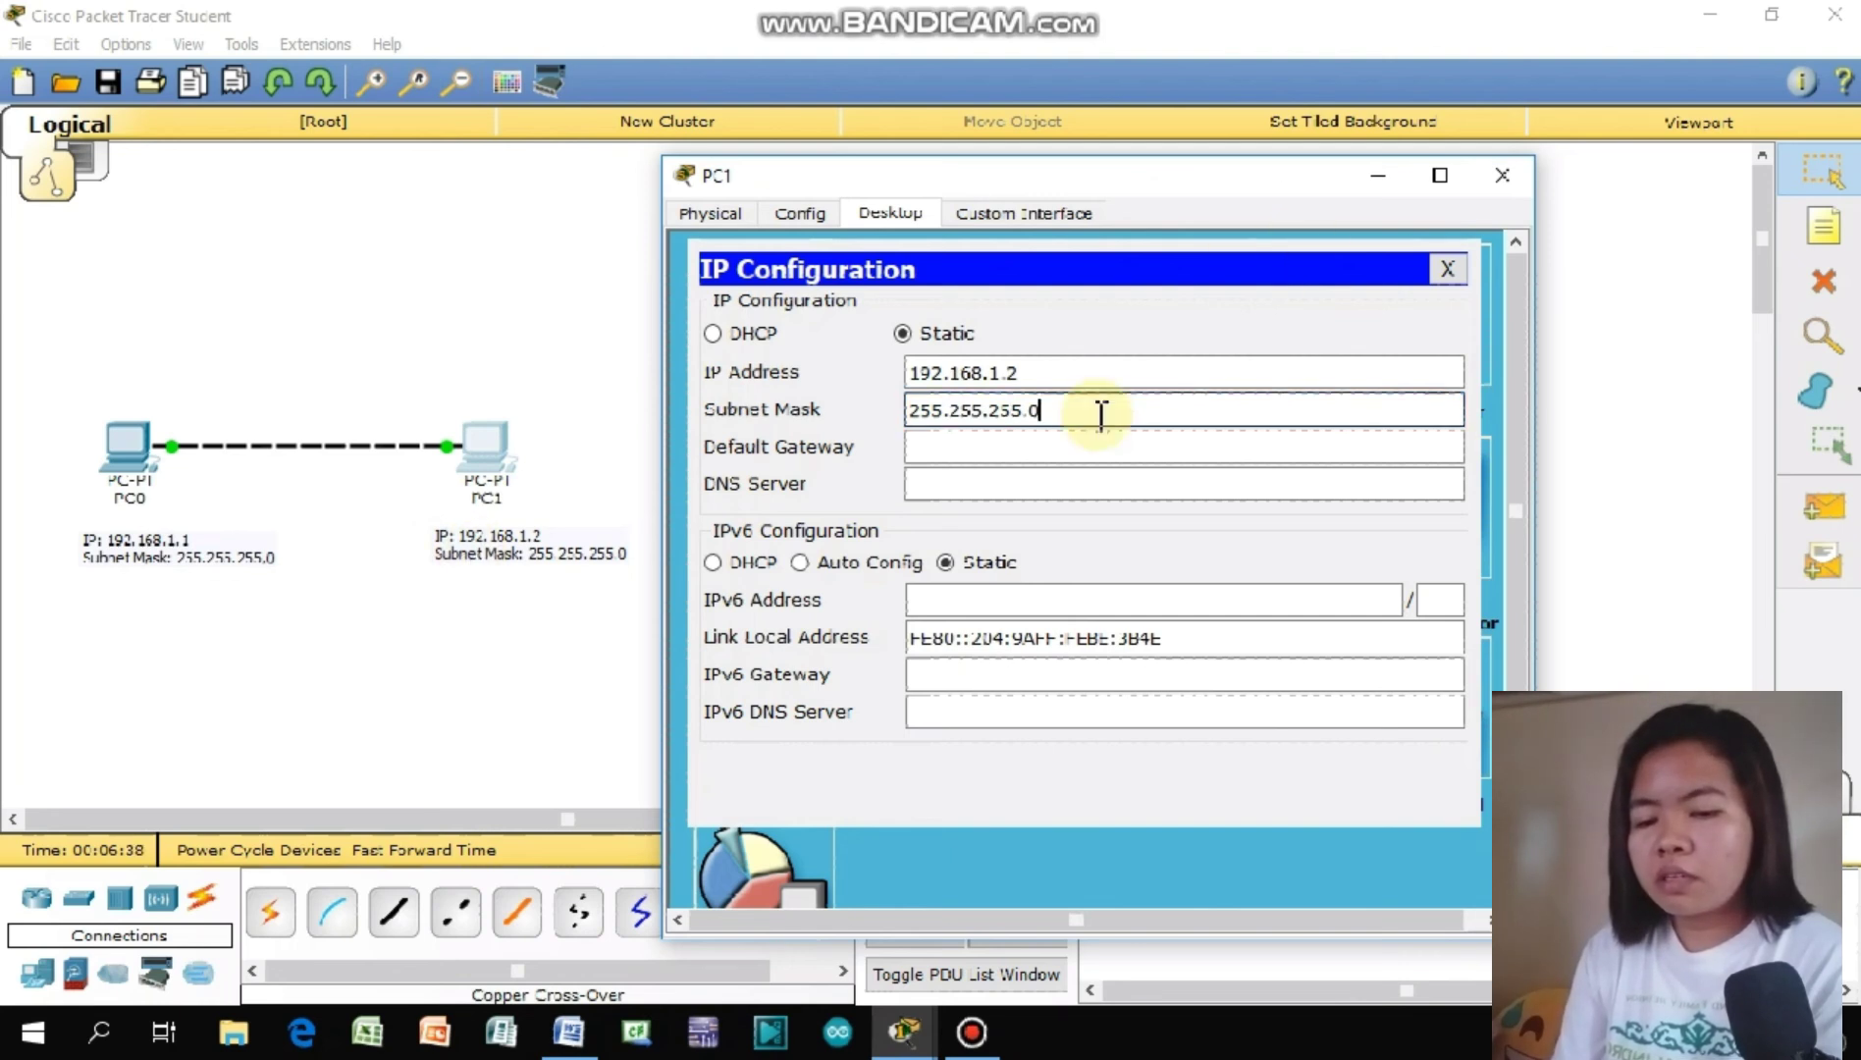
{"action": "left_click", "coordinate": [1507, 175]}
{"action": "left_click", "coordinate": [596, 455]}
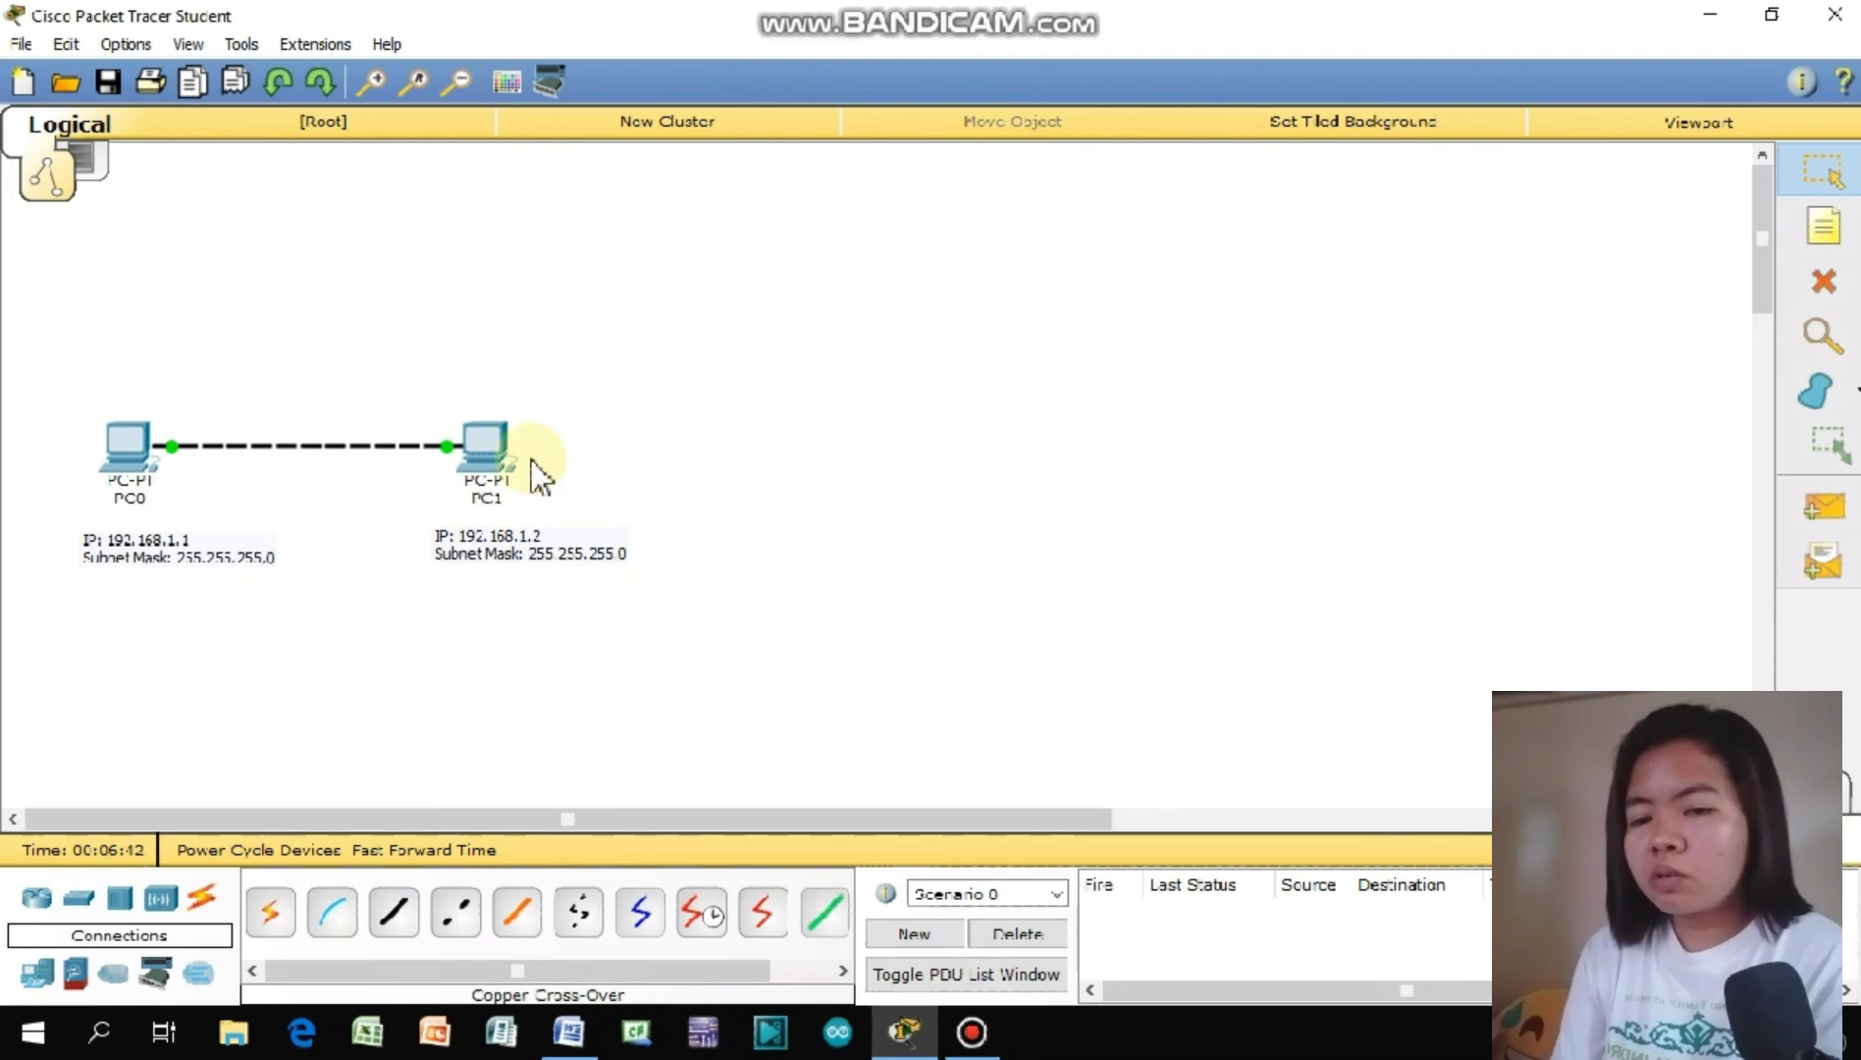
Step: Test the connection to PC0 by running ping 192.168.1.1 in PC1's Command Prompt, and highlight the replies
{"action": "left_click", "coordinate": [492, 456]}
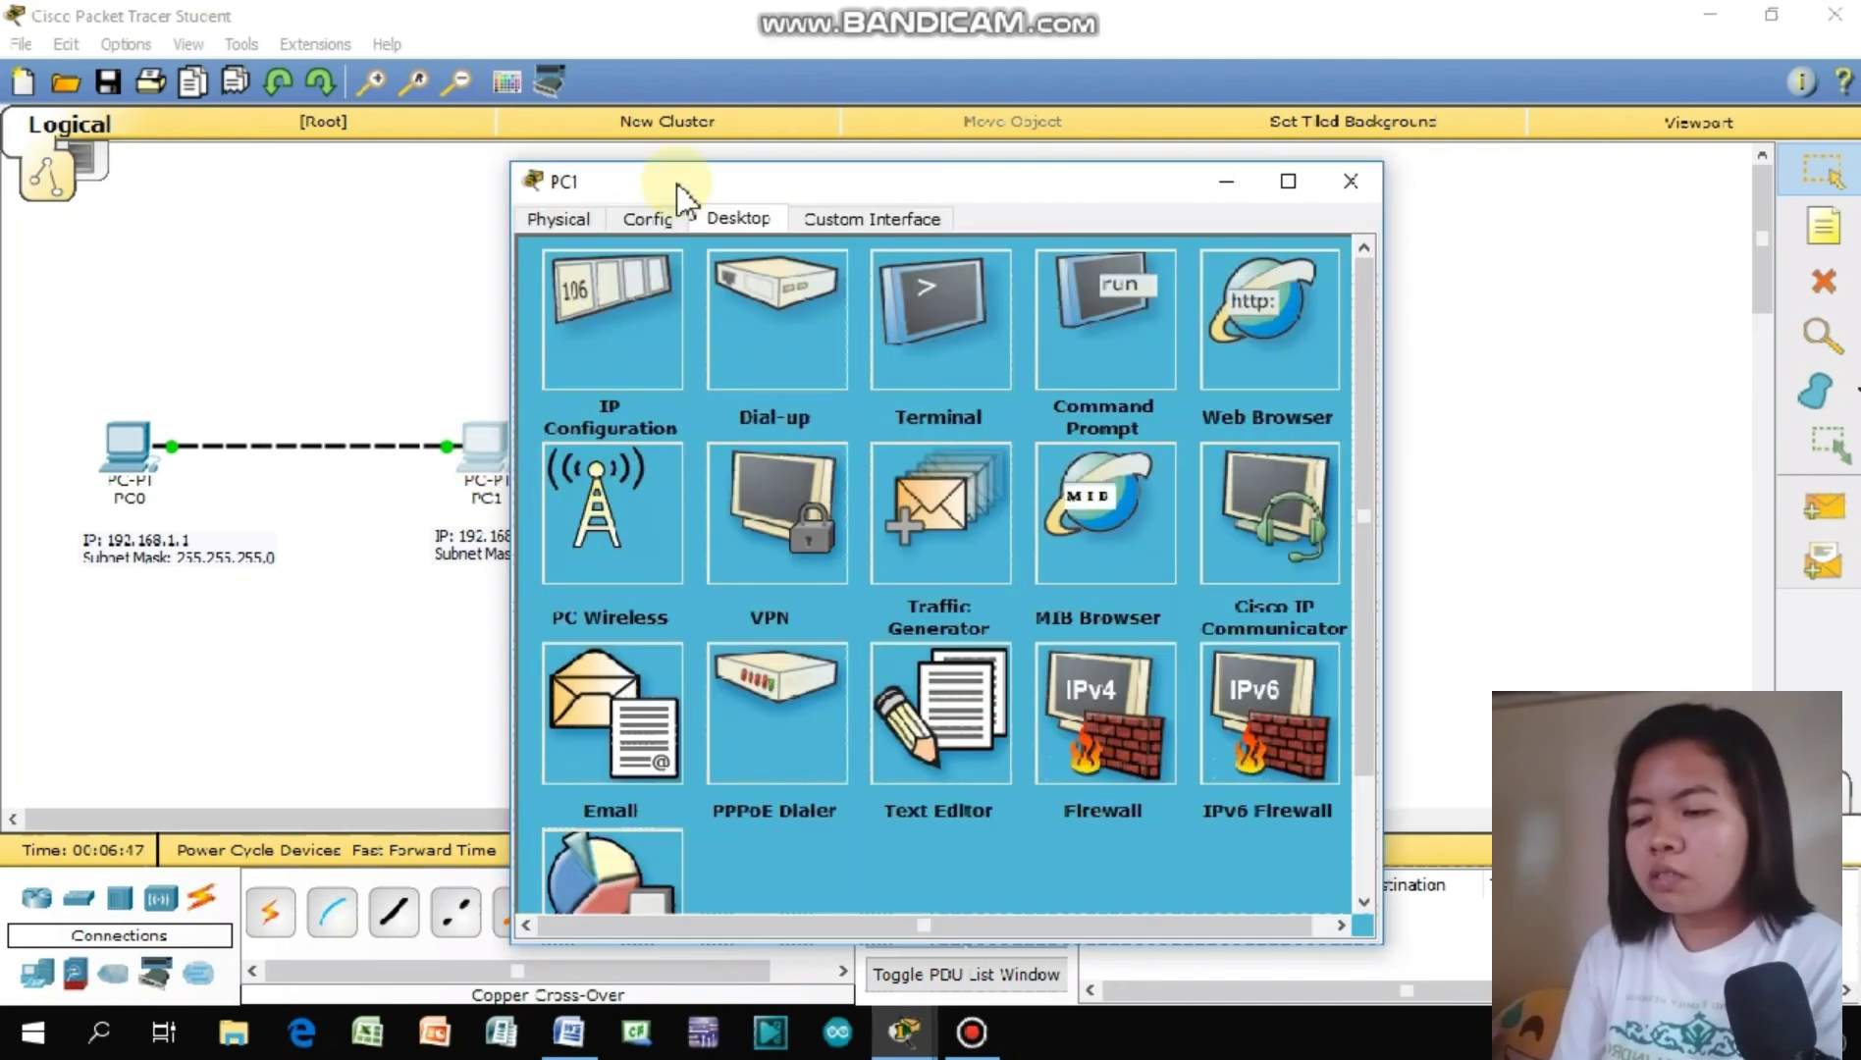
{"action": "left_click_drag", "start_coordinate": [677, 187], "coordinate": [765, 198]}
{"action": "left_click", "coordinate": [1205, 374]}
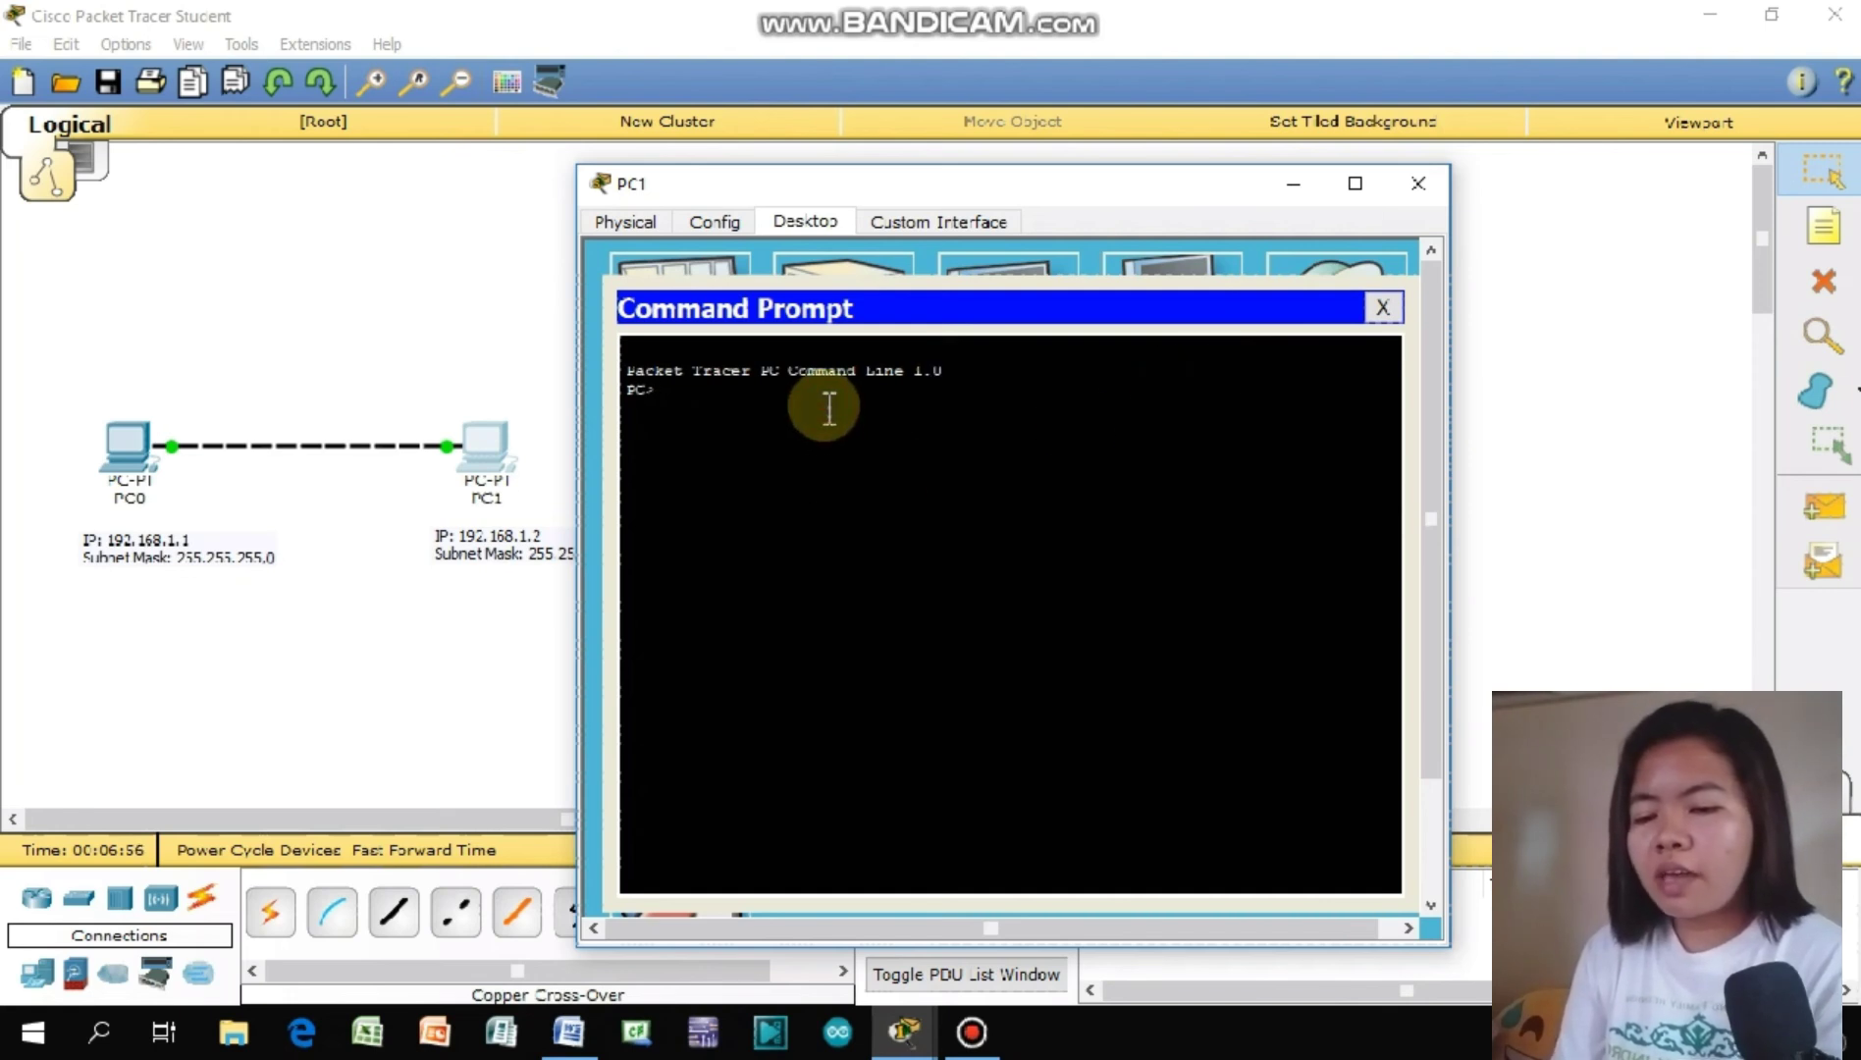
{"action": "type", "text": "ng"}
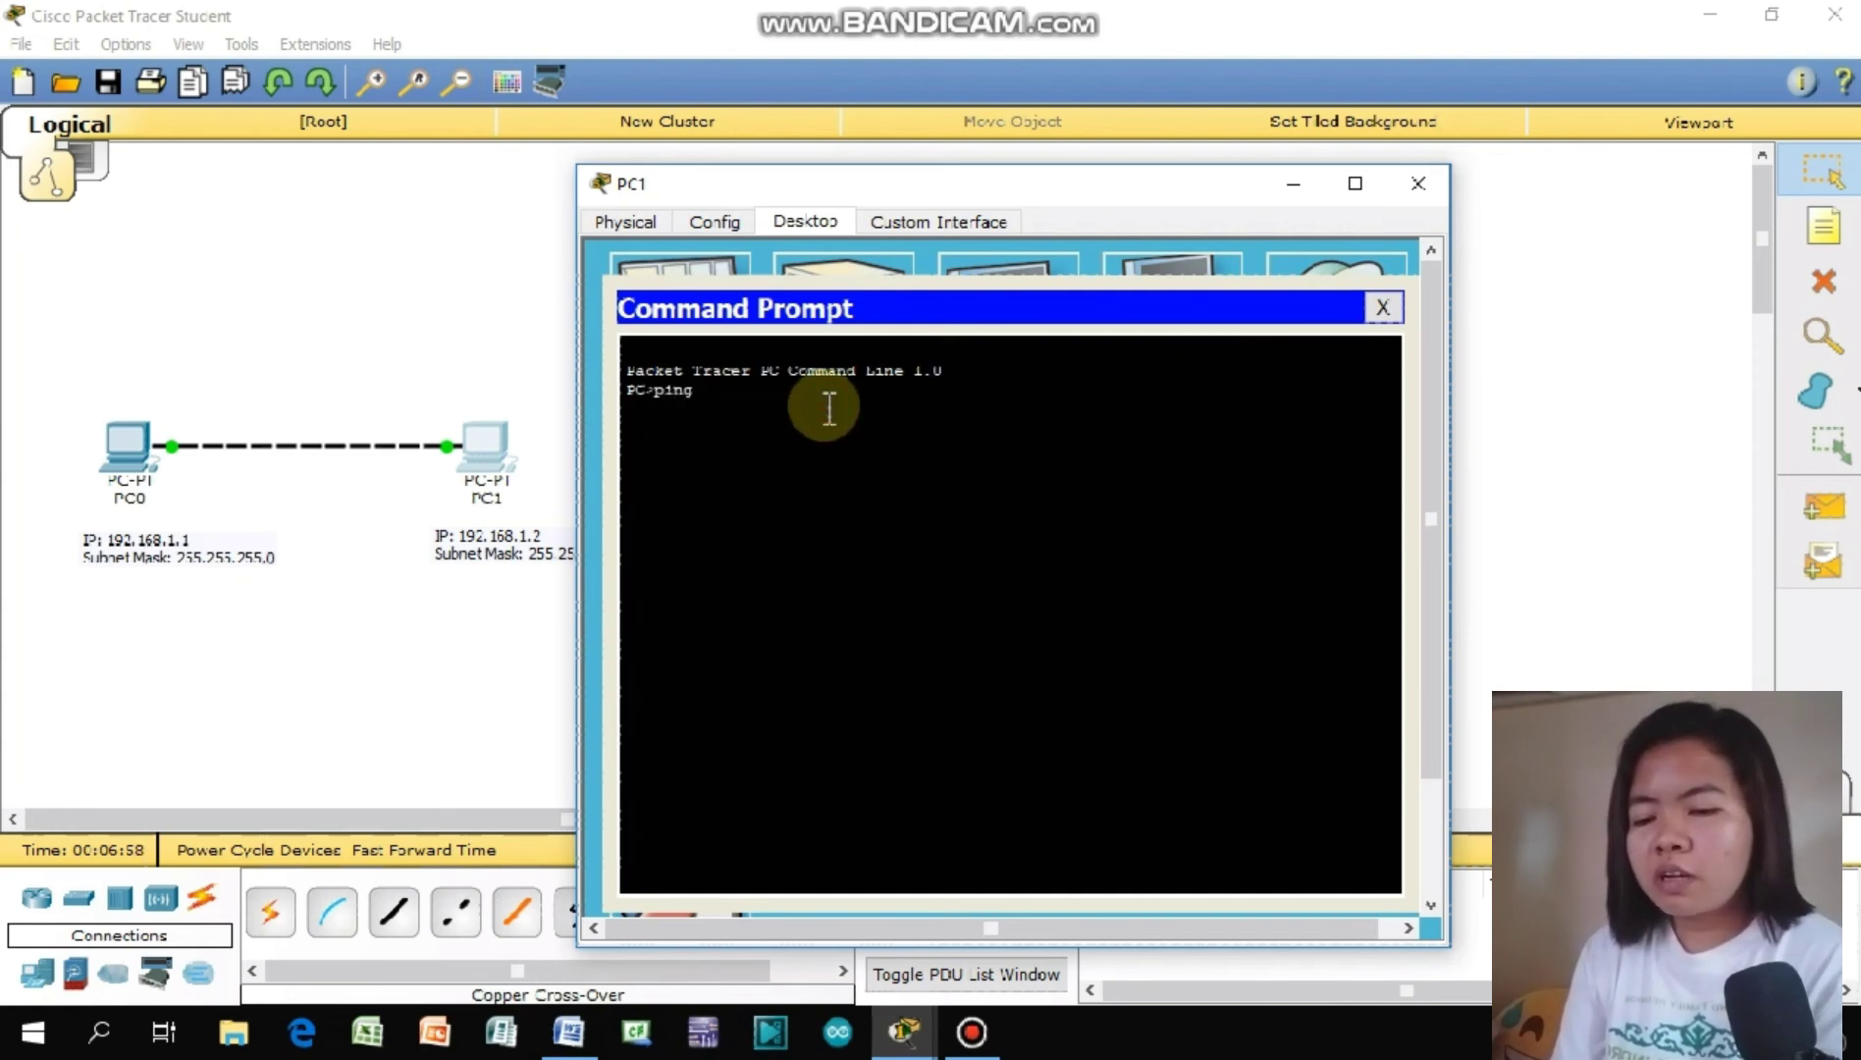
{"action": "type", "text": " 1"}
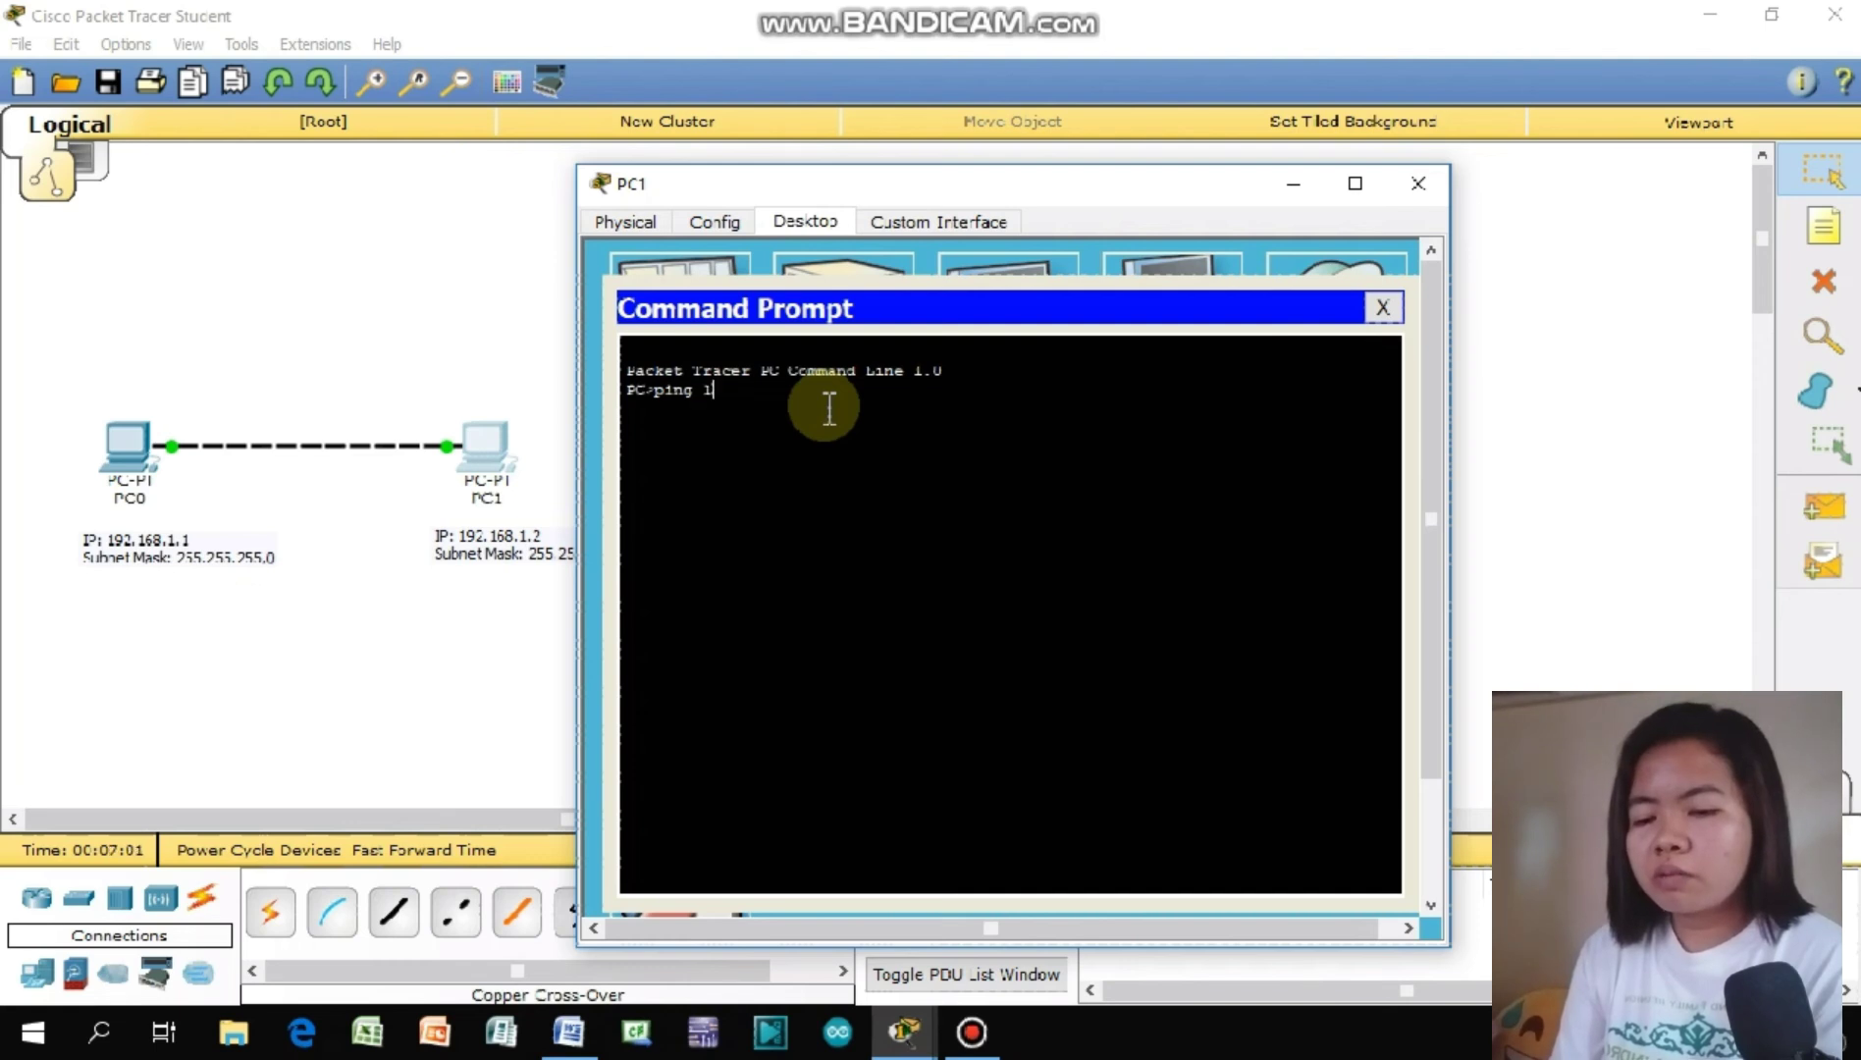
{"action": "type", "text": "92"}
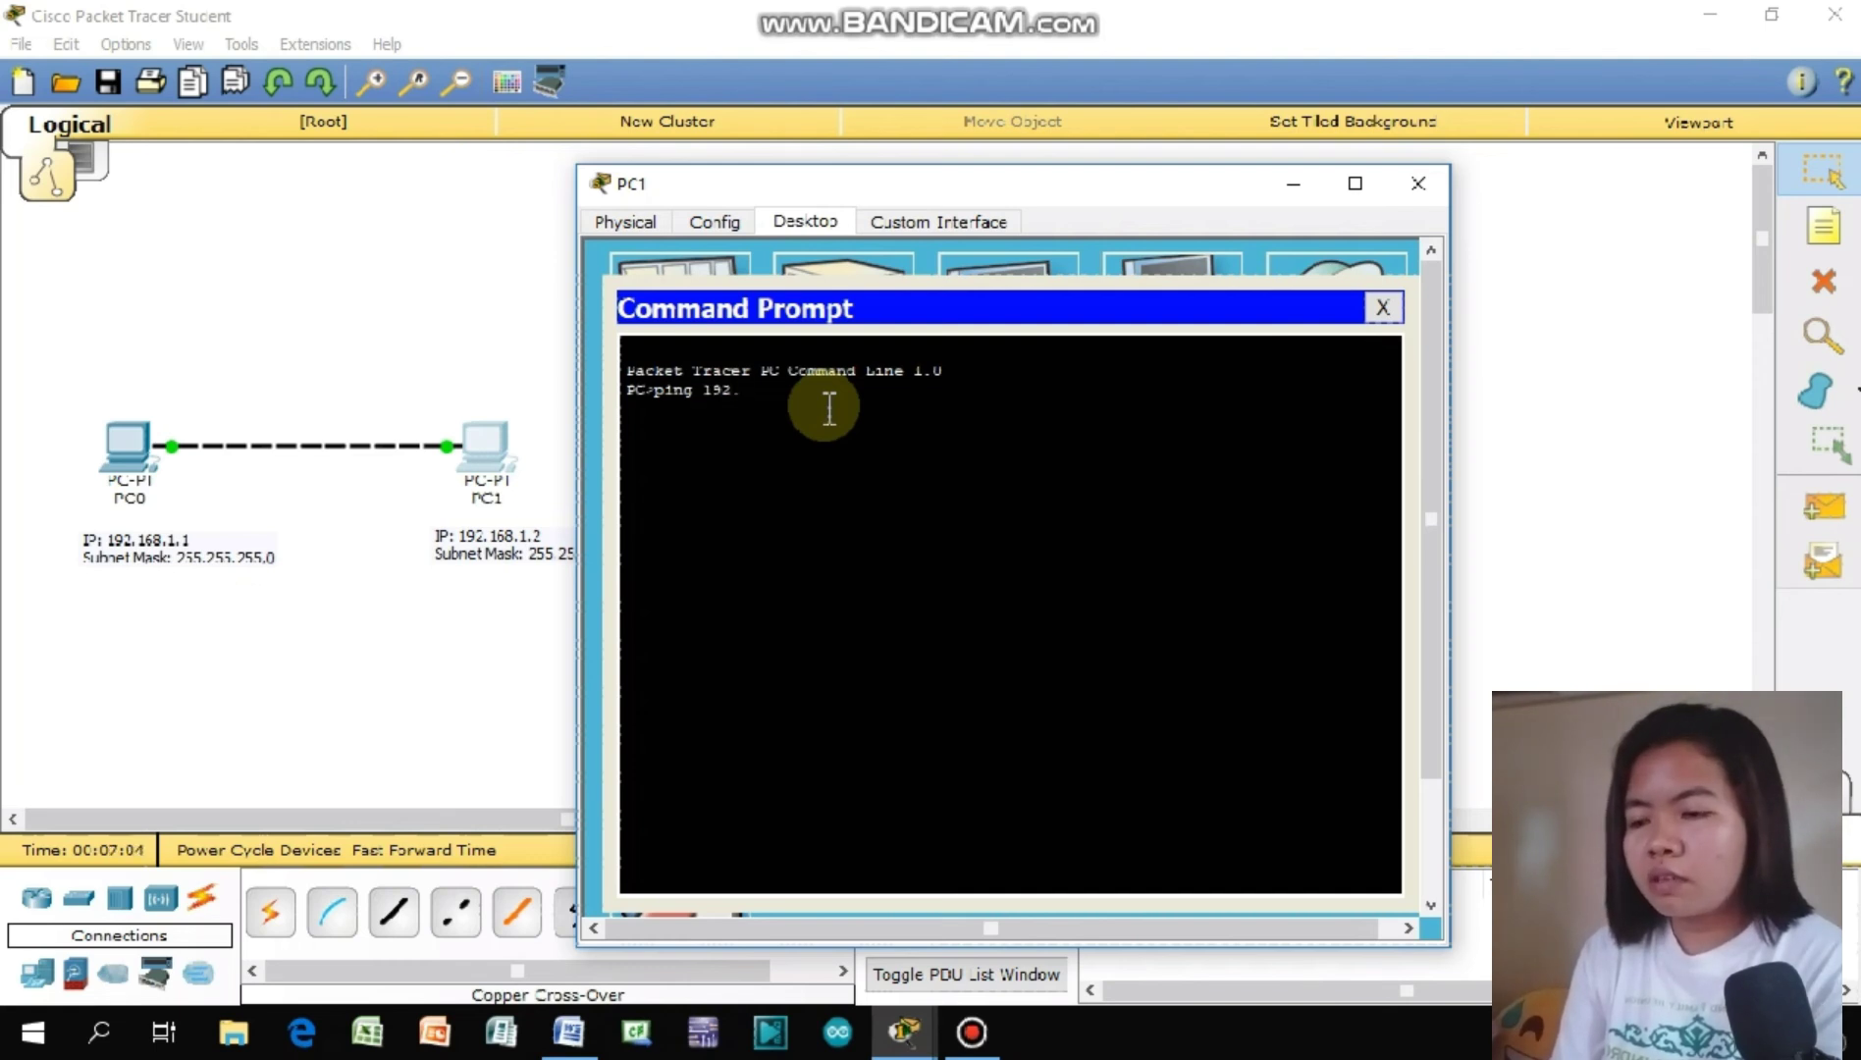
{"action": "type", "text": ".168"}
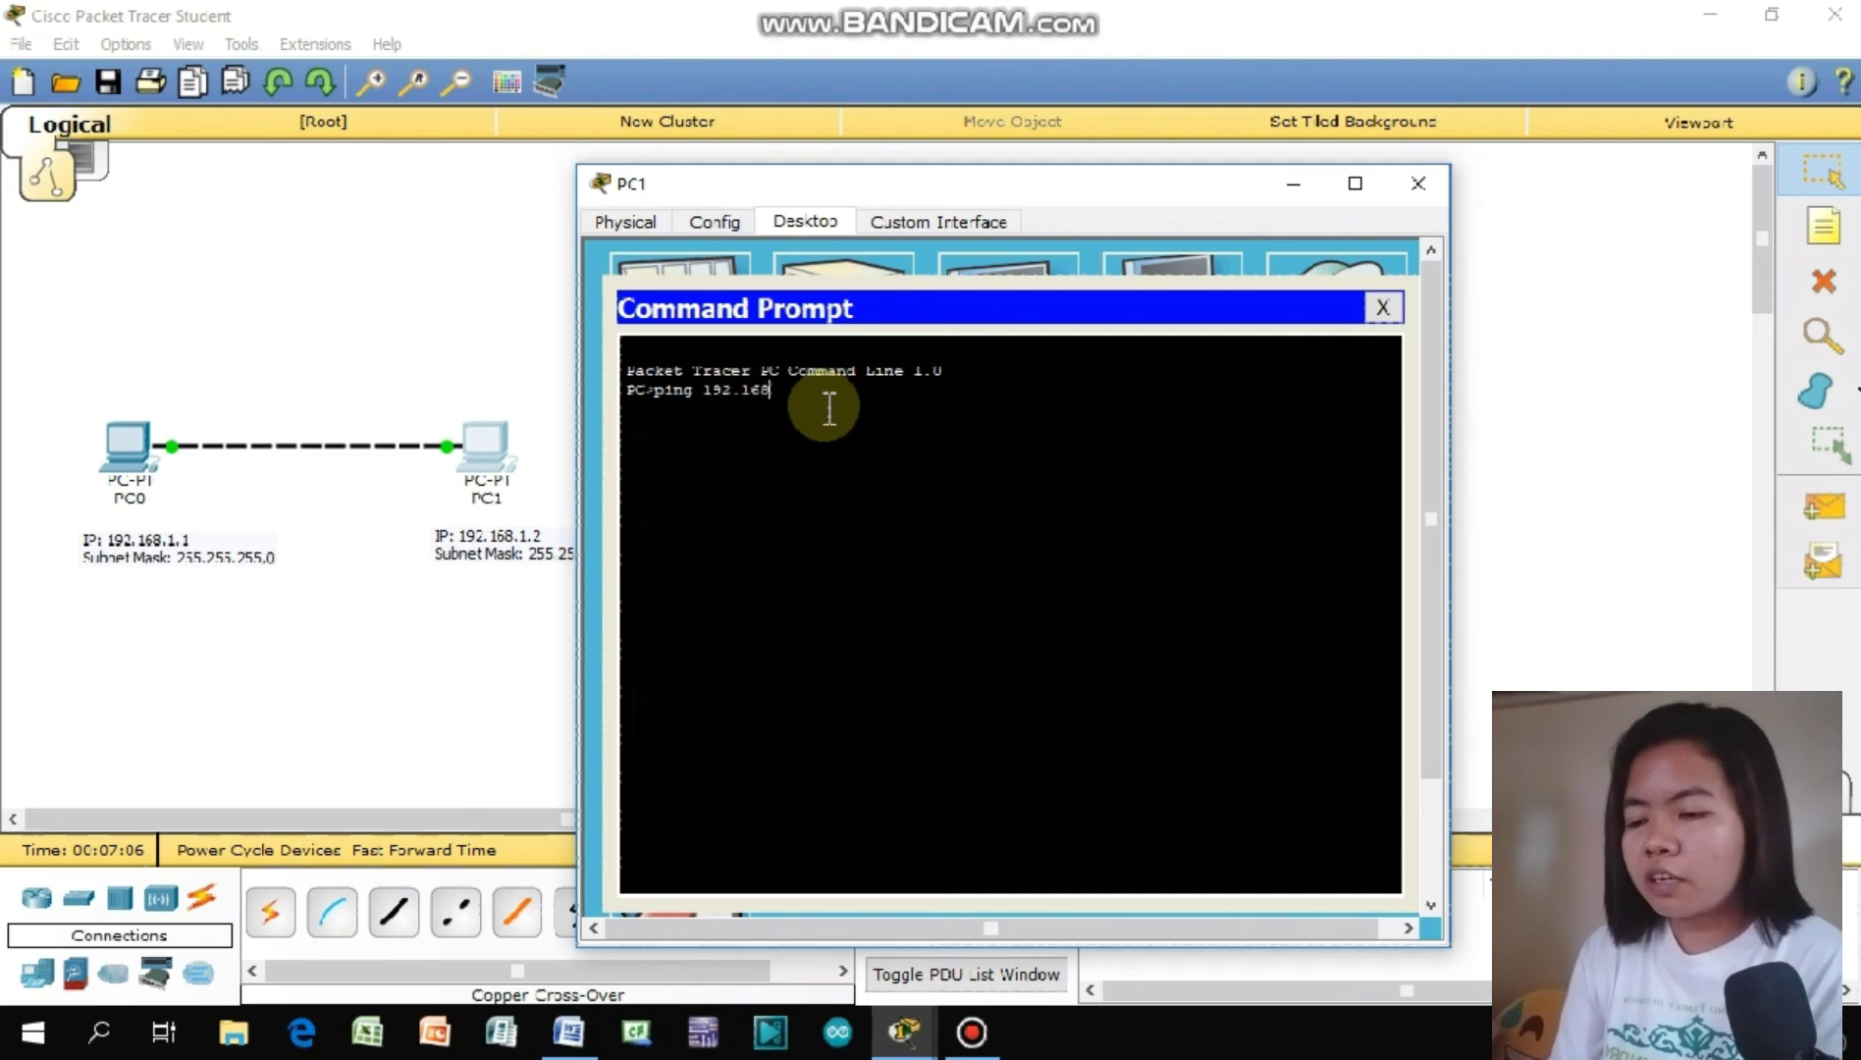
{"action": "type", "text": ".1"}
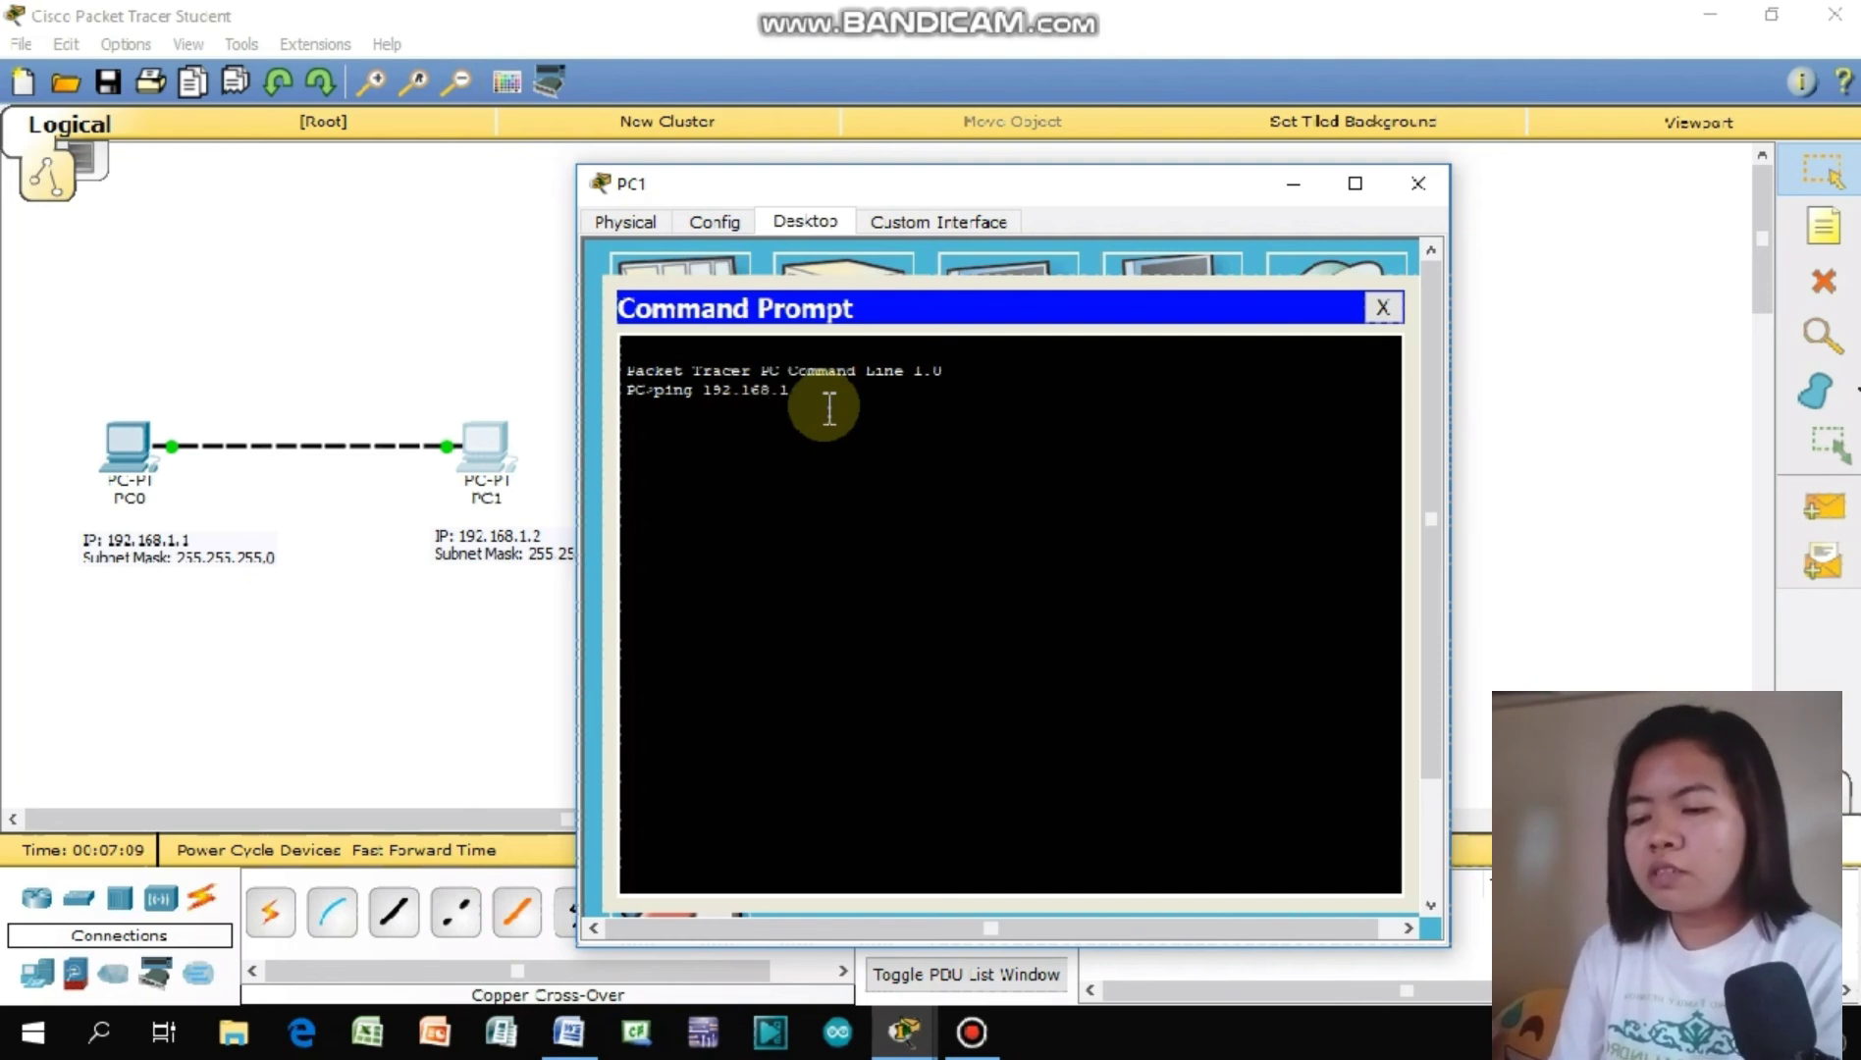
{"action": "type", "text": ".1"}
{"action": "key", "text": "Return"}
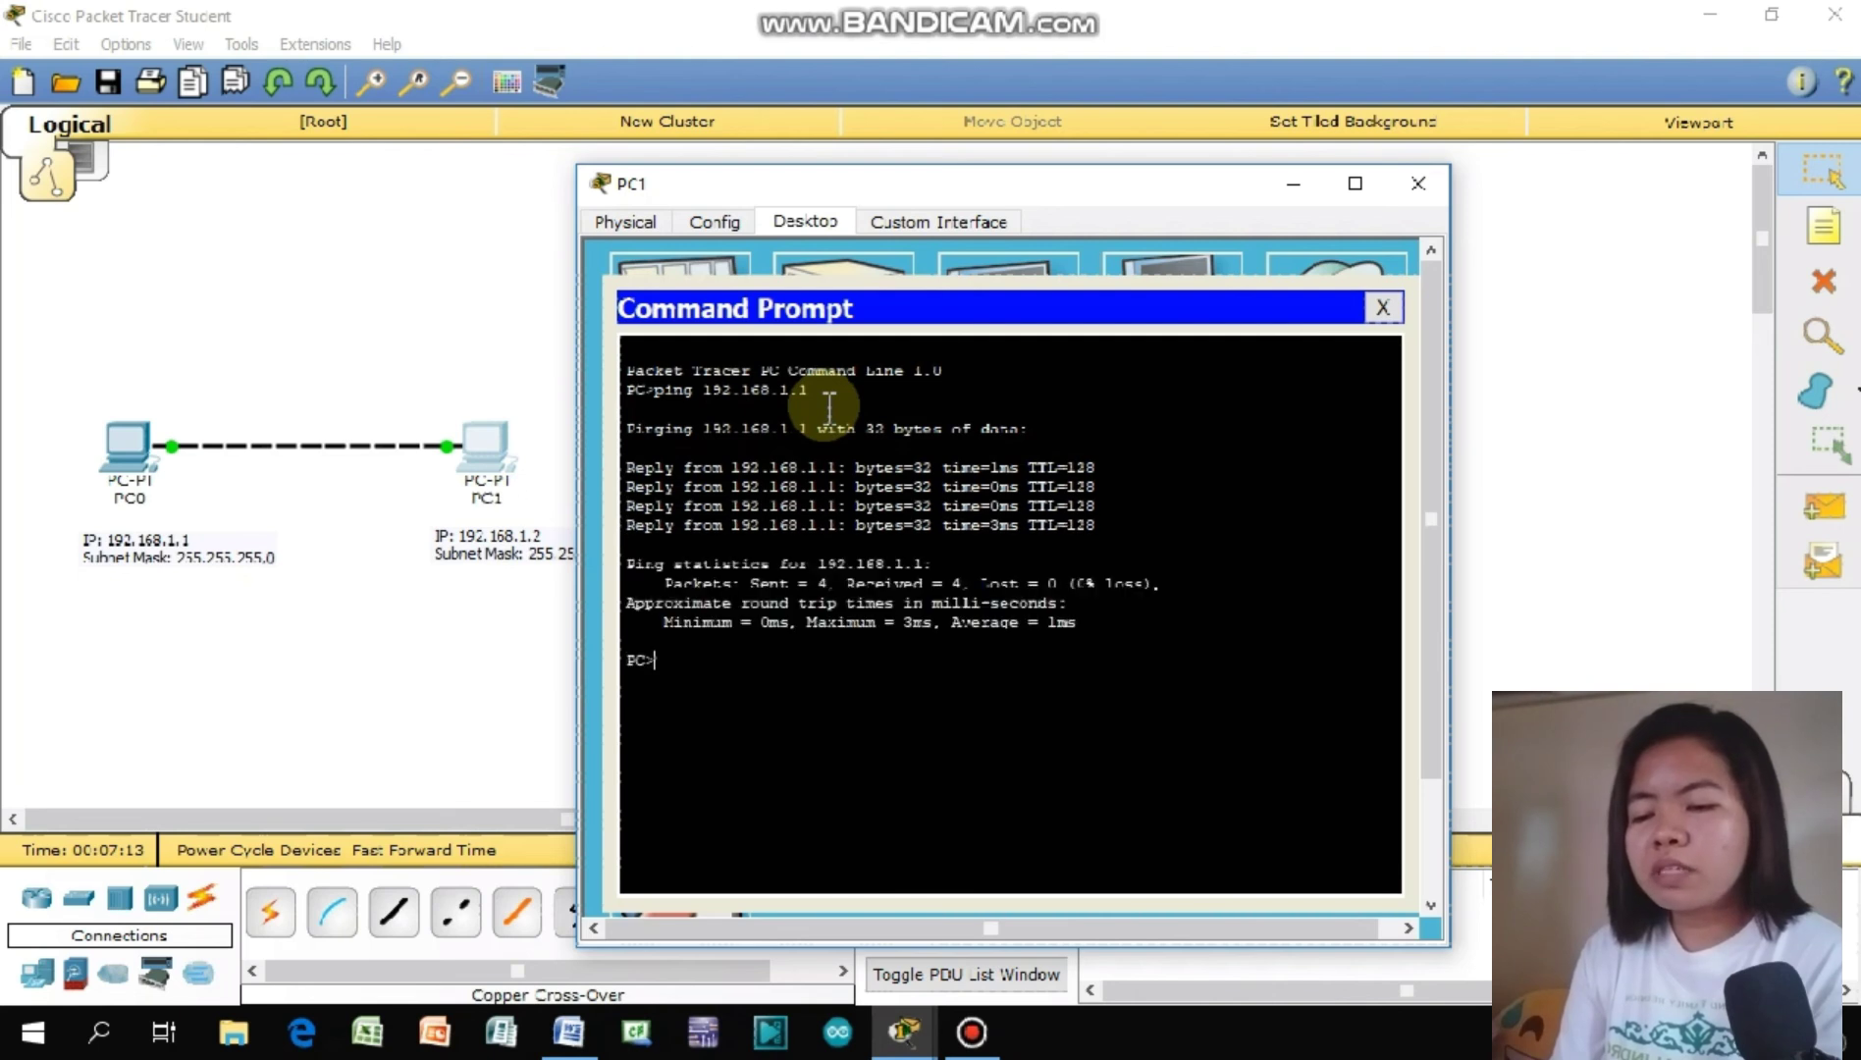
{"action": "left_click_drag", "start_coordinate": [829, 406], "coordinate": [818, 553]}
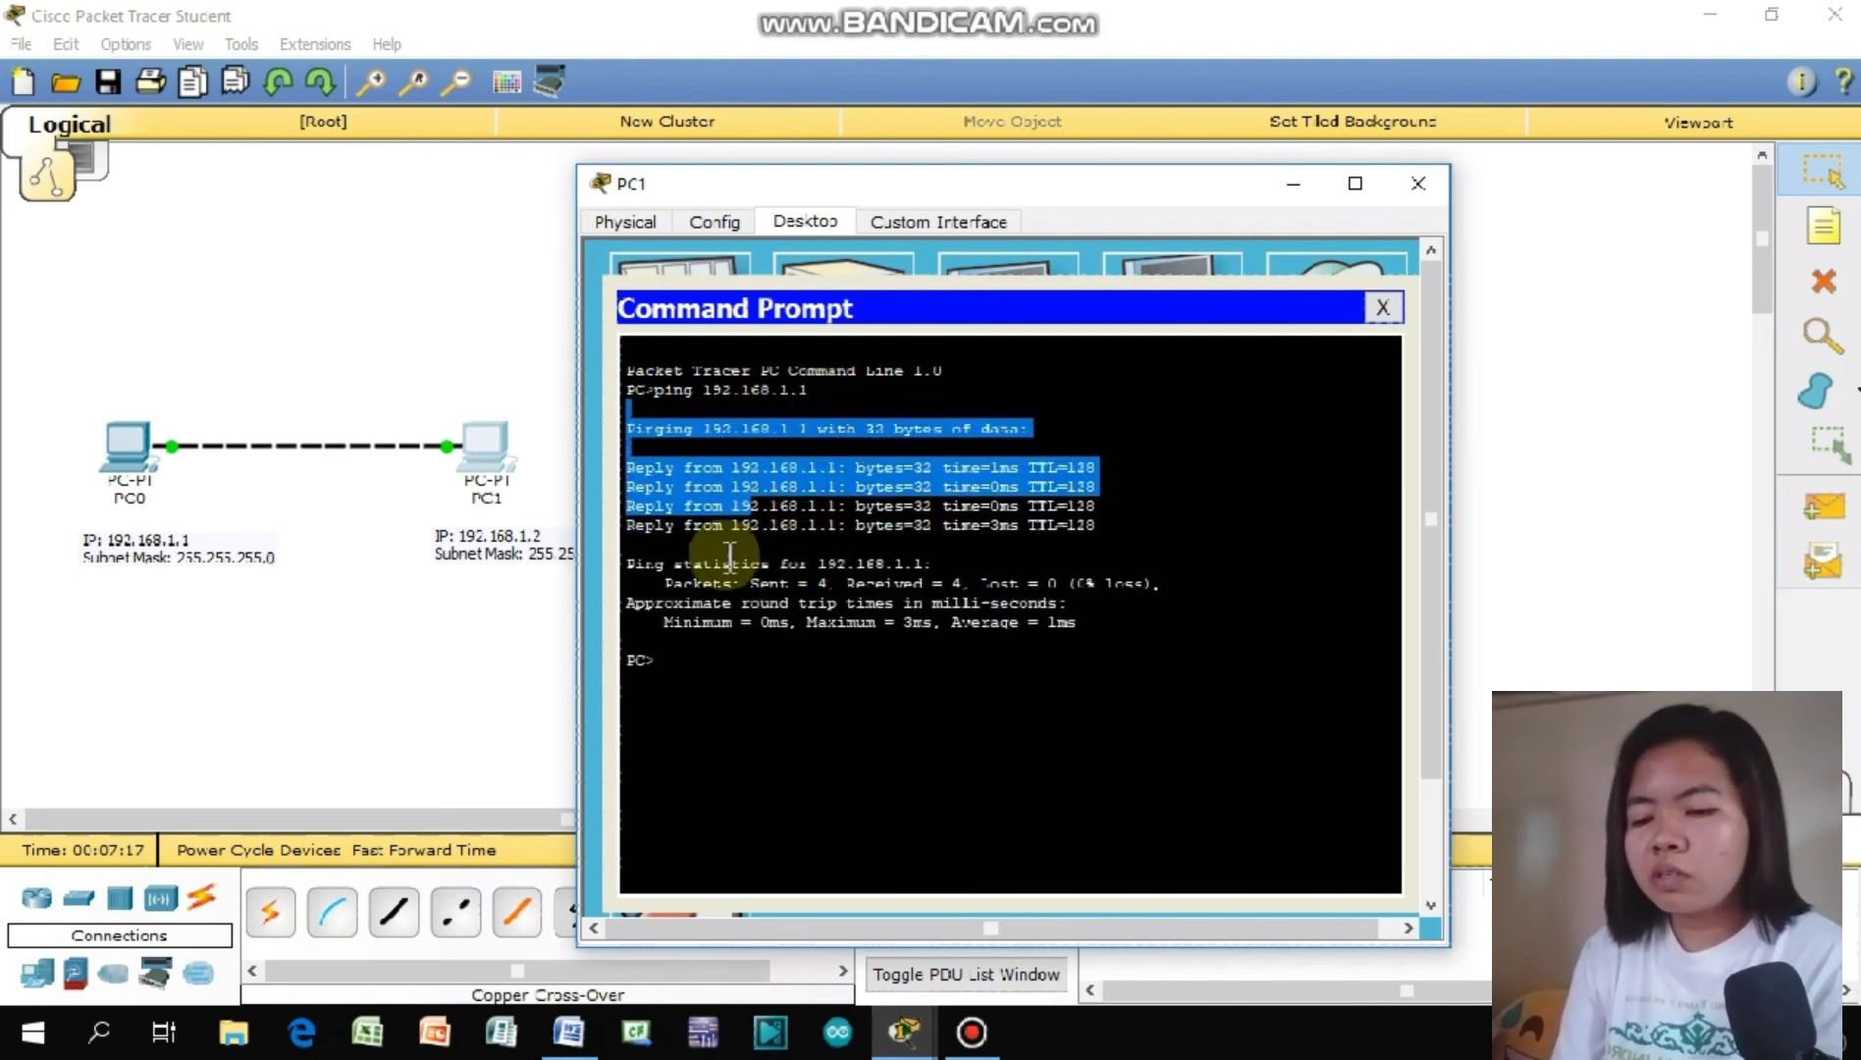
Step: Examine the four ping replies and the packet loss statistics in PC1's Command Prompt, and close the PC1 device window
{"action": "left_click", "coordinate": [642, 452]}
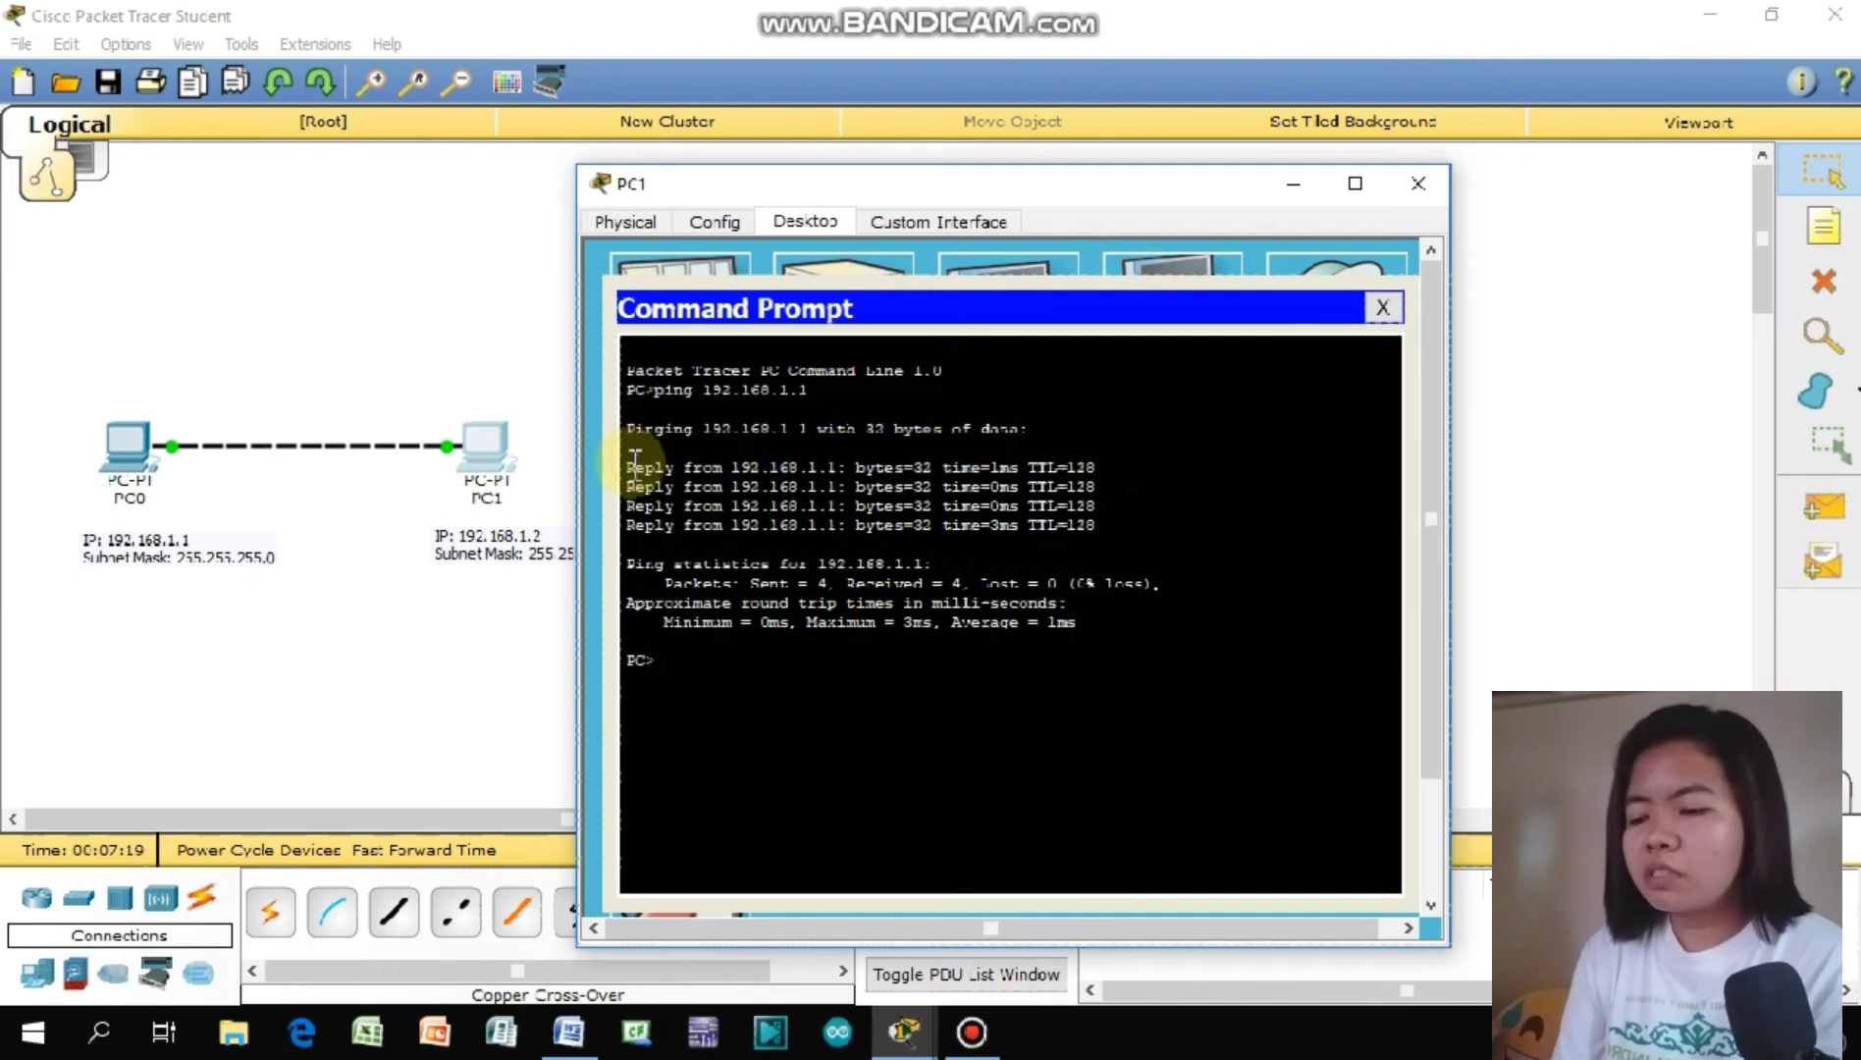
{"action": "left_click_drag", "start_coordinate": [629, 460], "coordinate": [1109, 527]}
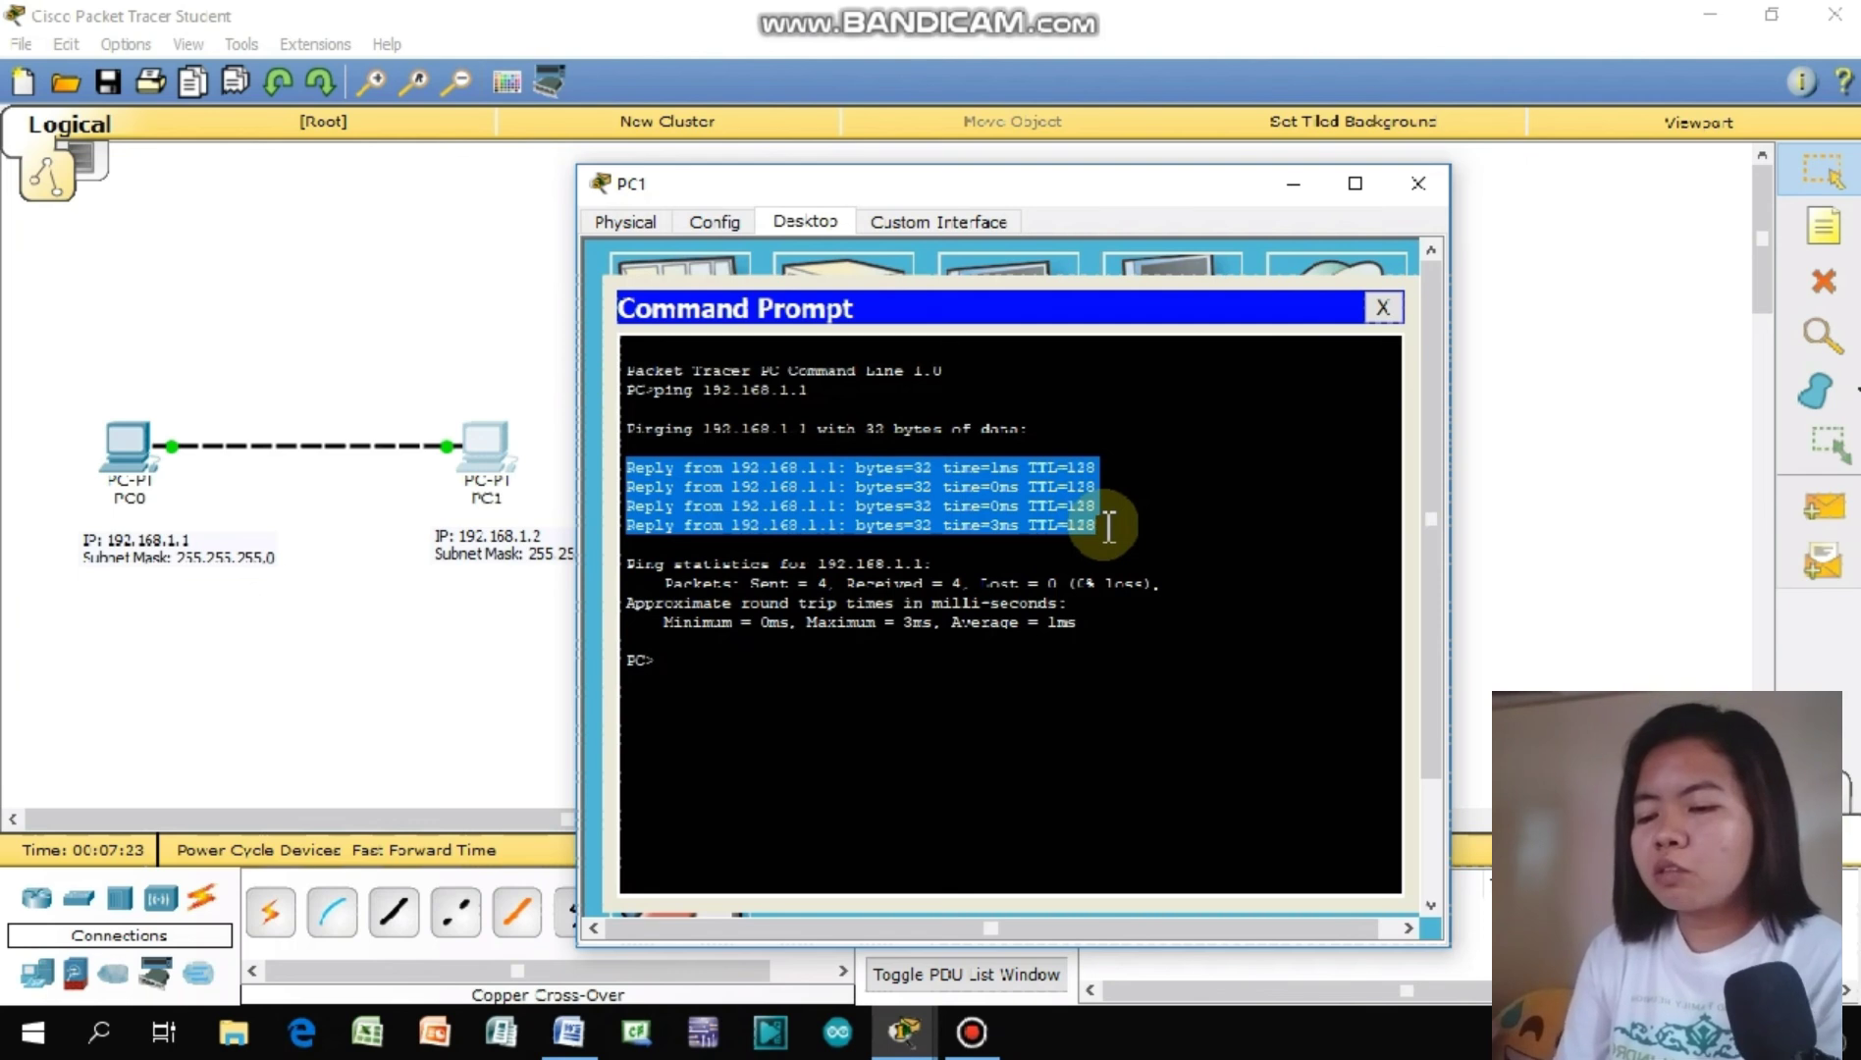
{"action": "left_click", "coordinate": [1021, 658]}
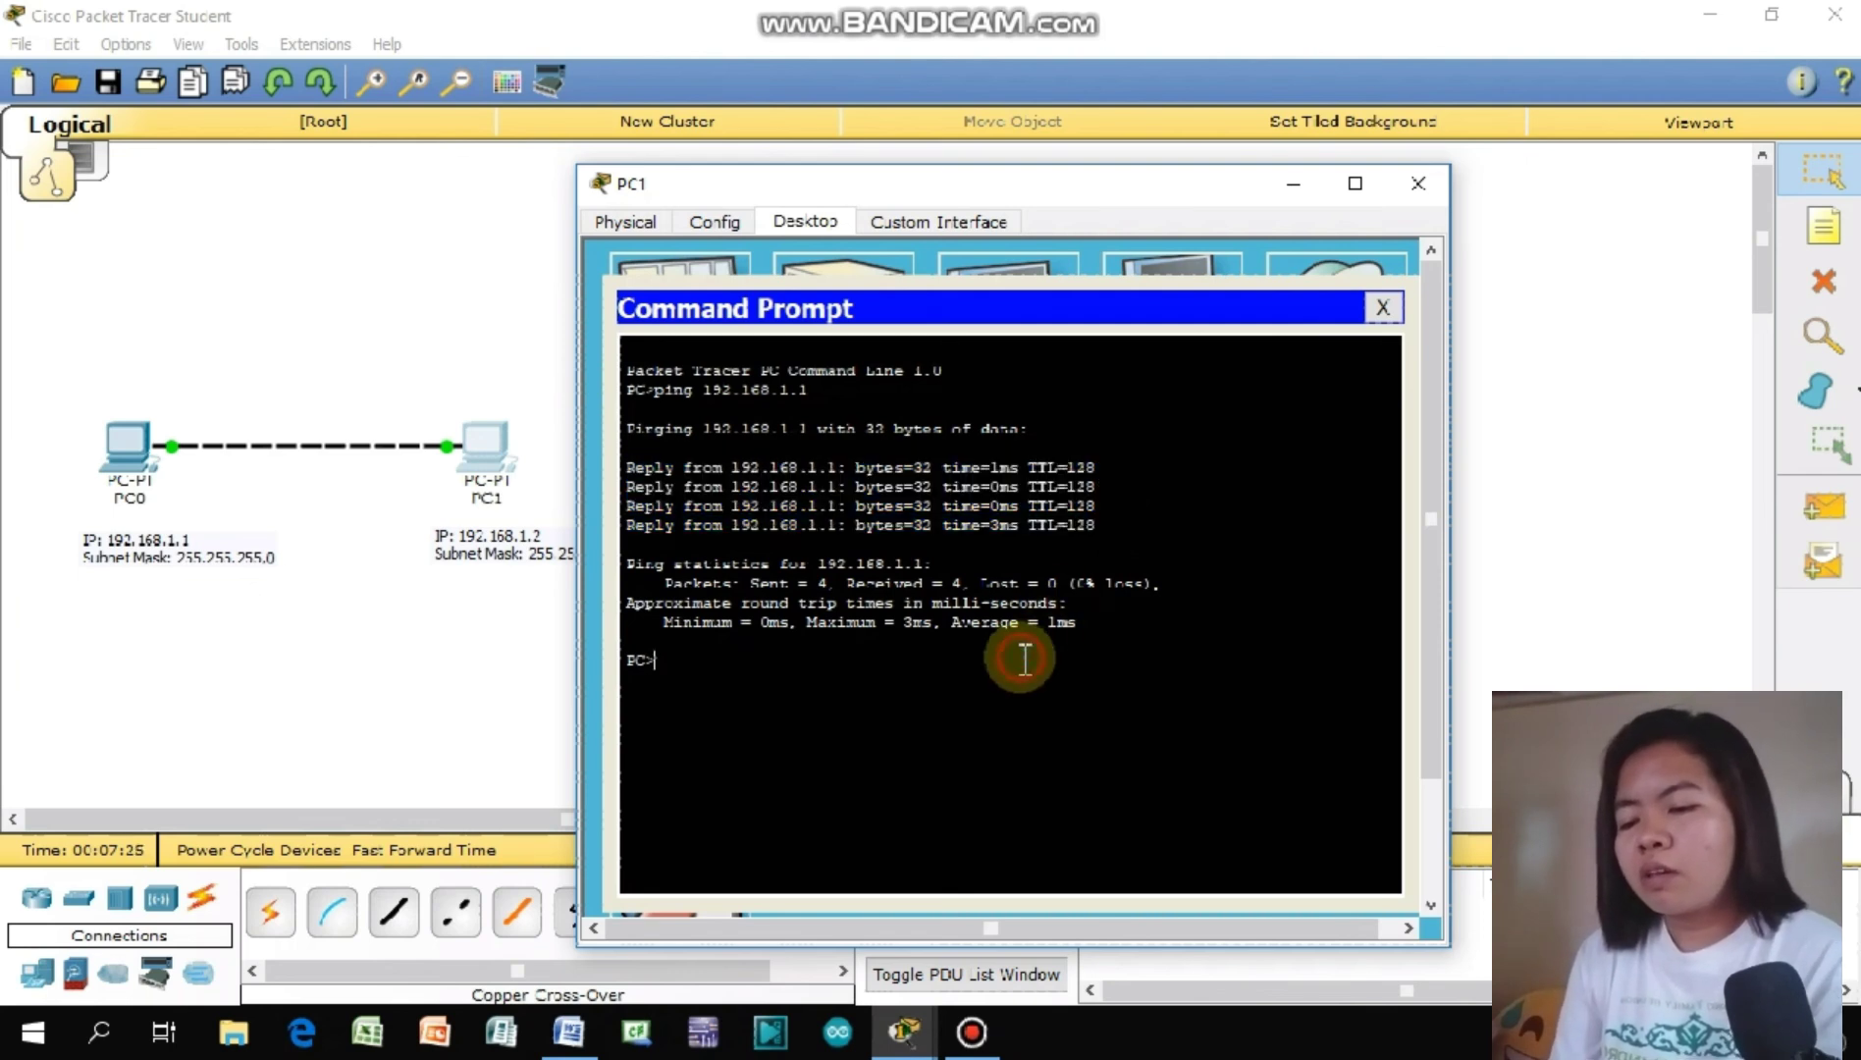
{"action": "left_click_drag", "start_coordinate": [982, 583], "coordinate": [1058, 585]}
{"action": "left_click", "coordinate": [1046, 629]}
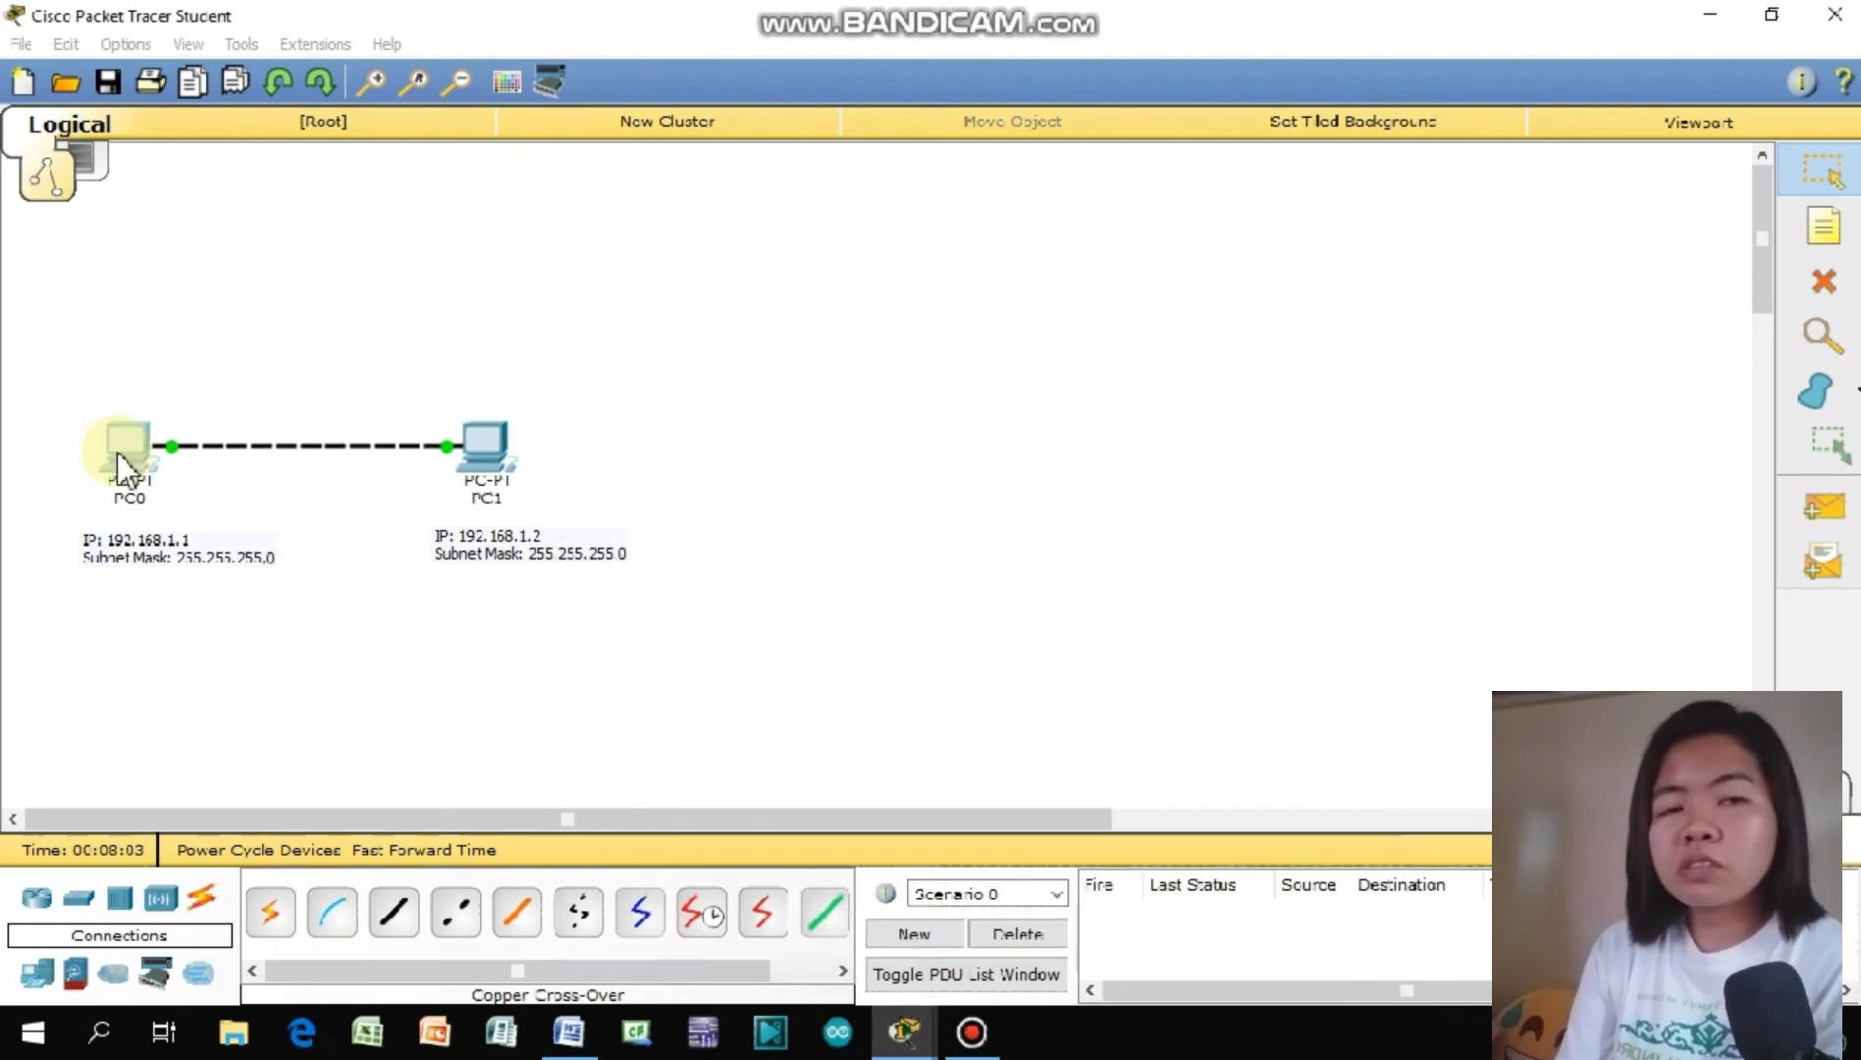
Step: Test the connection to PC1 by running ping 192.168.1.2 in PC0's Command Prompt
{"action": "left_click", "coordinate": [118, 454]}
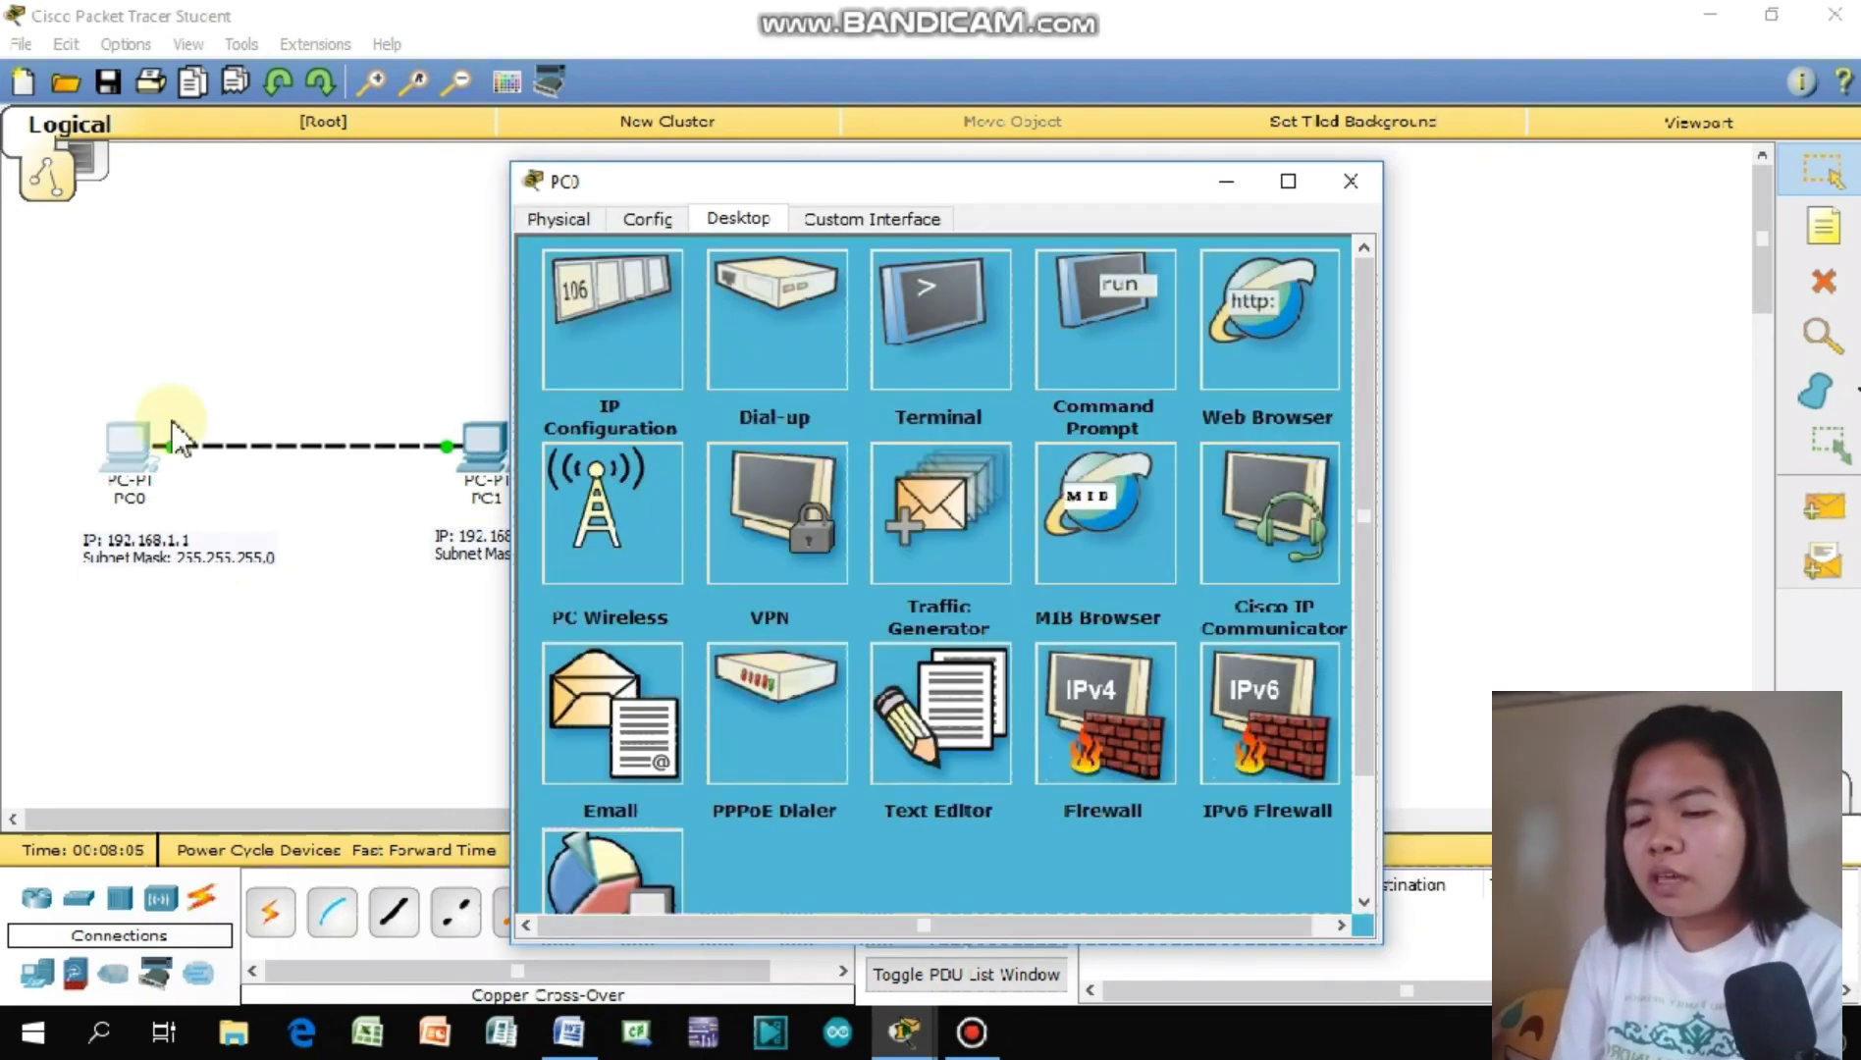
{"action": "left_click", "coordinate": [1111, 315]}
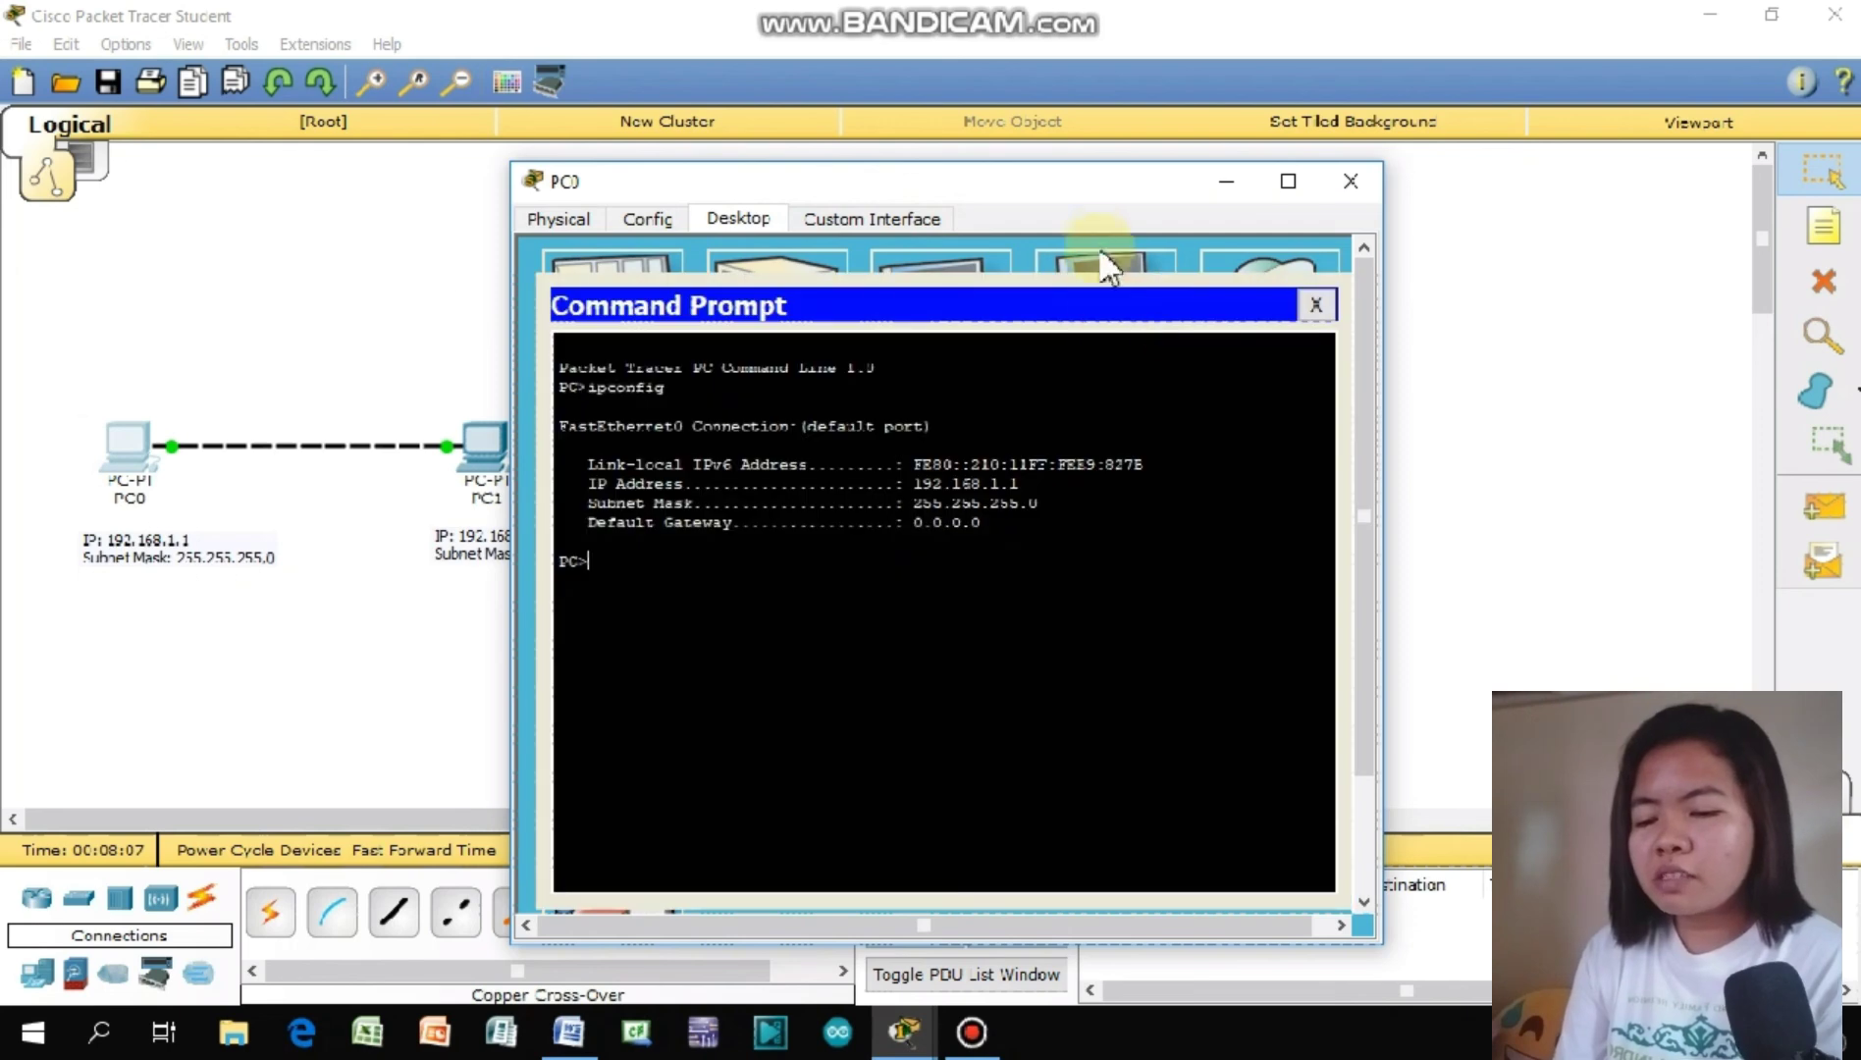
{"action": "left_click_drag", "start_coordinate": [1090, 181], "coordinate": [1250, 167]}
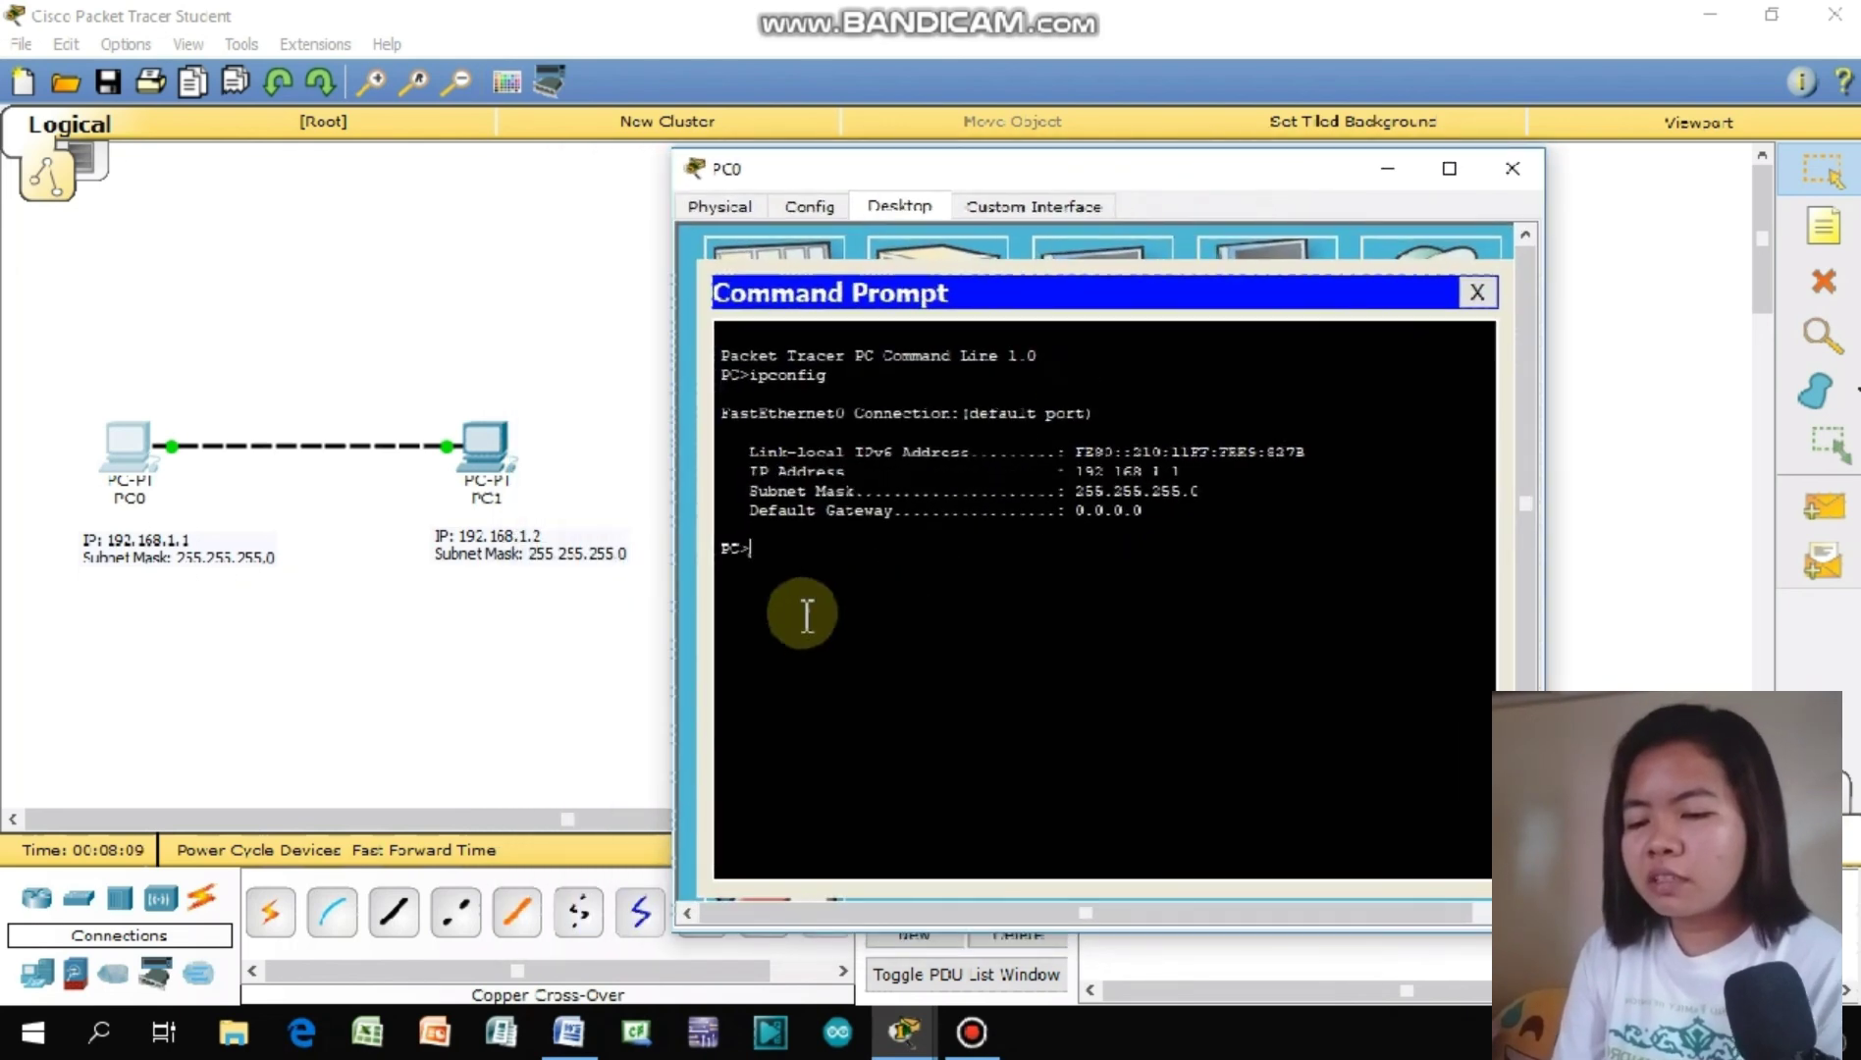
{"action": "type", "text": "ping"}
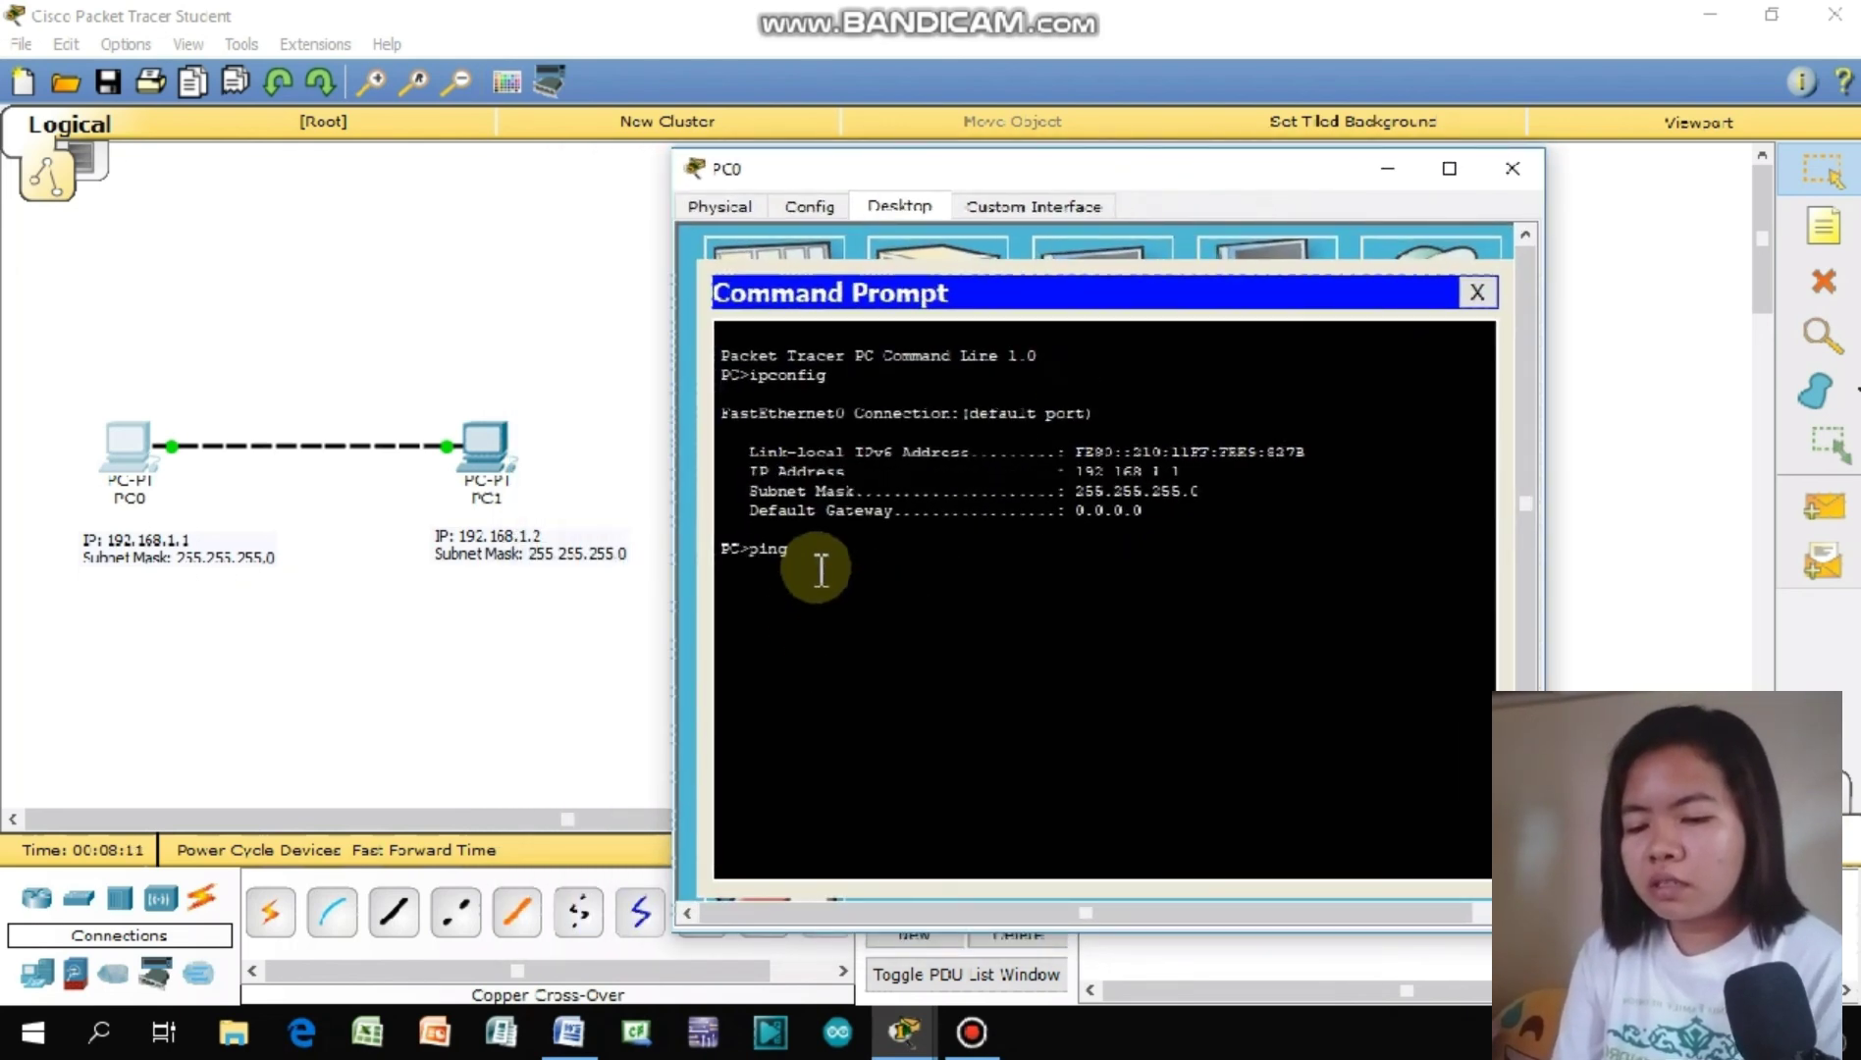
{"action": "type", "text": " 19"}
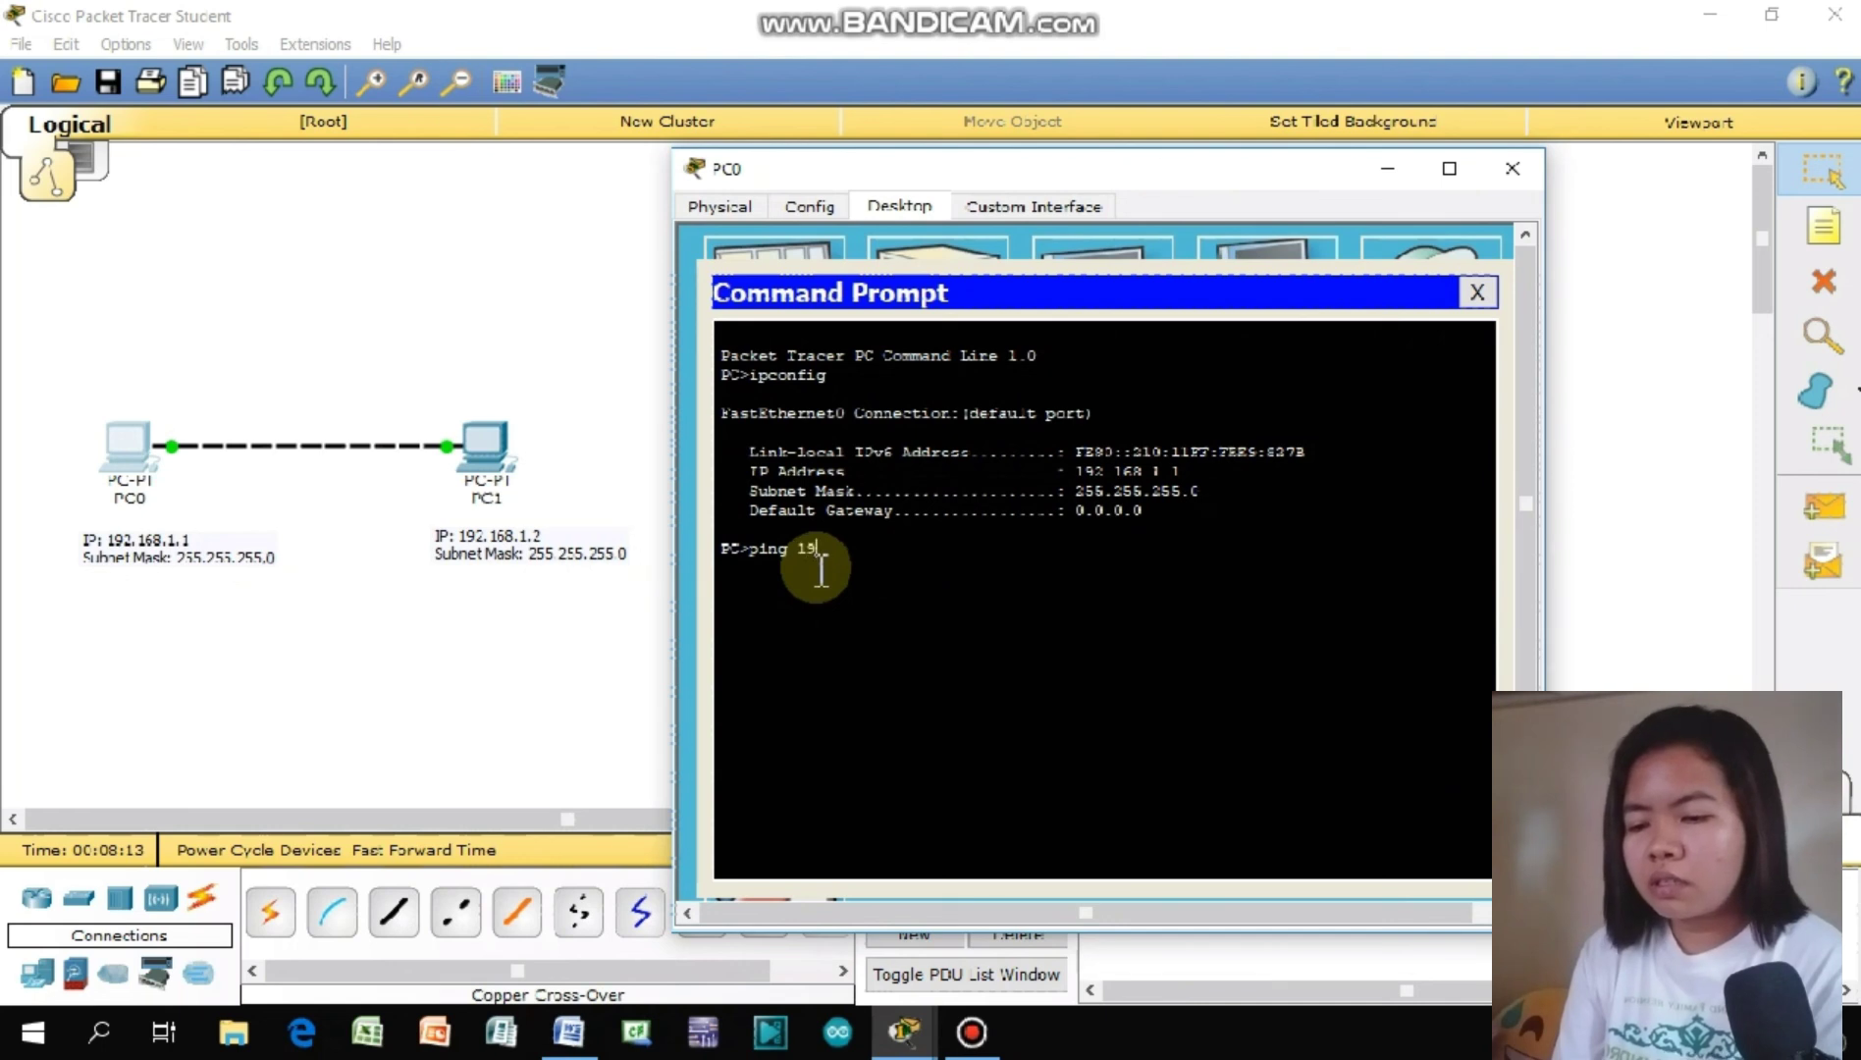
{"action": "type", "text": "2.1"}
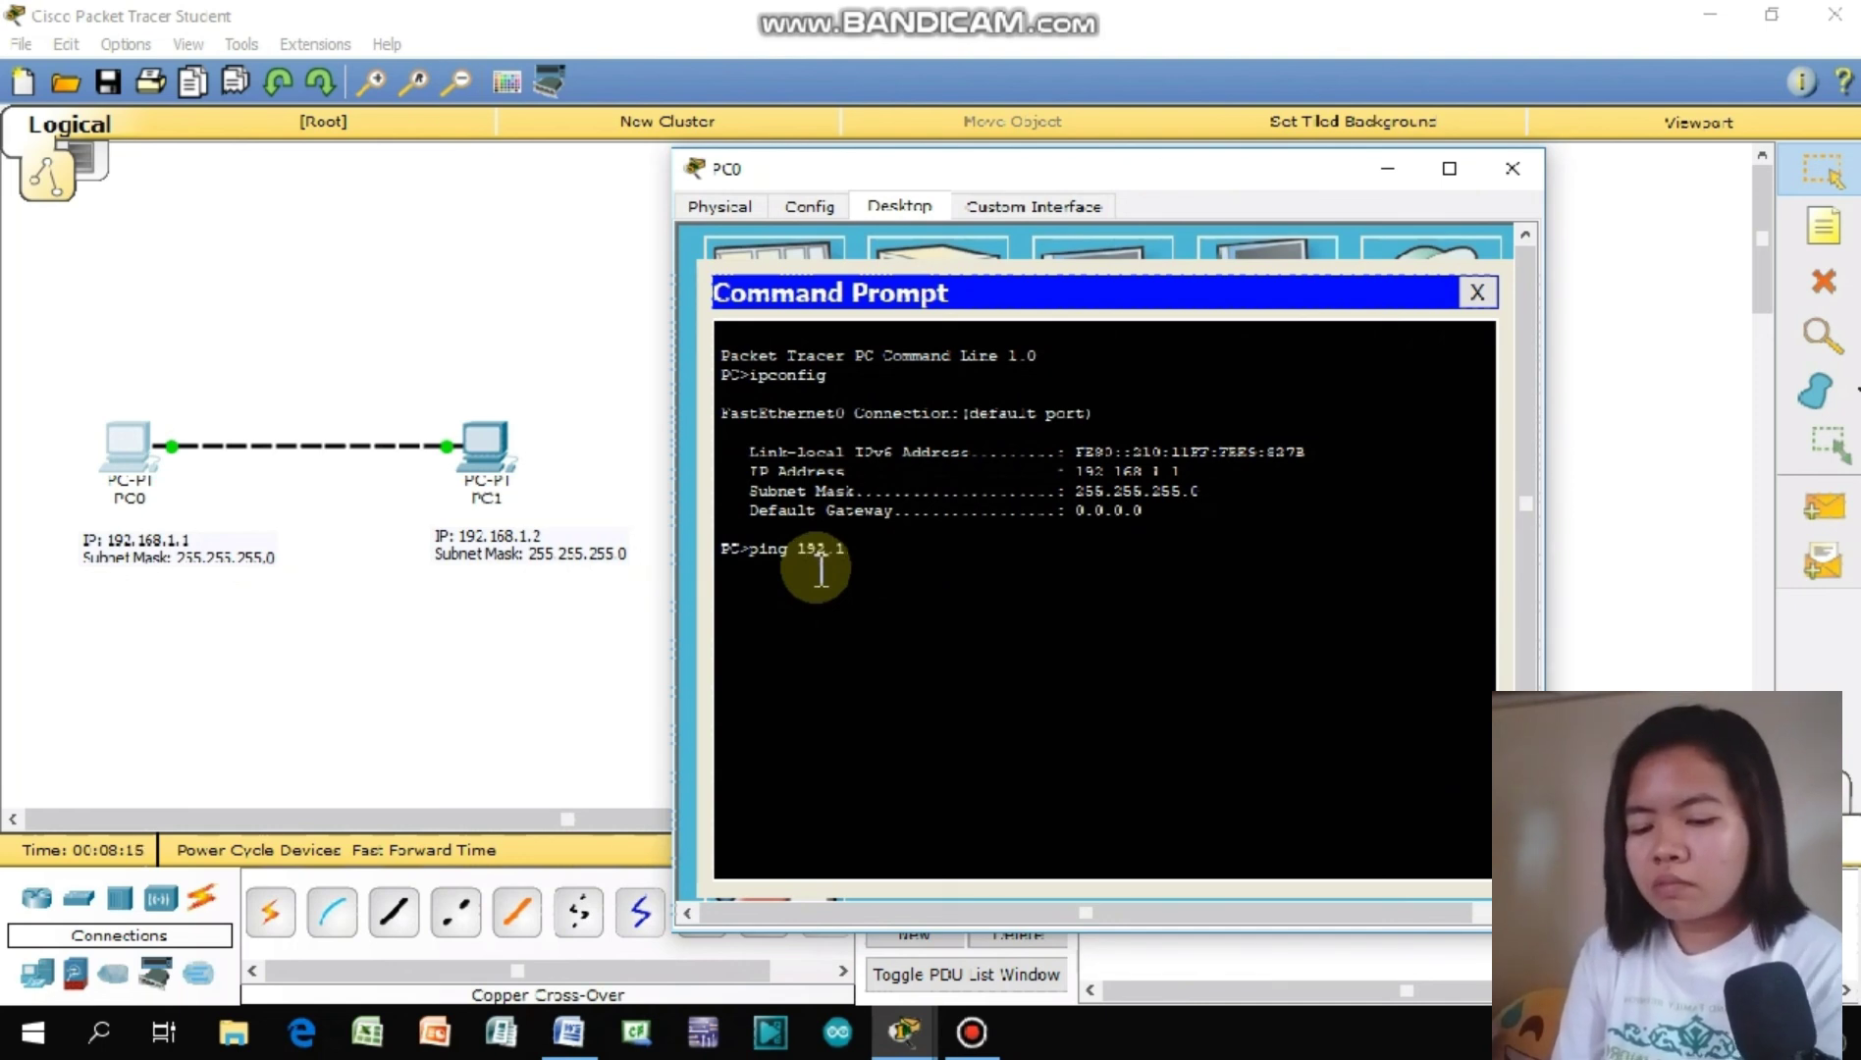
{"action": "type", "text": "68"}
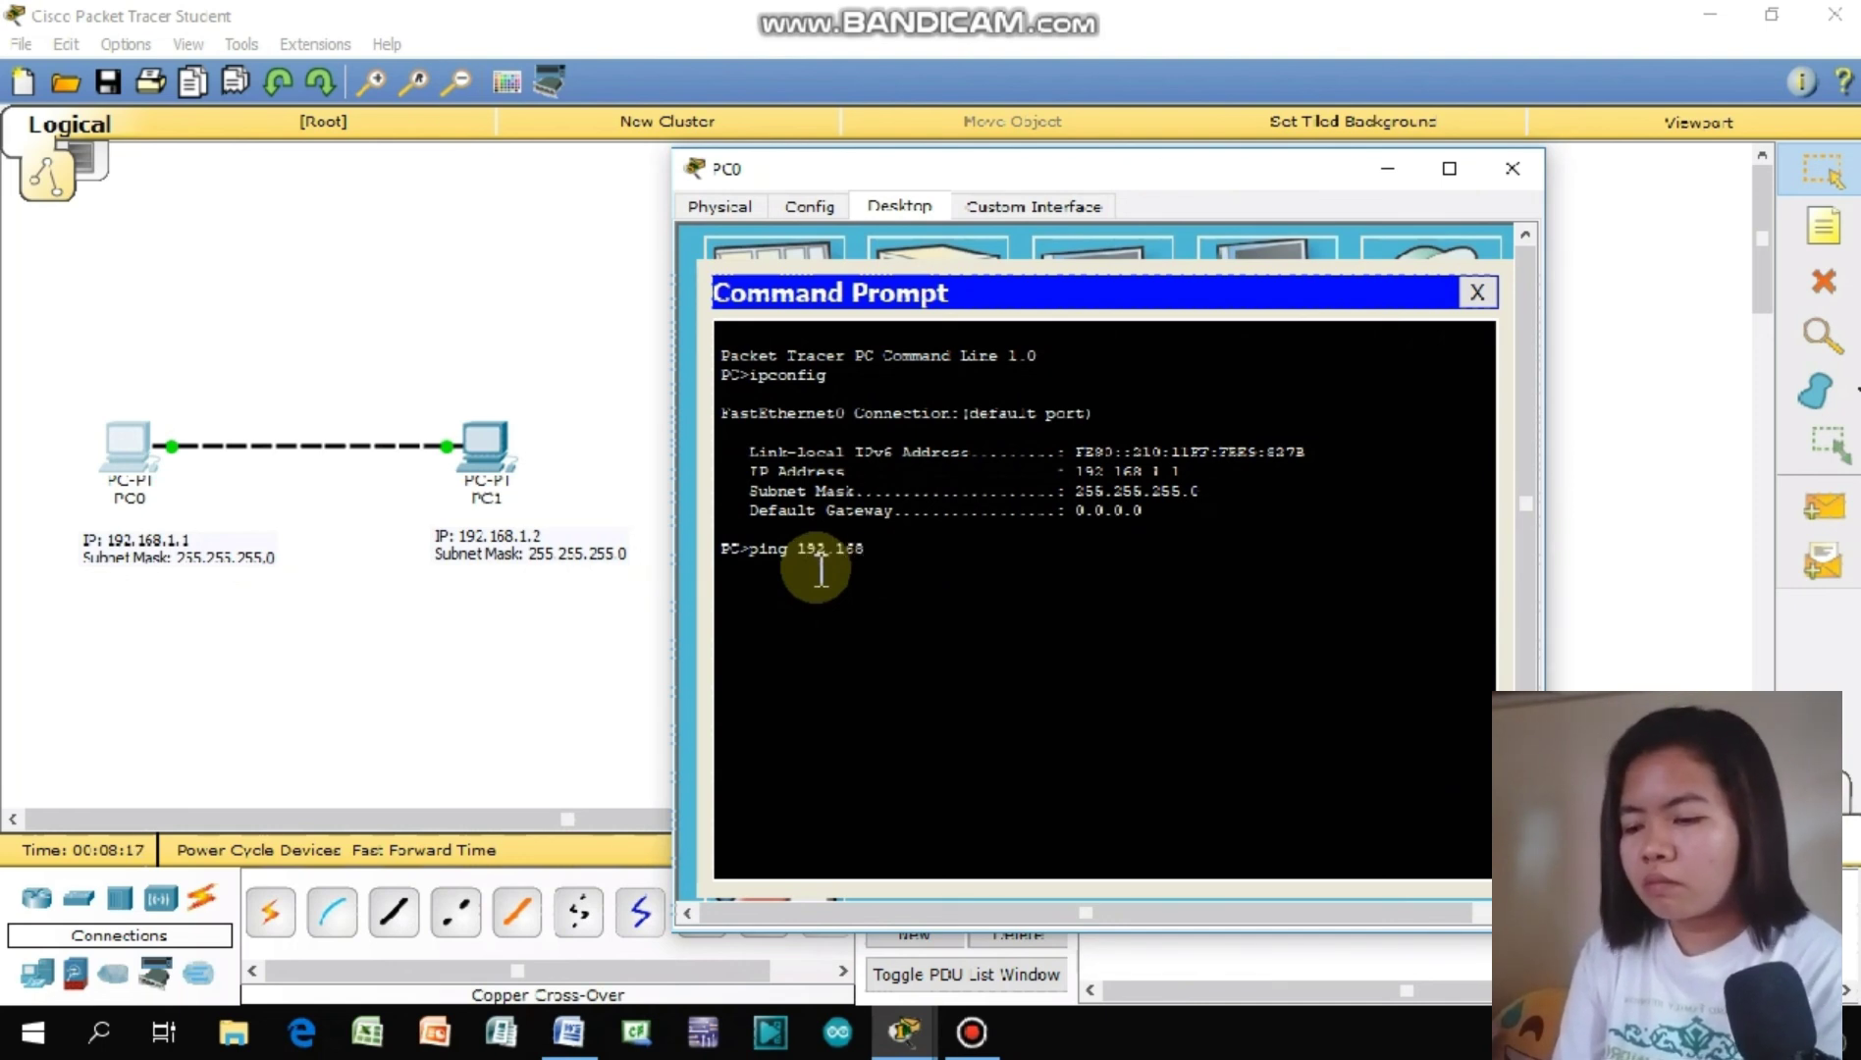
{"action": "type", "text": ".1.2"}
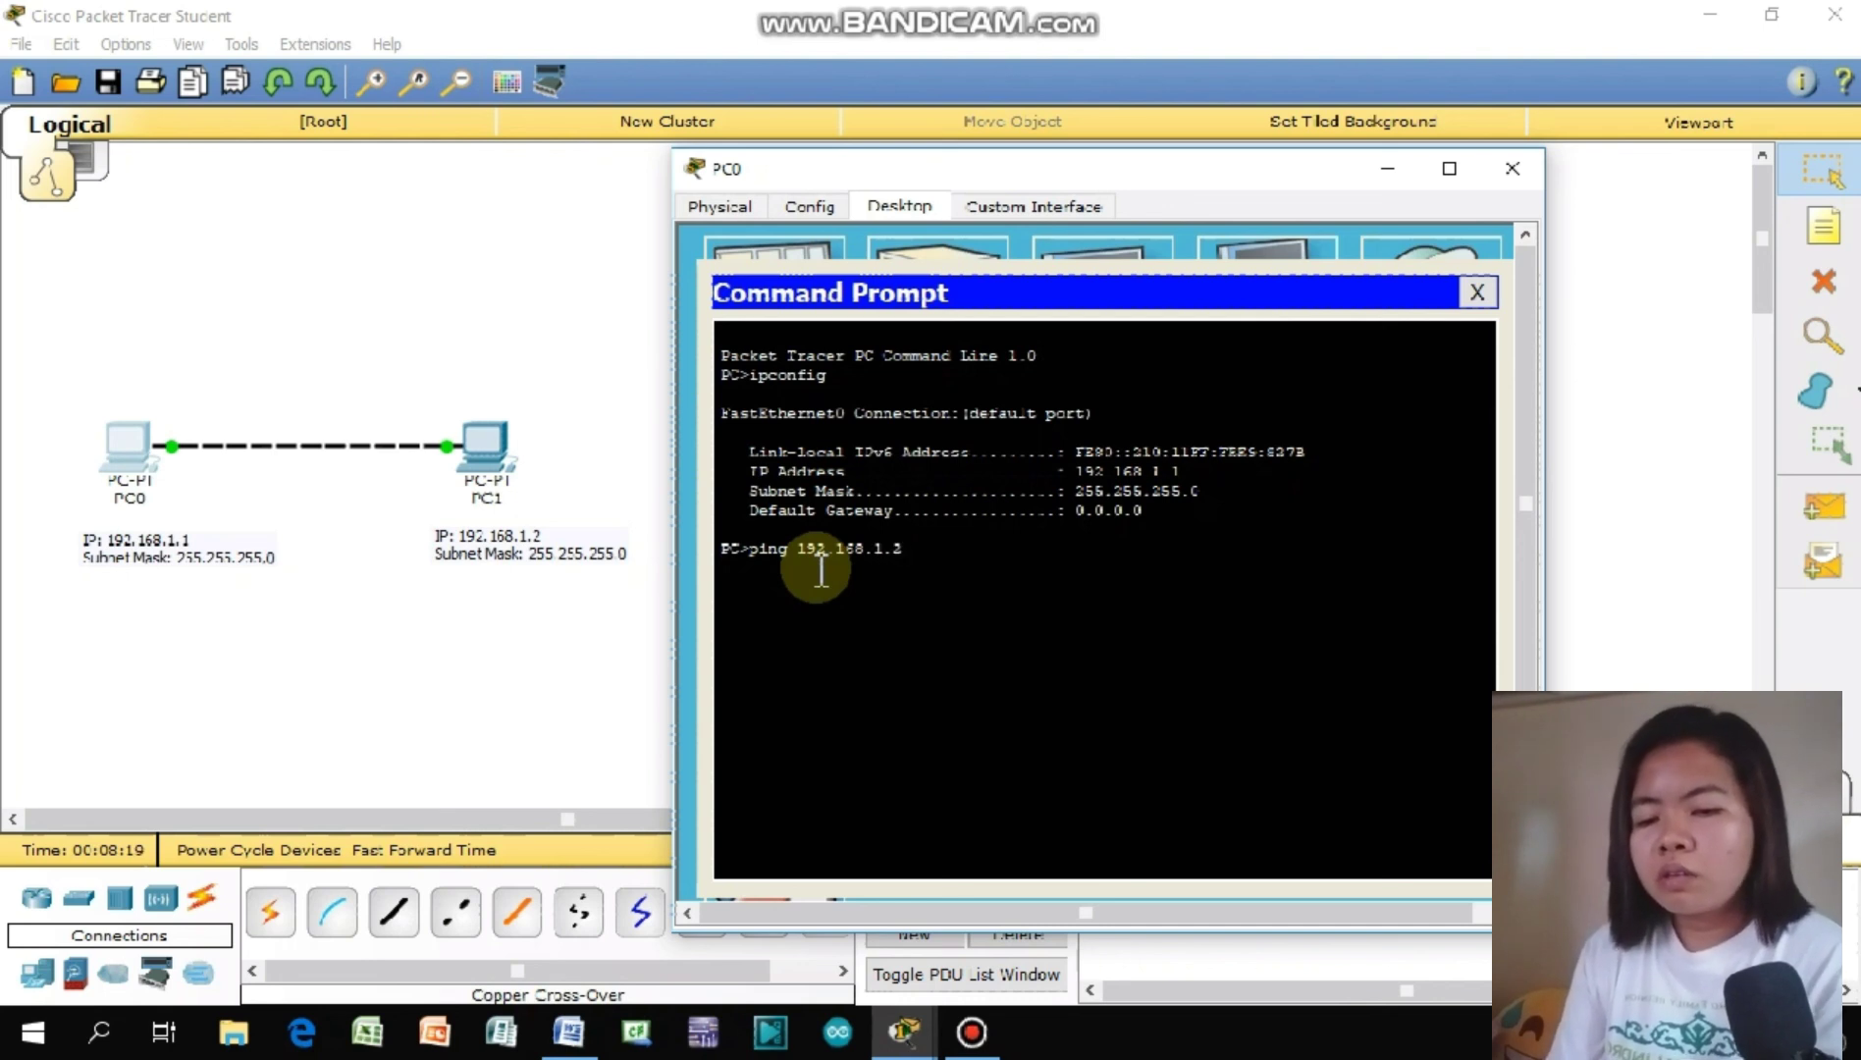
{"action": "key", "text": "Return"}
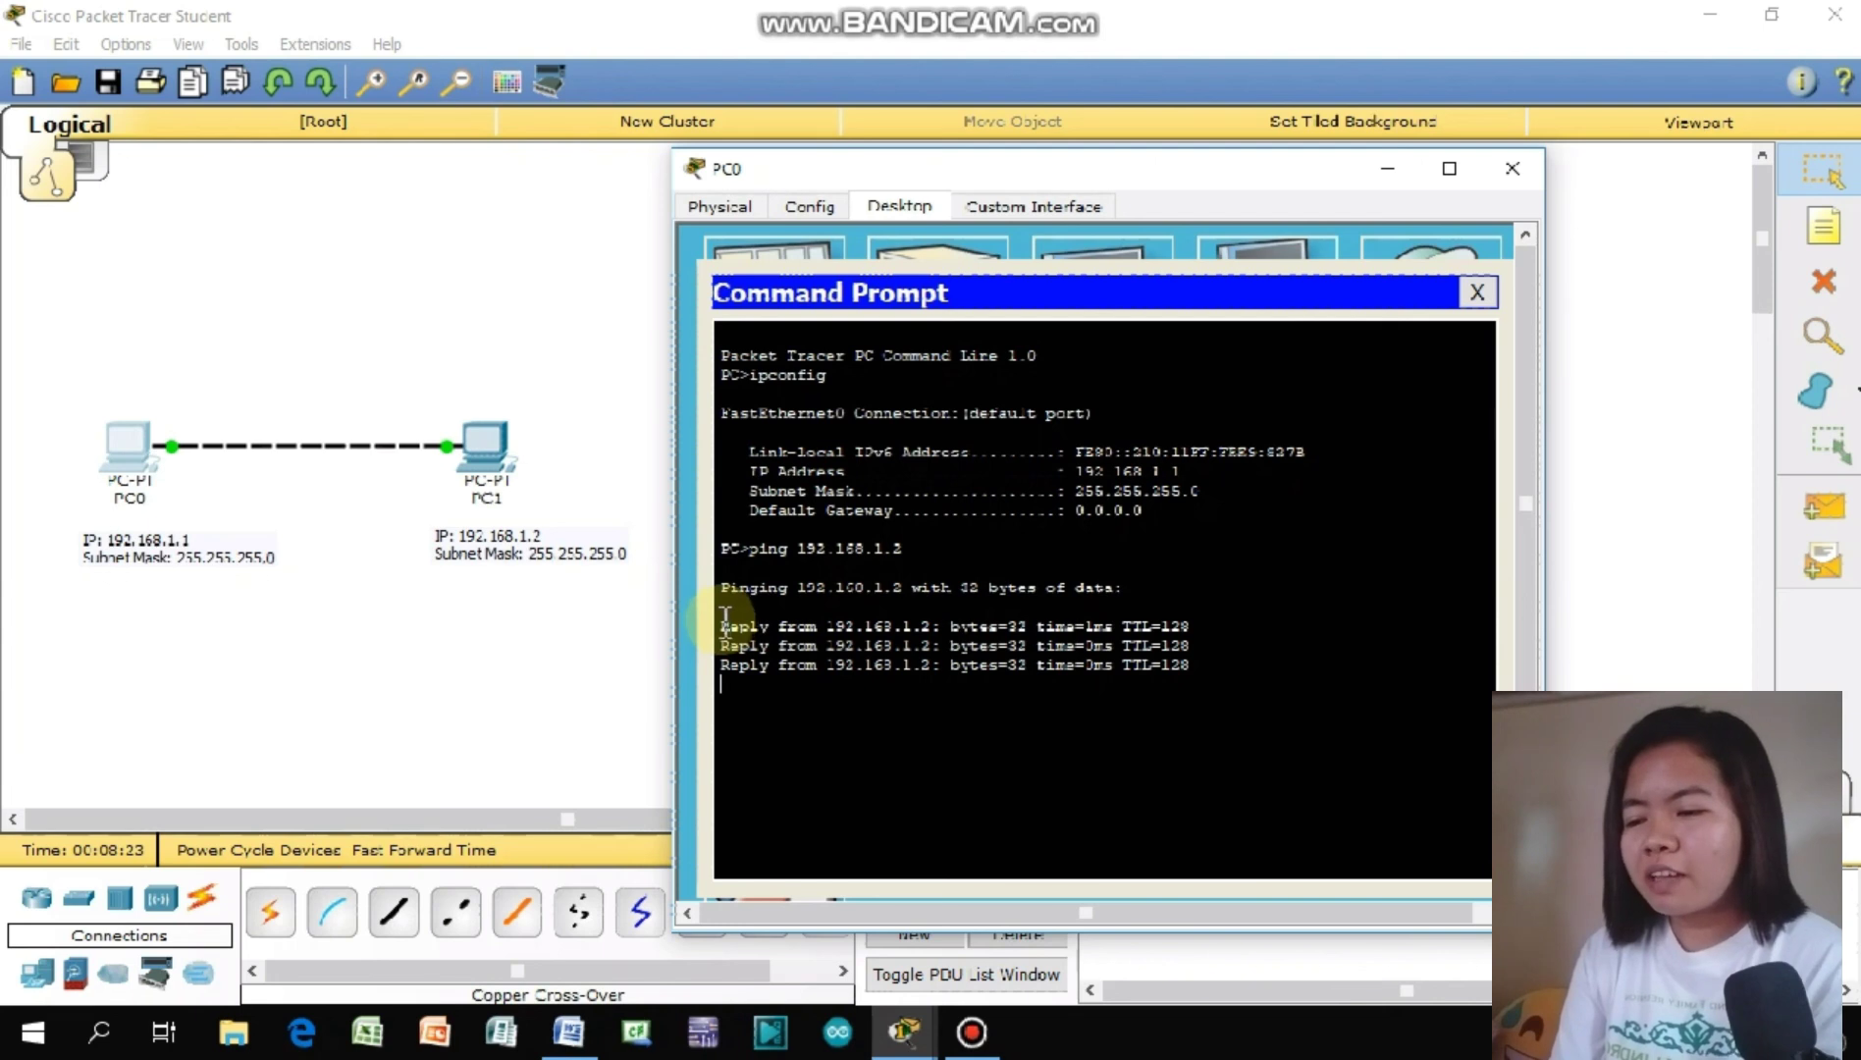
Step: Review the ping replies and packet statistics for 192.168.1.2 in PC0's Command Prompt
{"action": "left_click_drag", "start_coordinate": [722, 626], "coordinate": [1198, 685]}
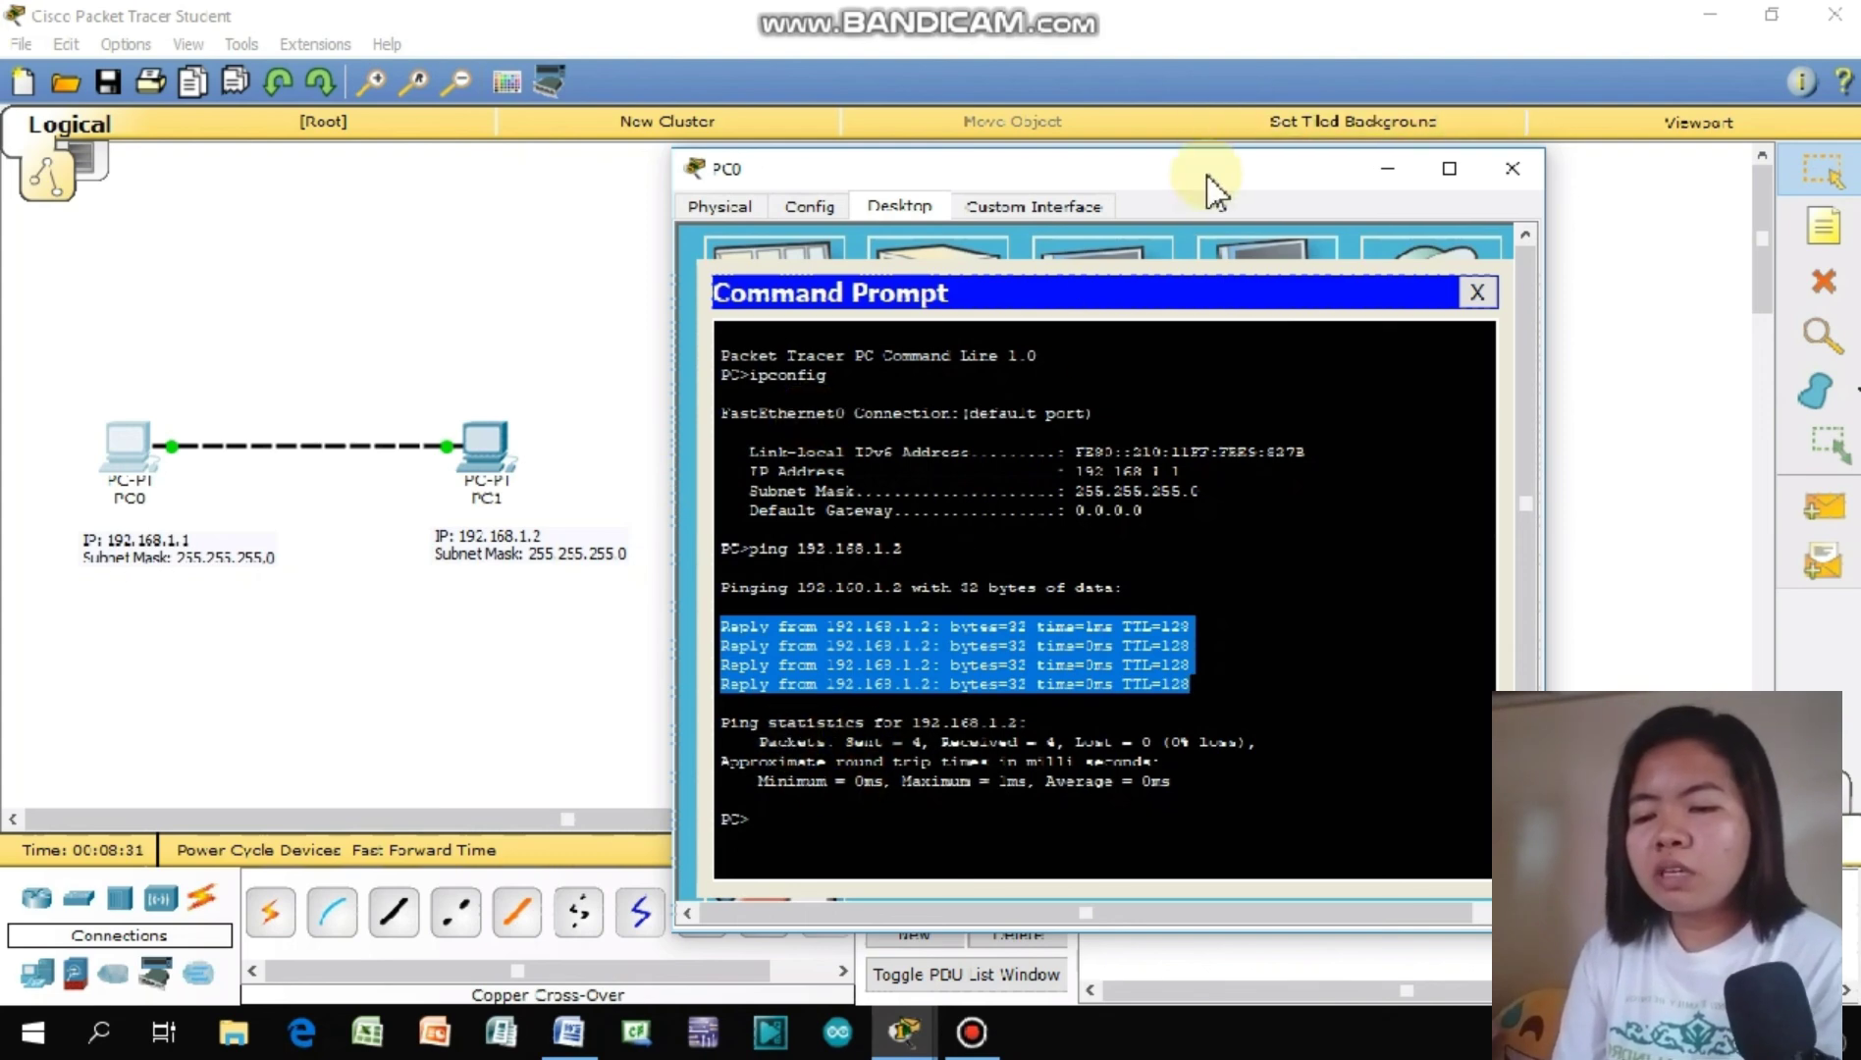
{"action": "mouse_move", "coordinate": [1217, 179]}
{"action": "left_mouse_down"}
{"action": "mouse_move", "coordinate": [1146, 175]}
{"action": "mouse_move", "coordinate": [1119, 138]}
{"action": "mouse_move", "coordinate": [1205, 153]}
{"action": "left_mouse_up"}
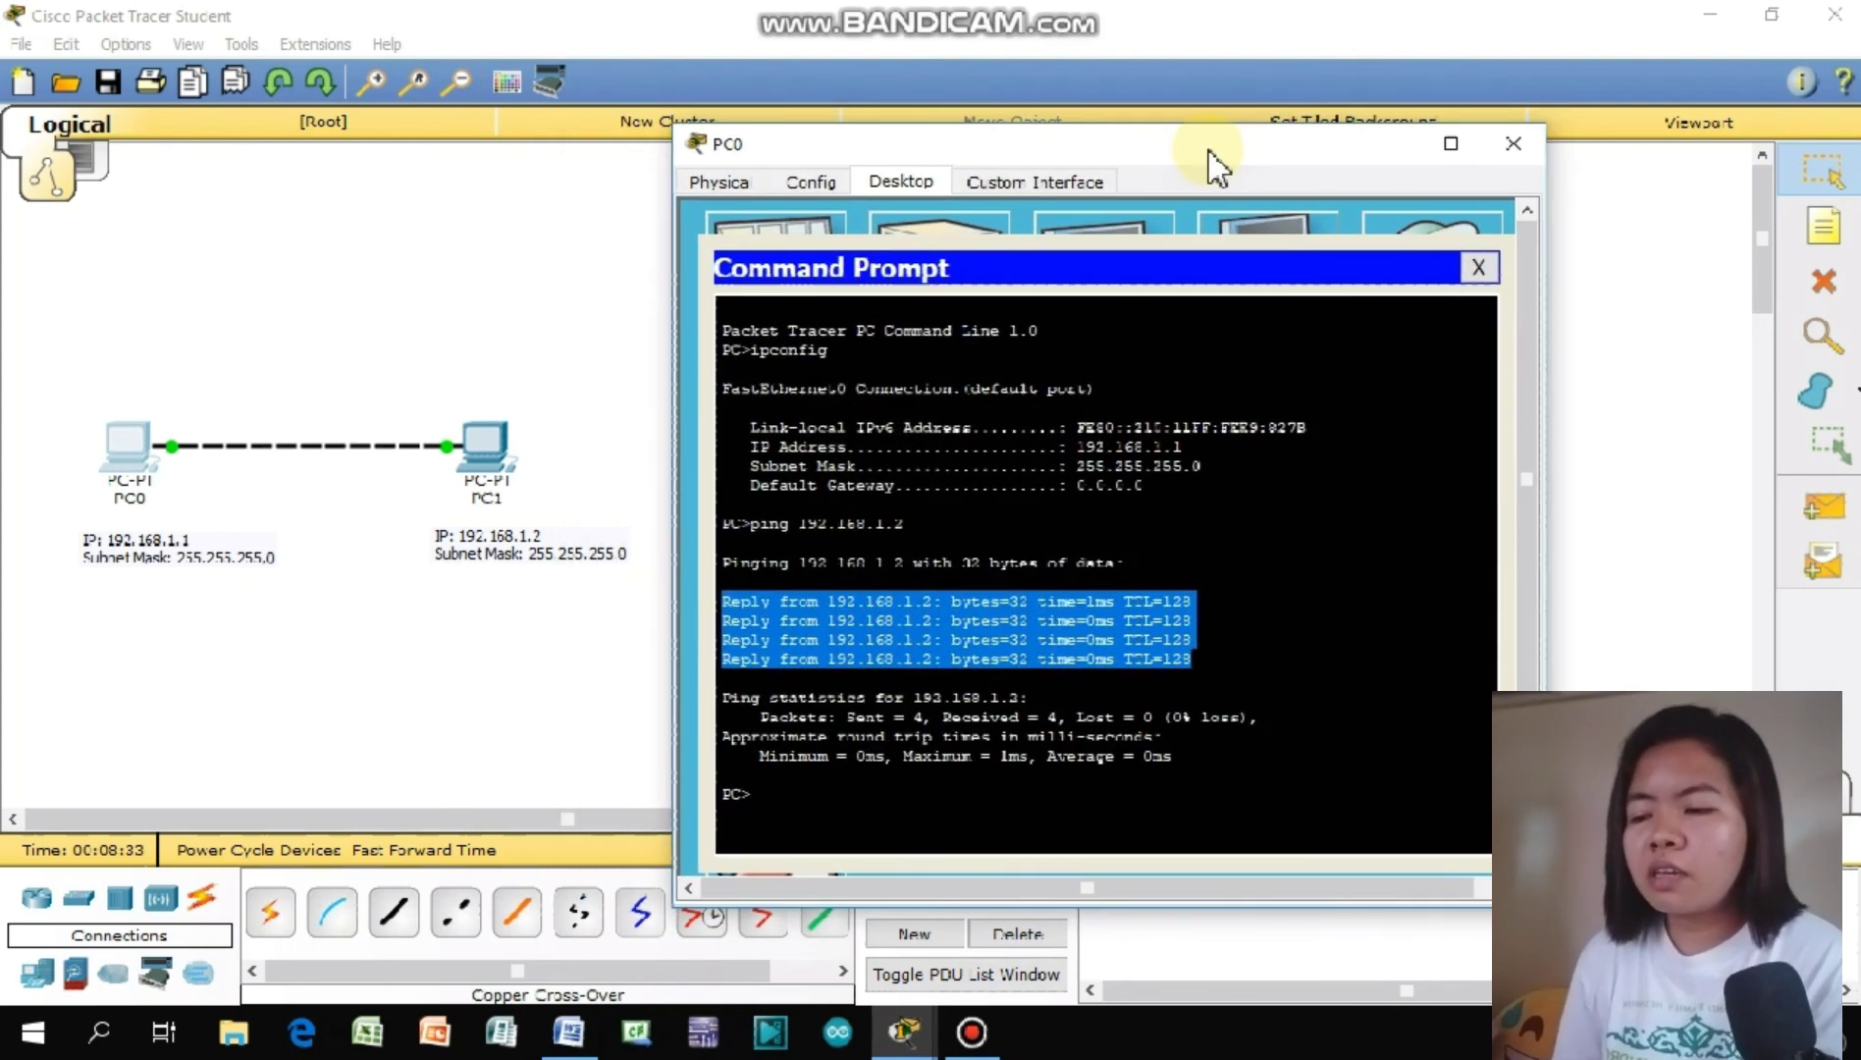
{"action": "left_click", "coordinate": [860, 713]}
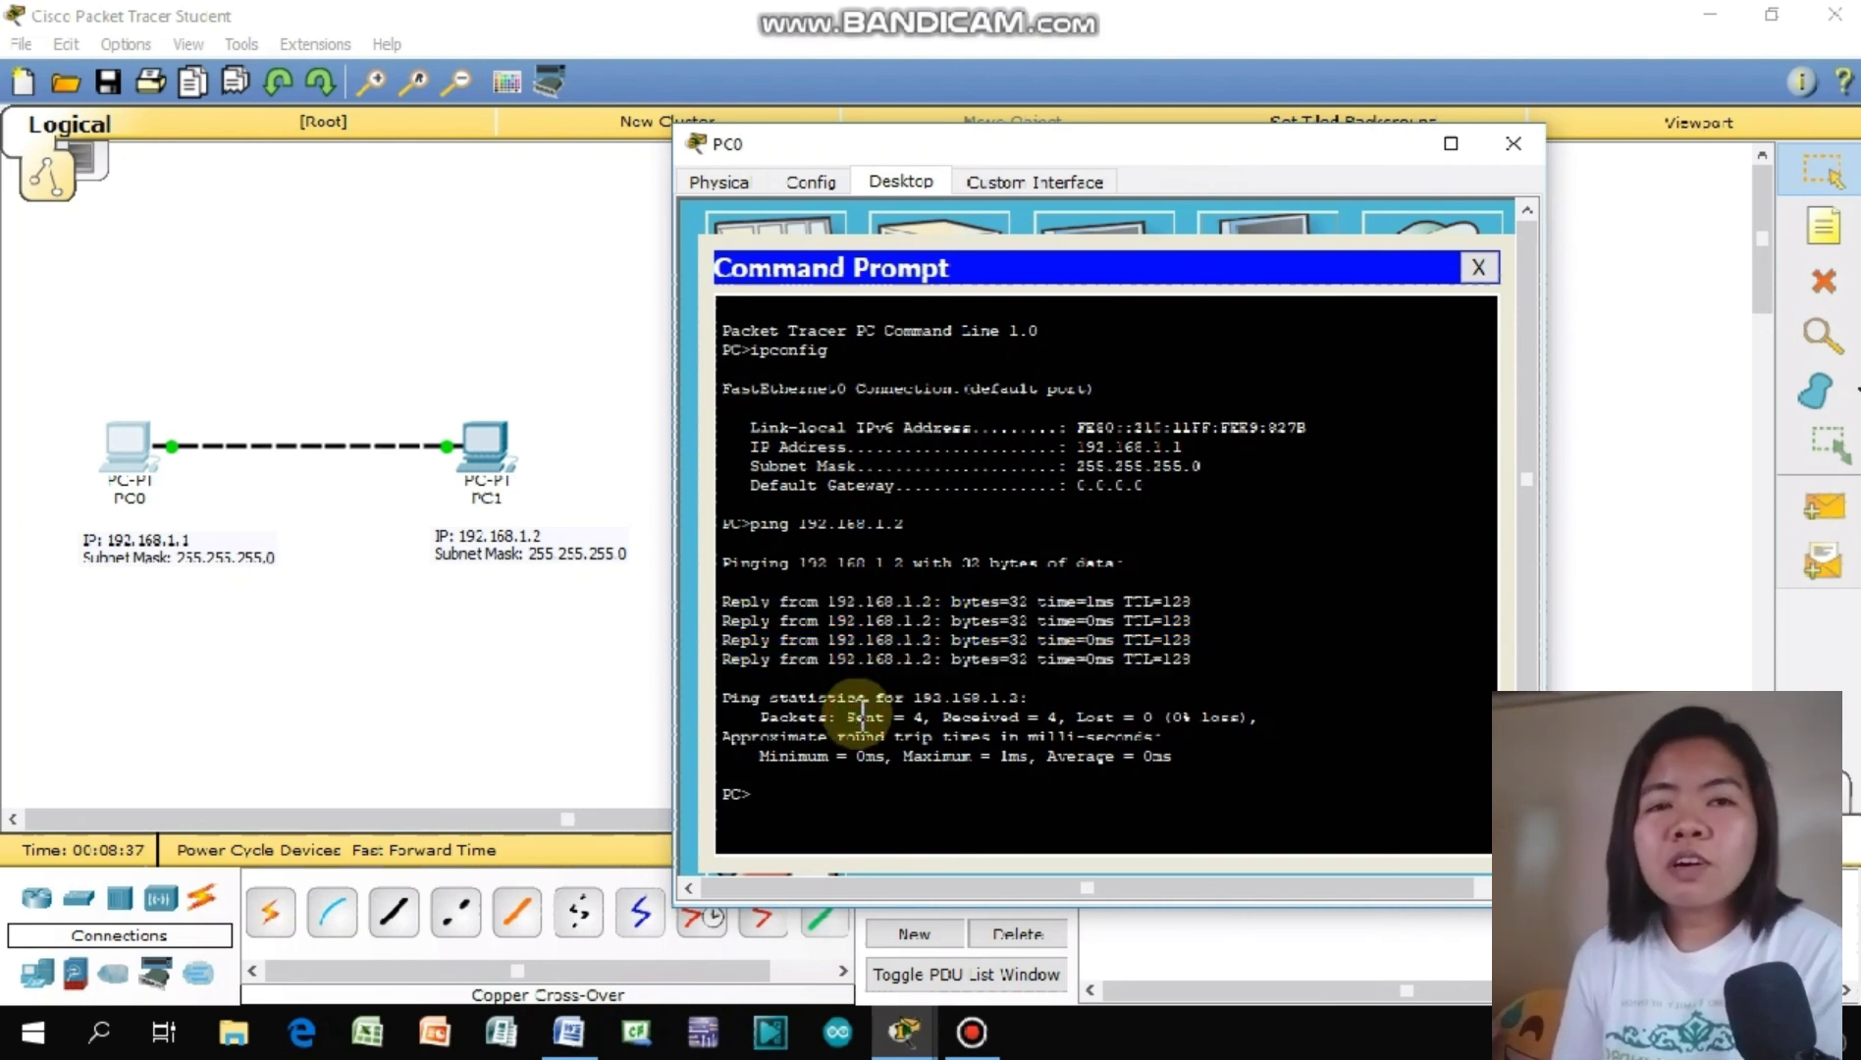